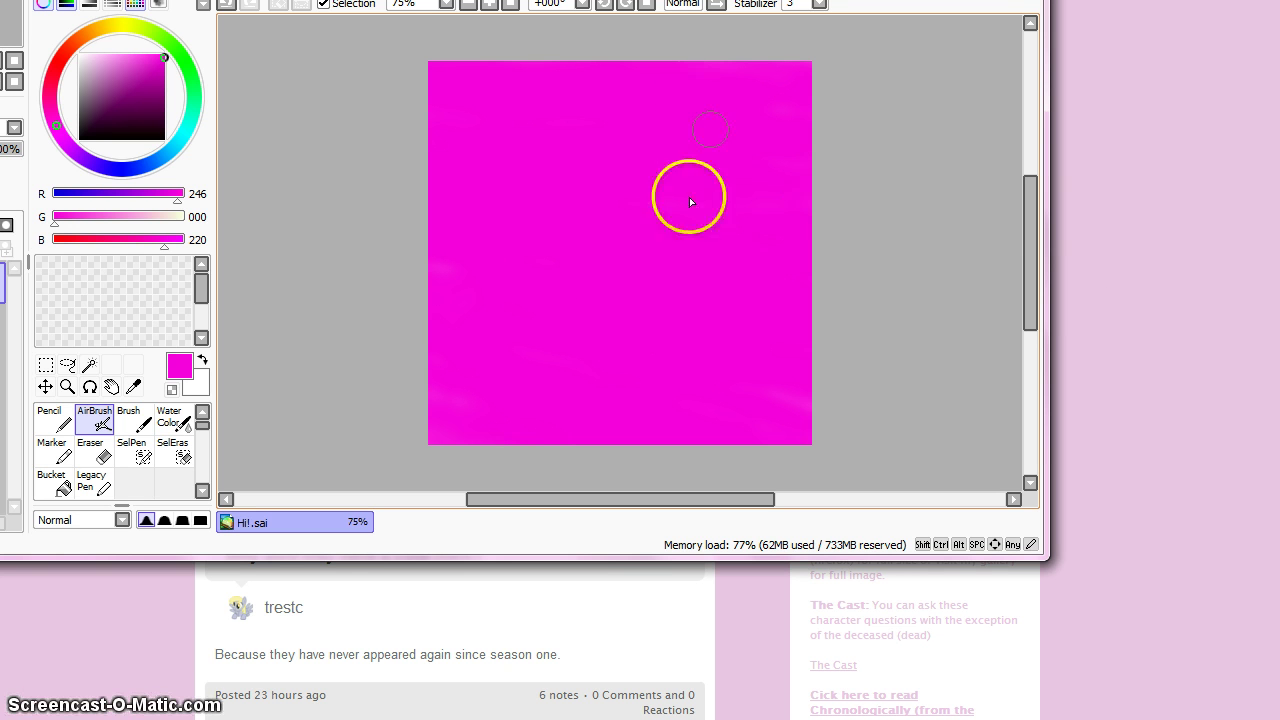
Step: Airbrush further magenta strokes across the filled Hi!.sai canvas
mouse_move(644, 158)
mouse_down()
mouse_move(559, 277)
mouse_move(760, 65)
mouse_move(824, 80)
mouse_up()
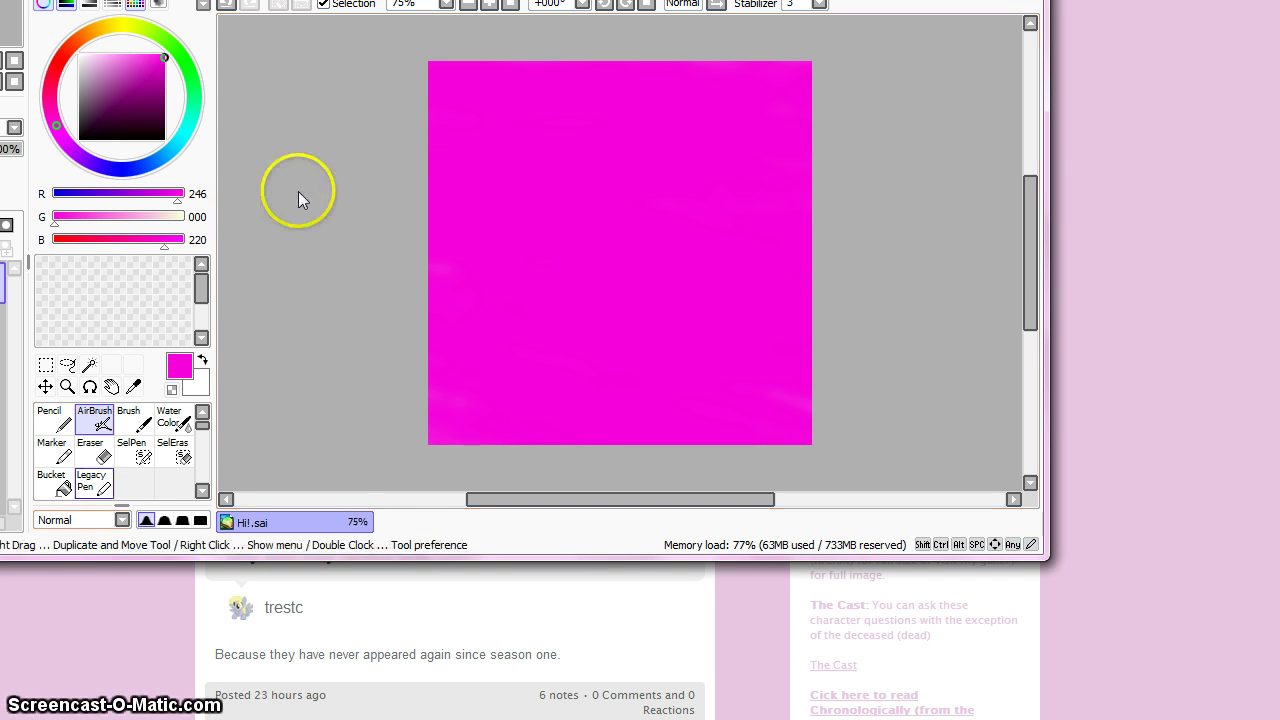
click(145, 559)
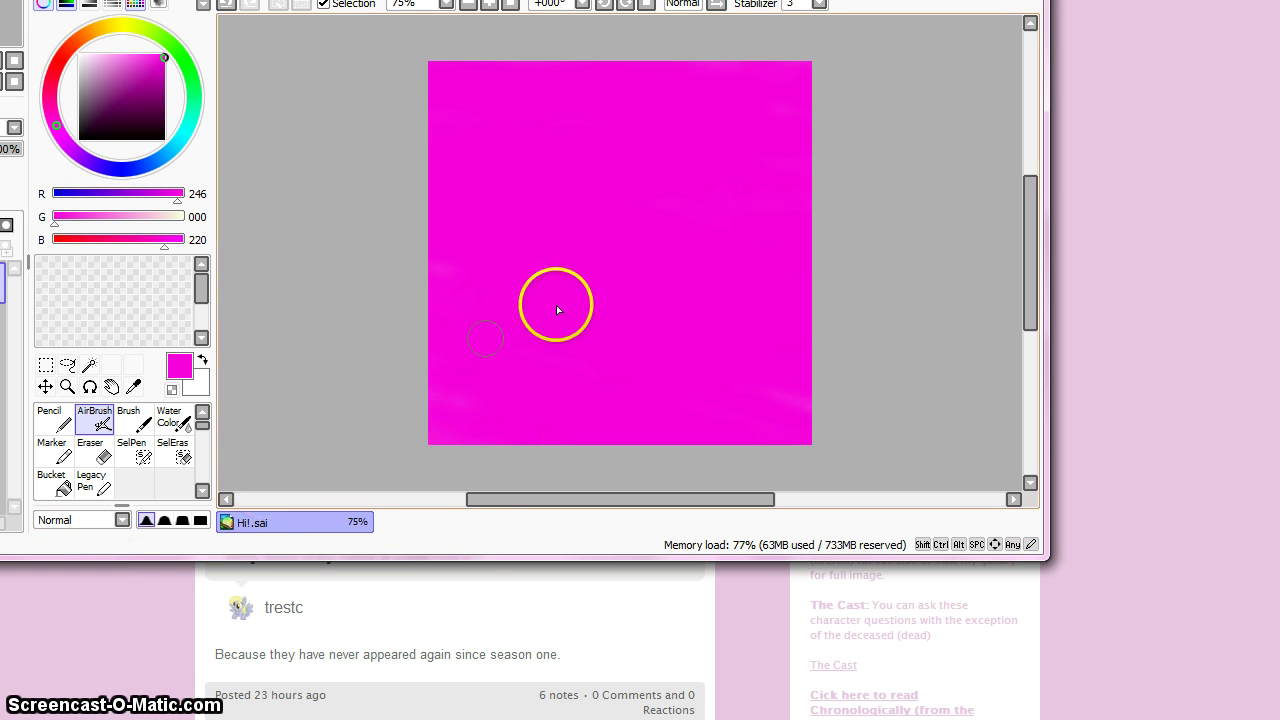
mouse_move(556, 305)
mouse_down()
mouse_move(567, 453)
mouse_move(585, 390)
mouse_up()
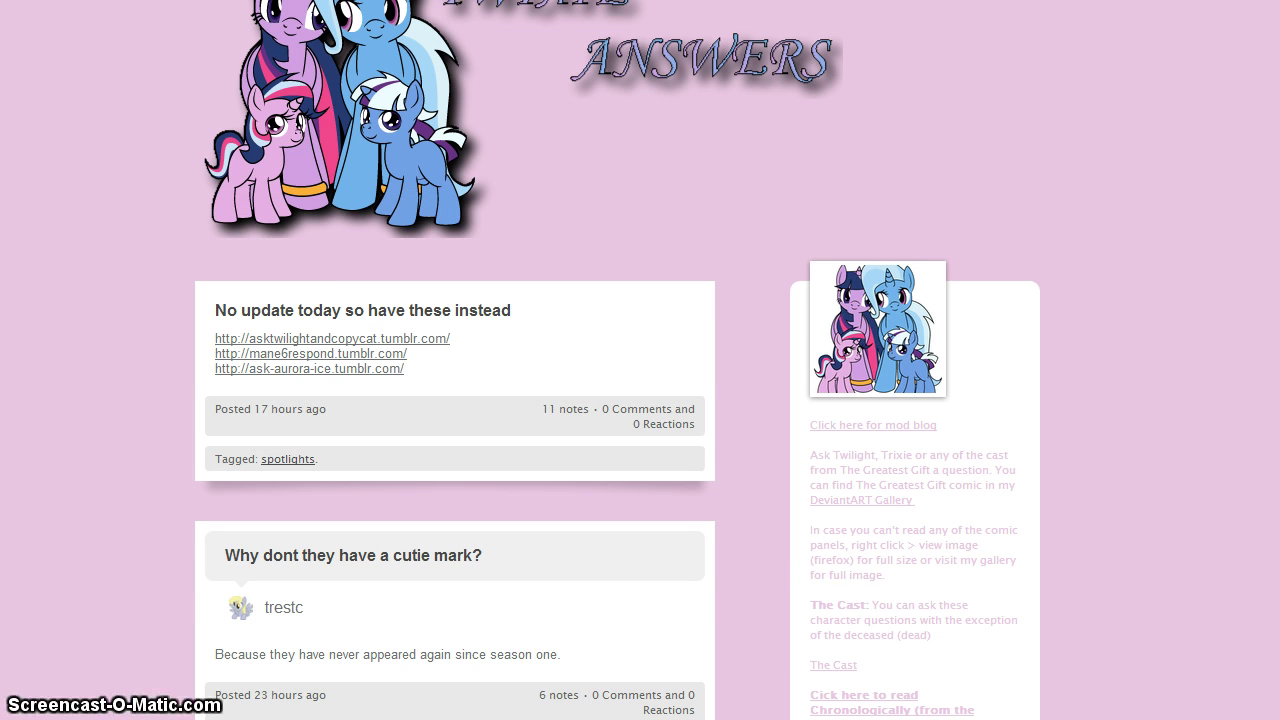
Step: Switch to the Twixie Answers Tumblr blog and examine how its posts answer questions with comic drawings and text
click(209, 237)
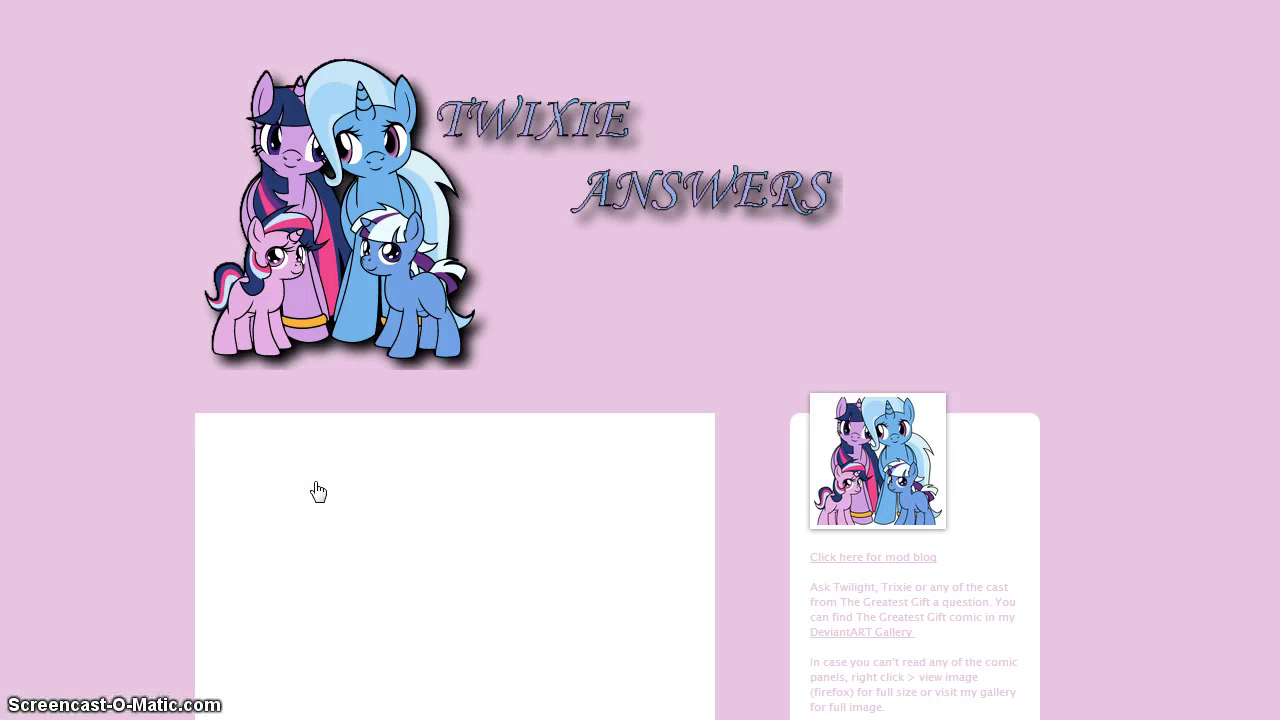
scroll(318, 491, down, 2)
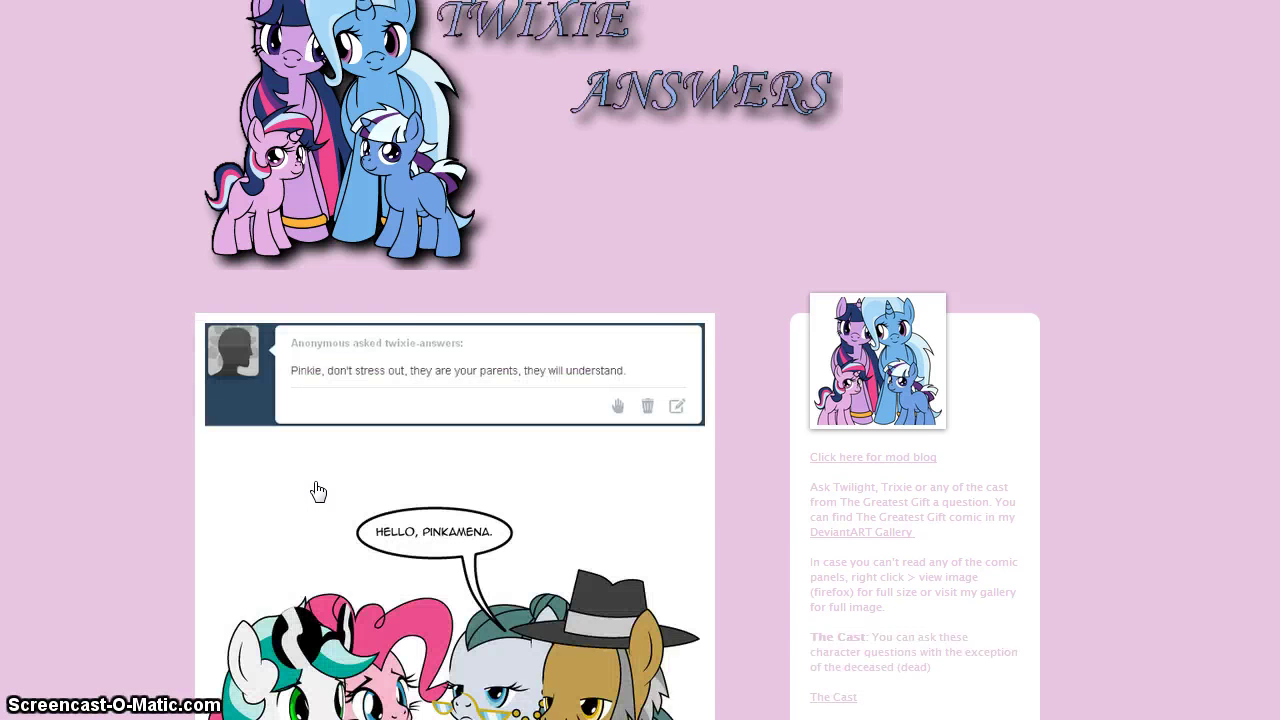
scroll(318, 491, down, 6)
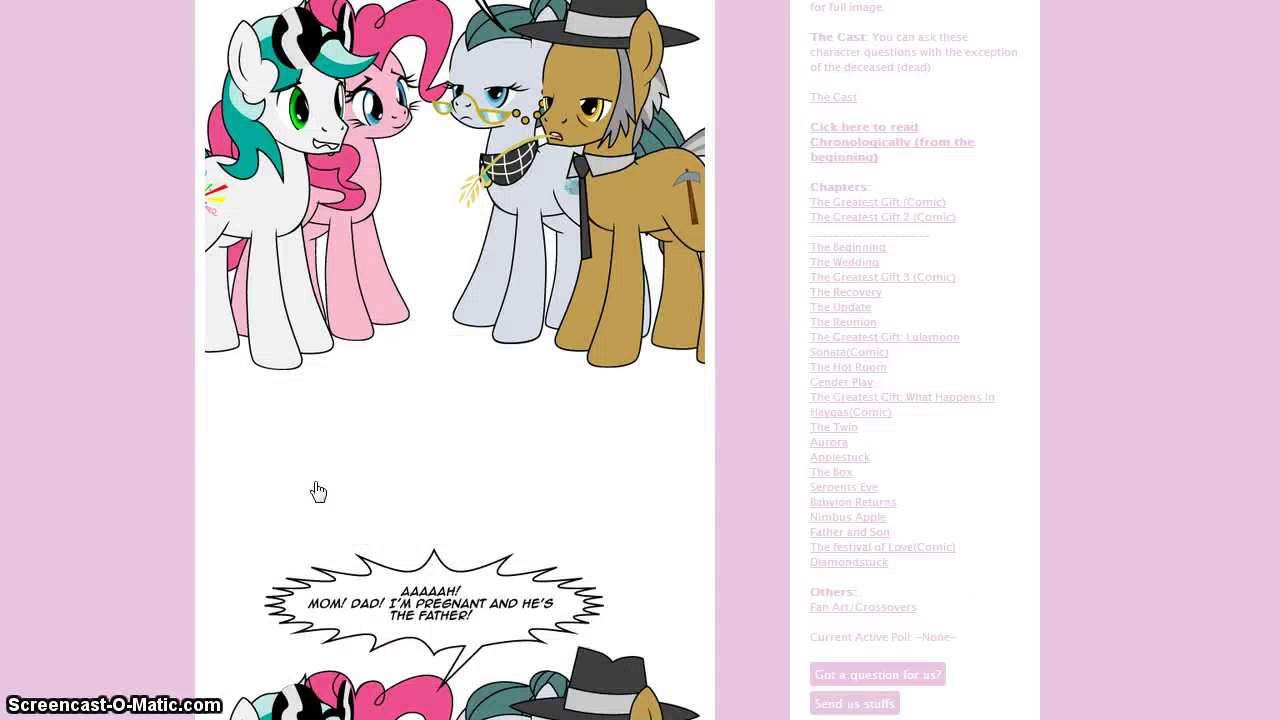
scroll(318, 491, down, 20)
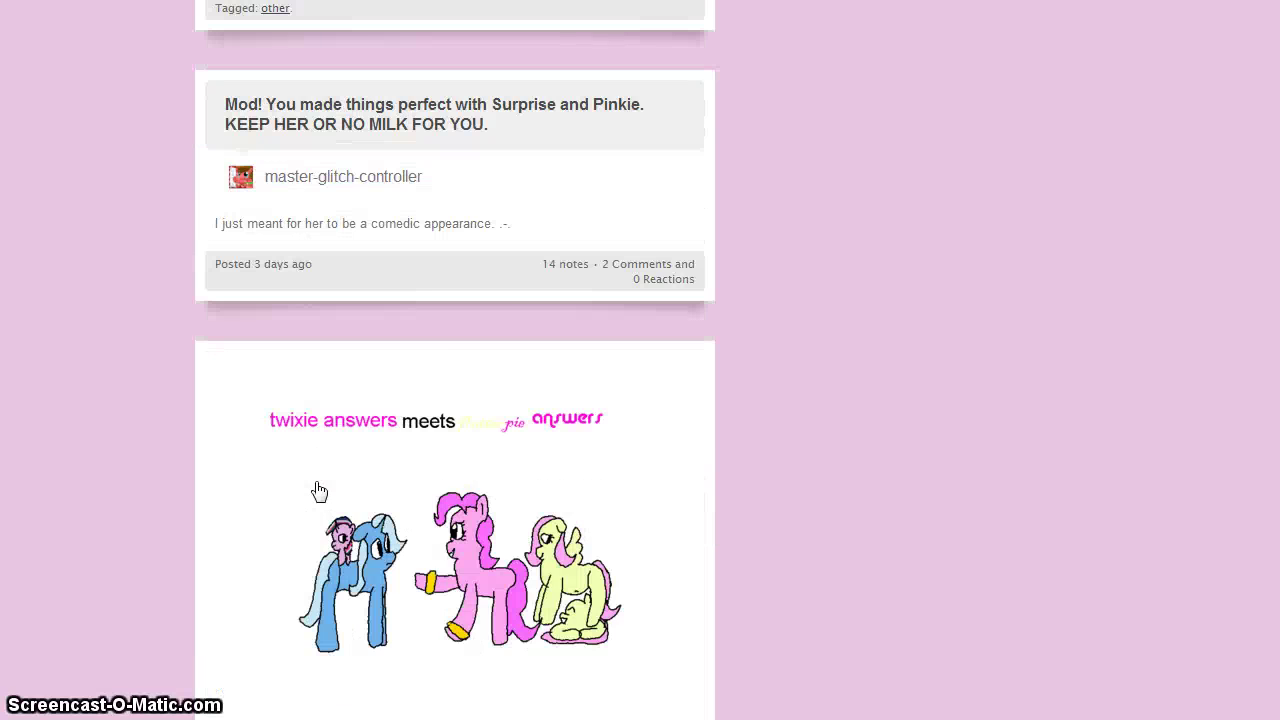
scroll(318, 491, down, 8)
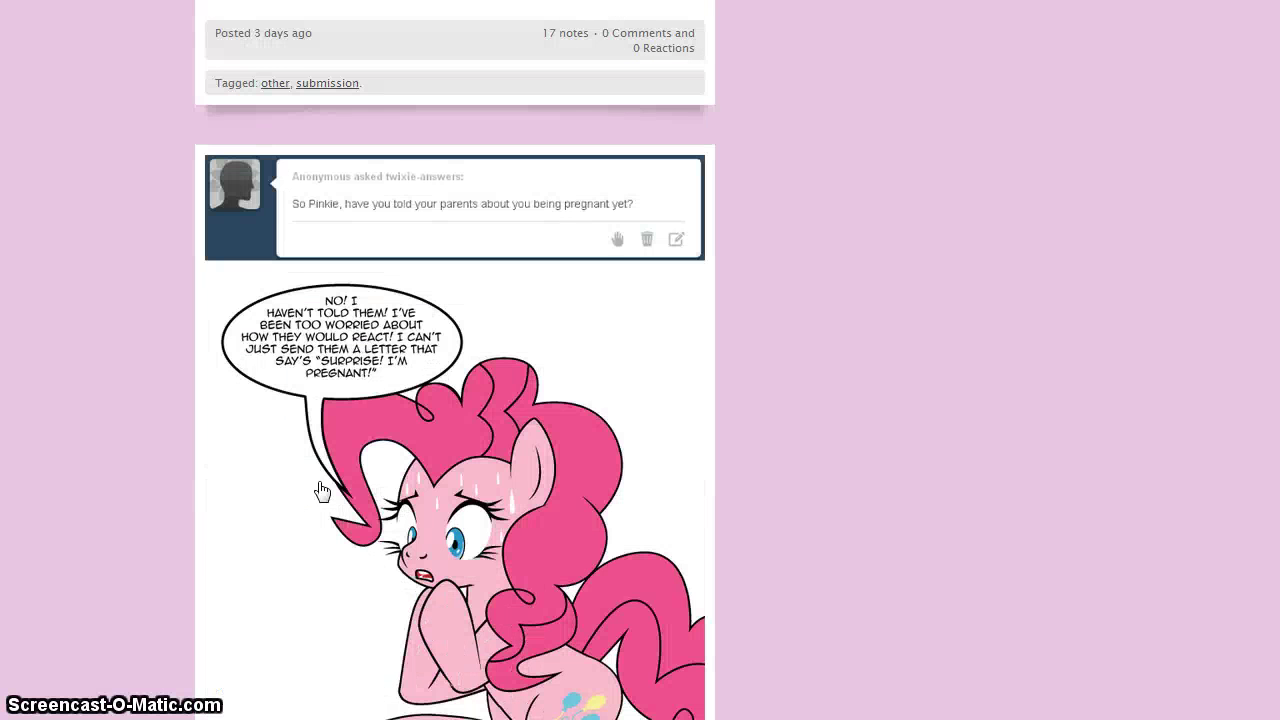
scroll(321, 490, down, 5)
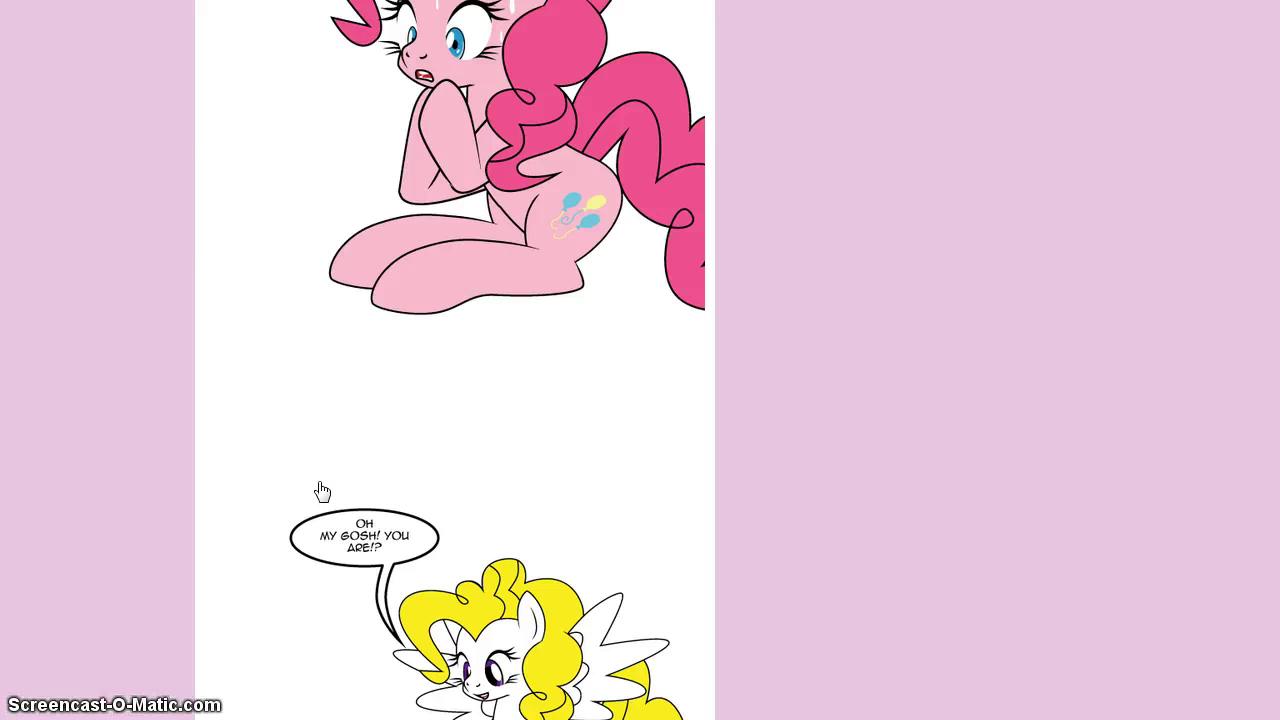
scroll(321, 490, up, 10)
scroll(321, 491, up, 13)
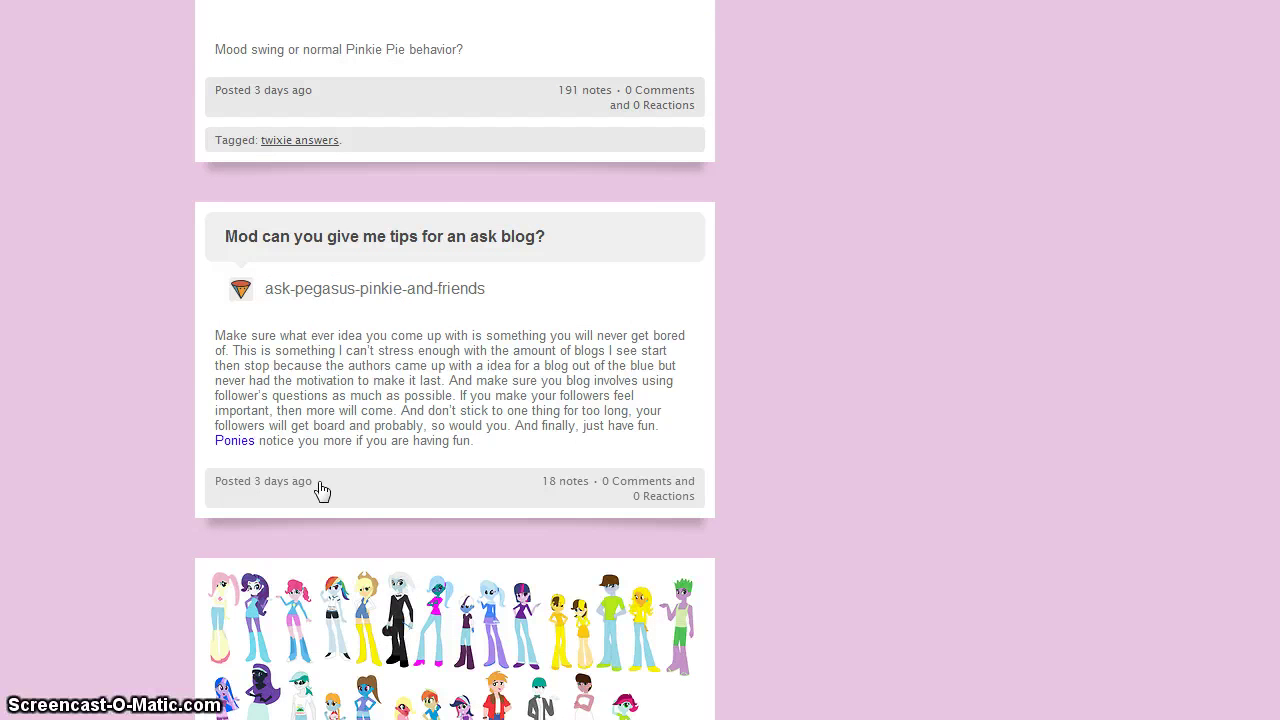
scroll(321, 490, up, 12)
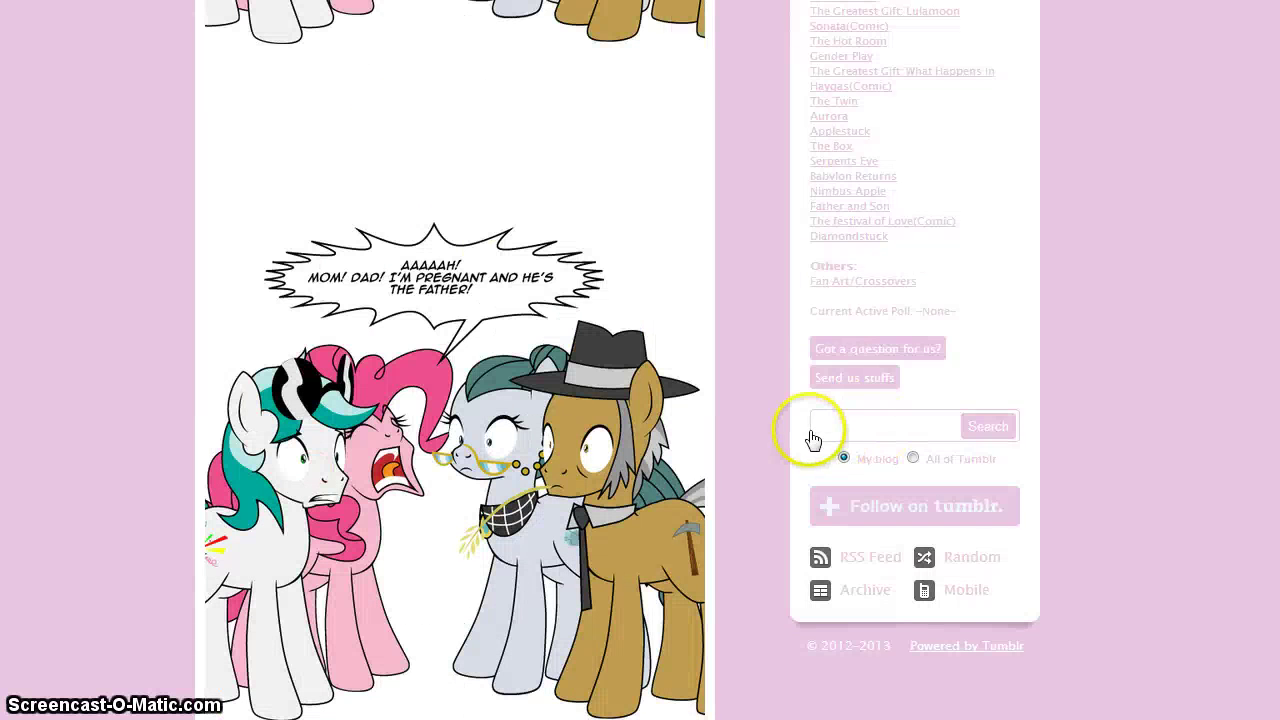
scroll(790, 432, up, 6)
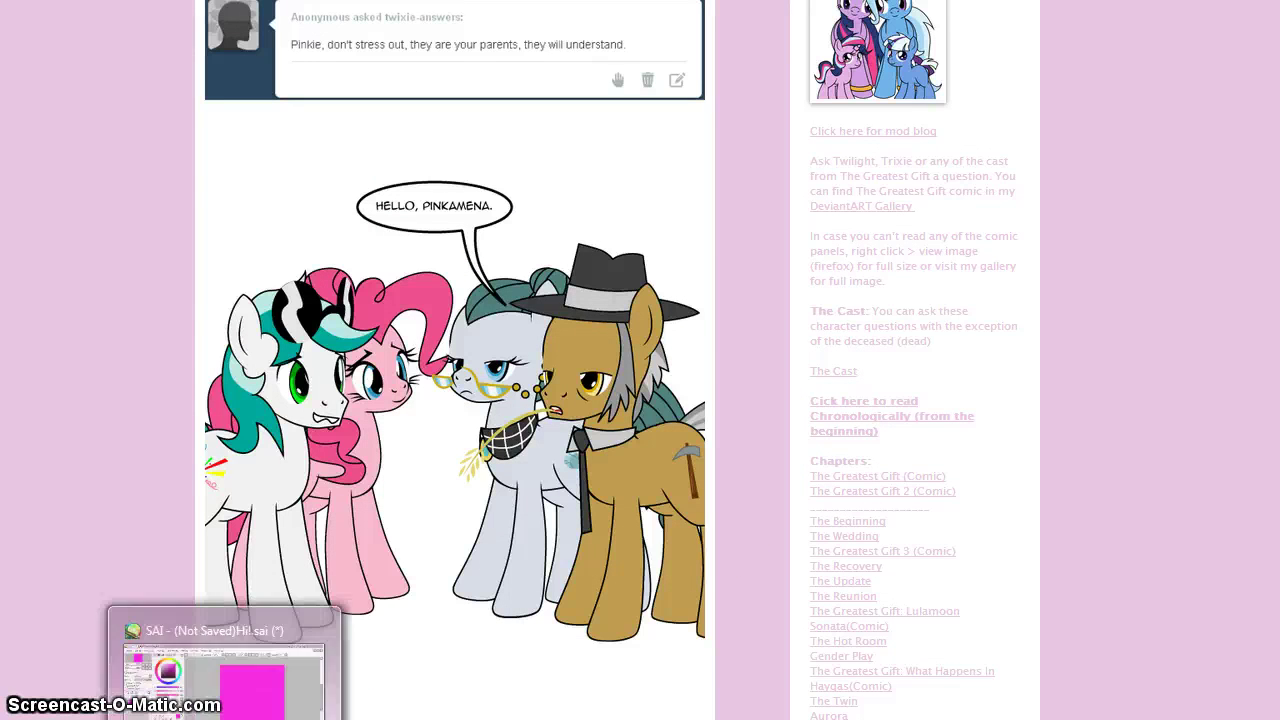
Step: Switch back to PaintTool SAI, outline a large four-lobed shape in bright green with the Pencil, and fill it with the Bucket
click(229, 715)
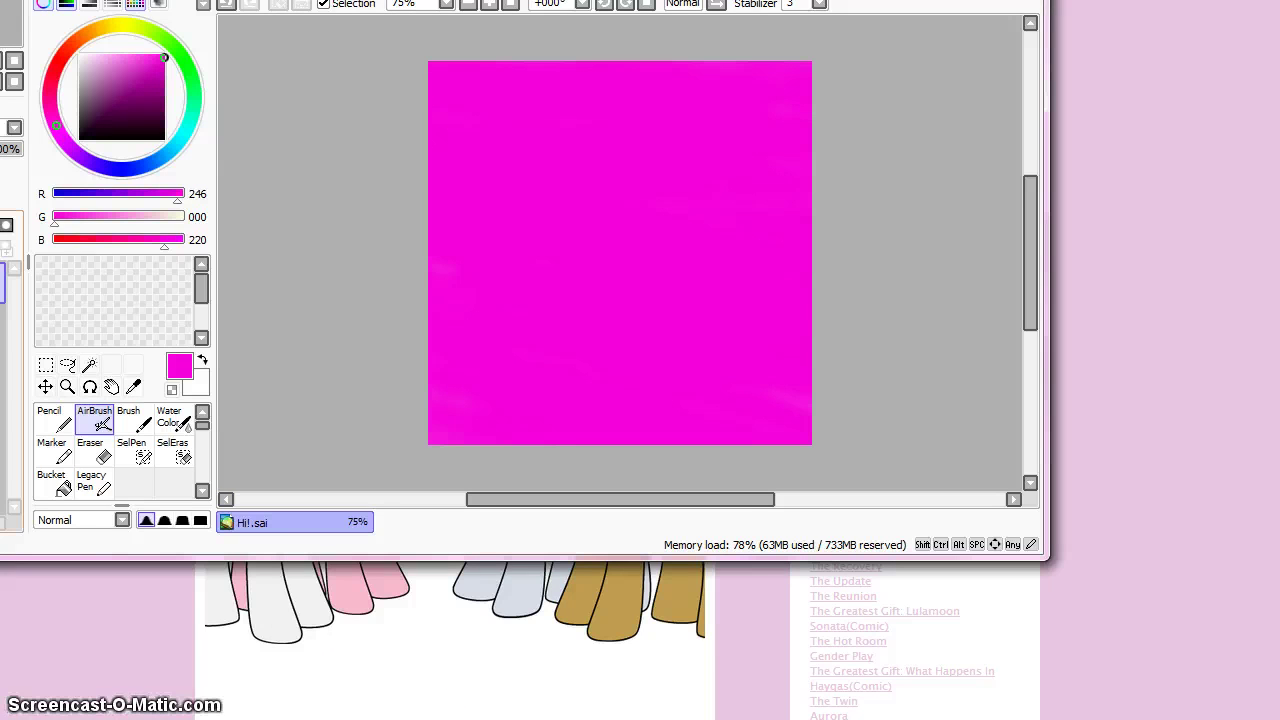
click(188, 59)
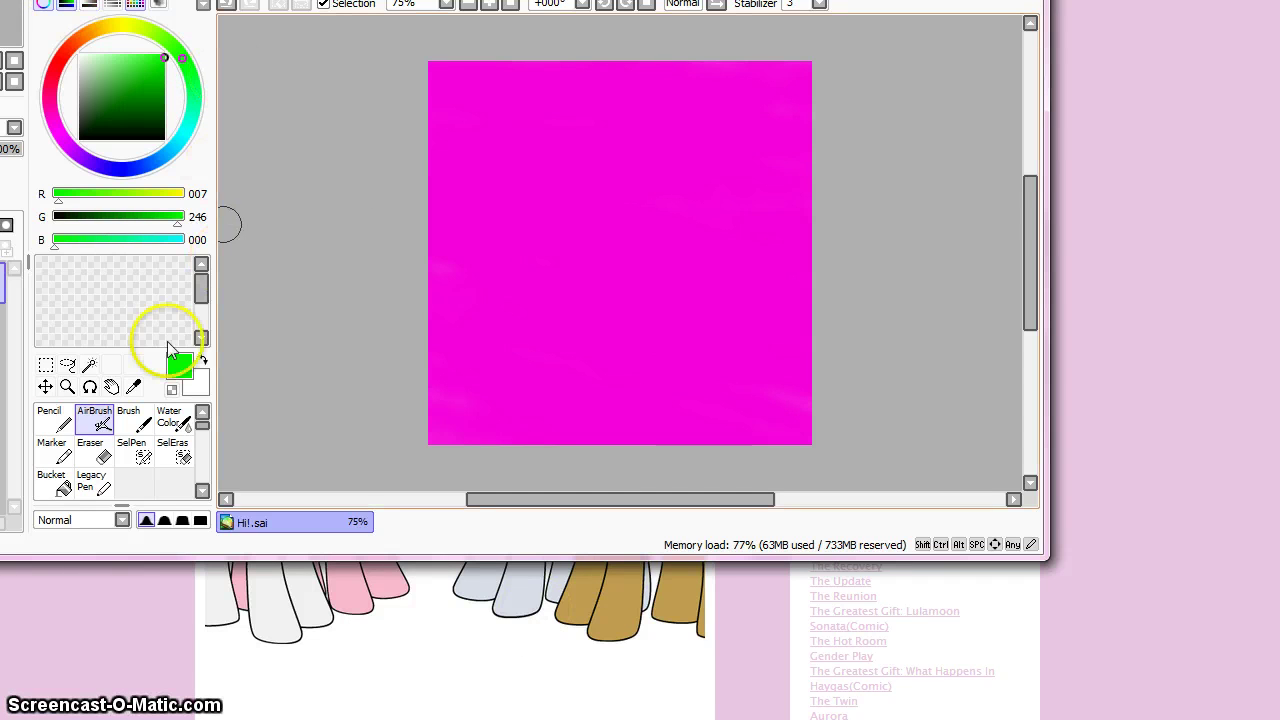
click(58, 420)
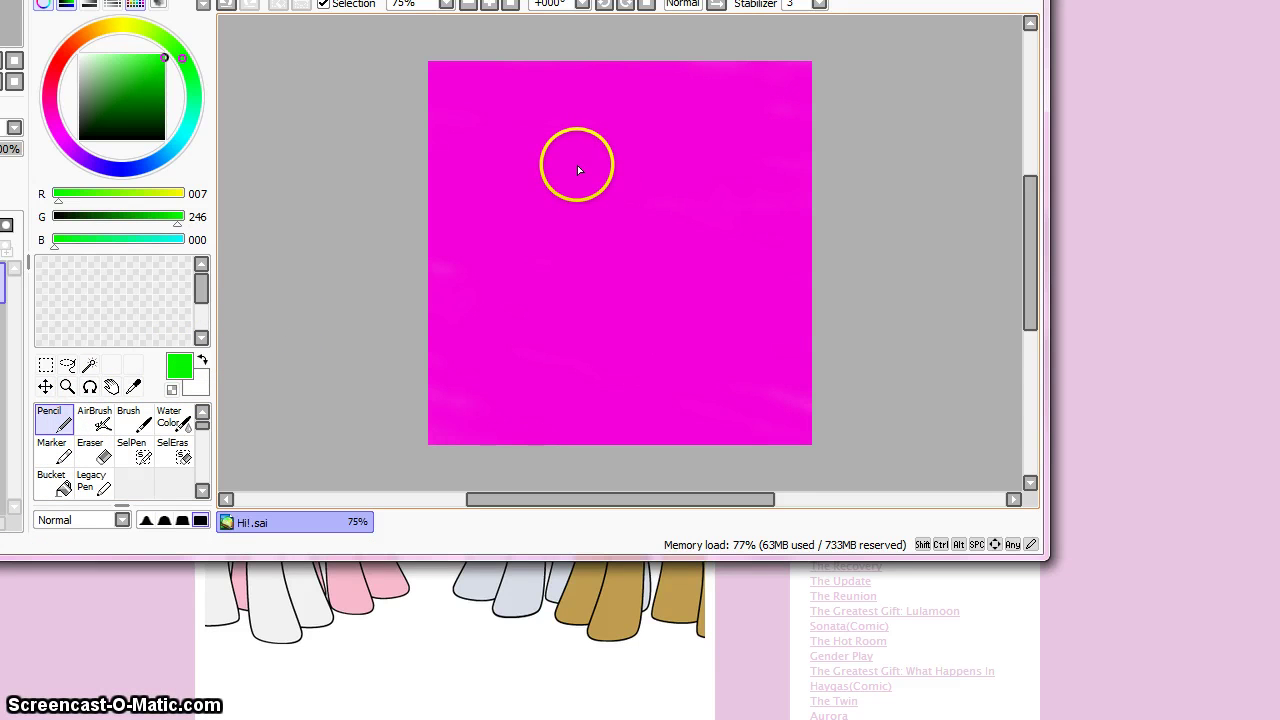
drag(565, 151, 525, 136)
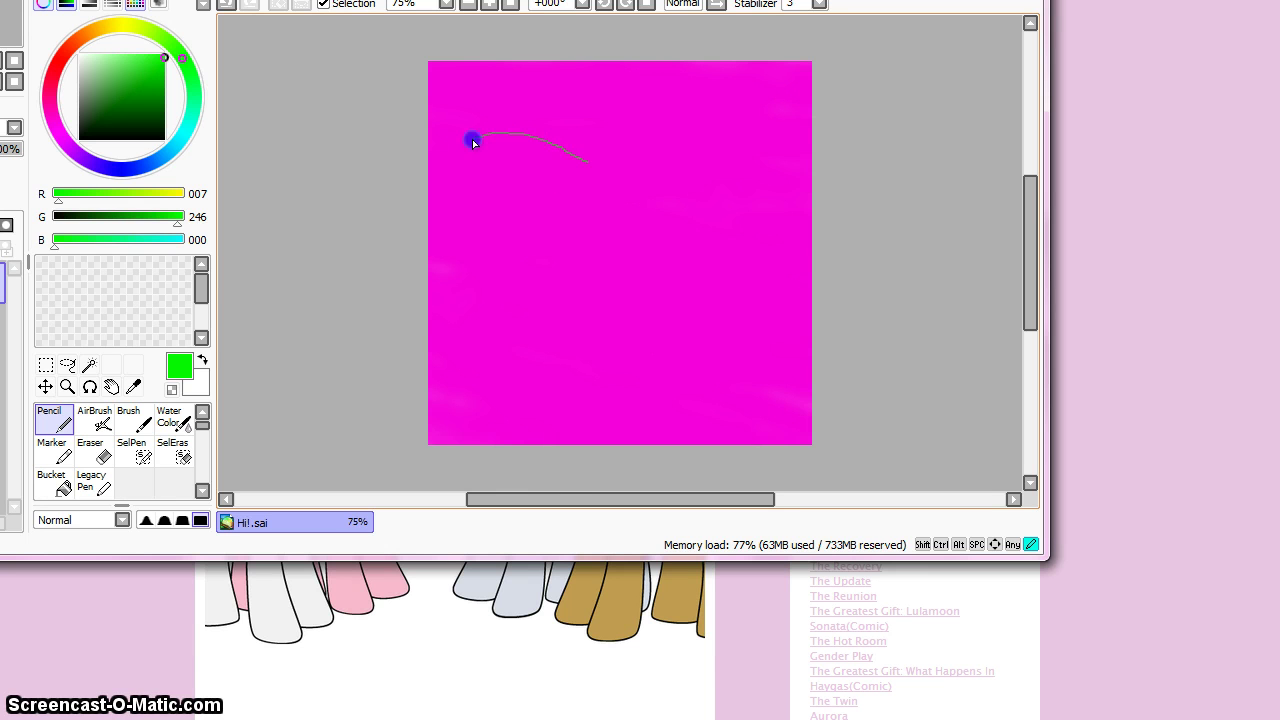
drag(446, 223, 557, 262)
drag(580, 360, 617, 357)
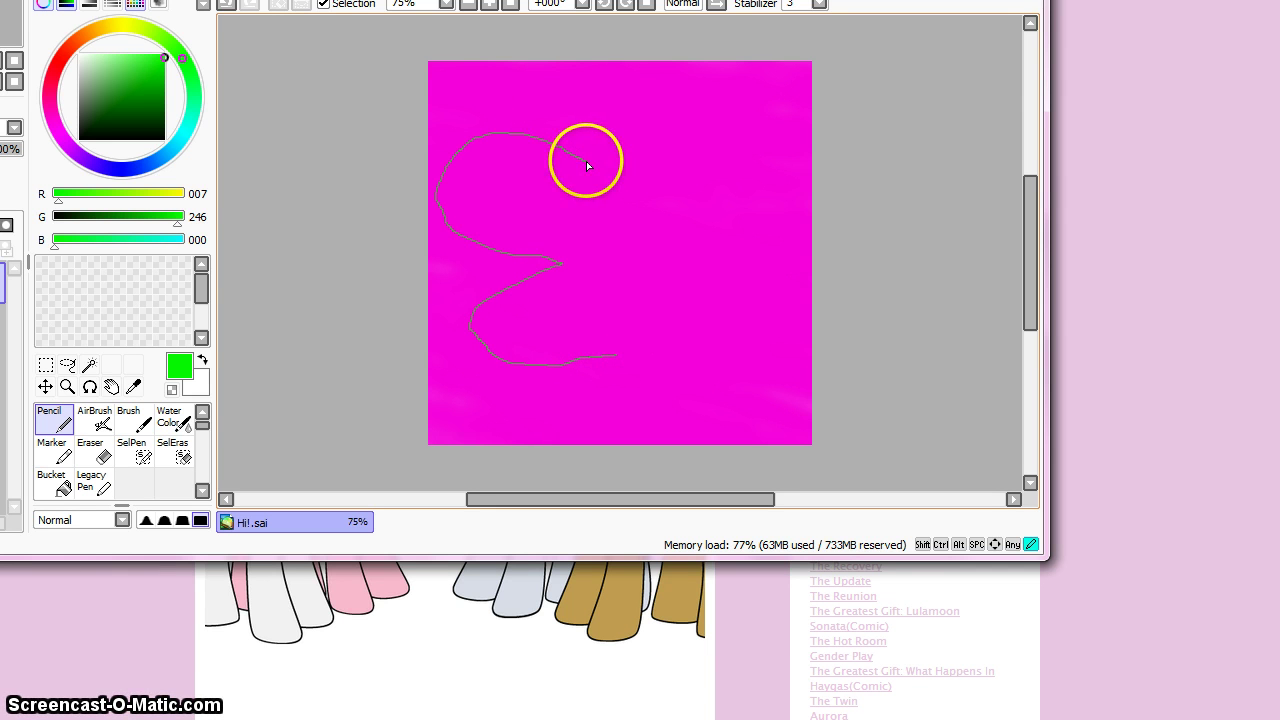
mouse_move(586, 161)
mouse_down()
mouse_move(690, 135)
mouse_move(730, 152)
mouse_up()
mouse_move(738, 201)
mouse_down()
mouse_move(651, 251)
mouse_move(677, 254)
mouse_up()
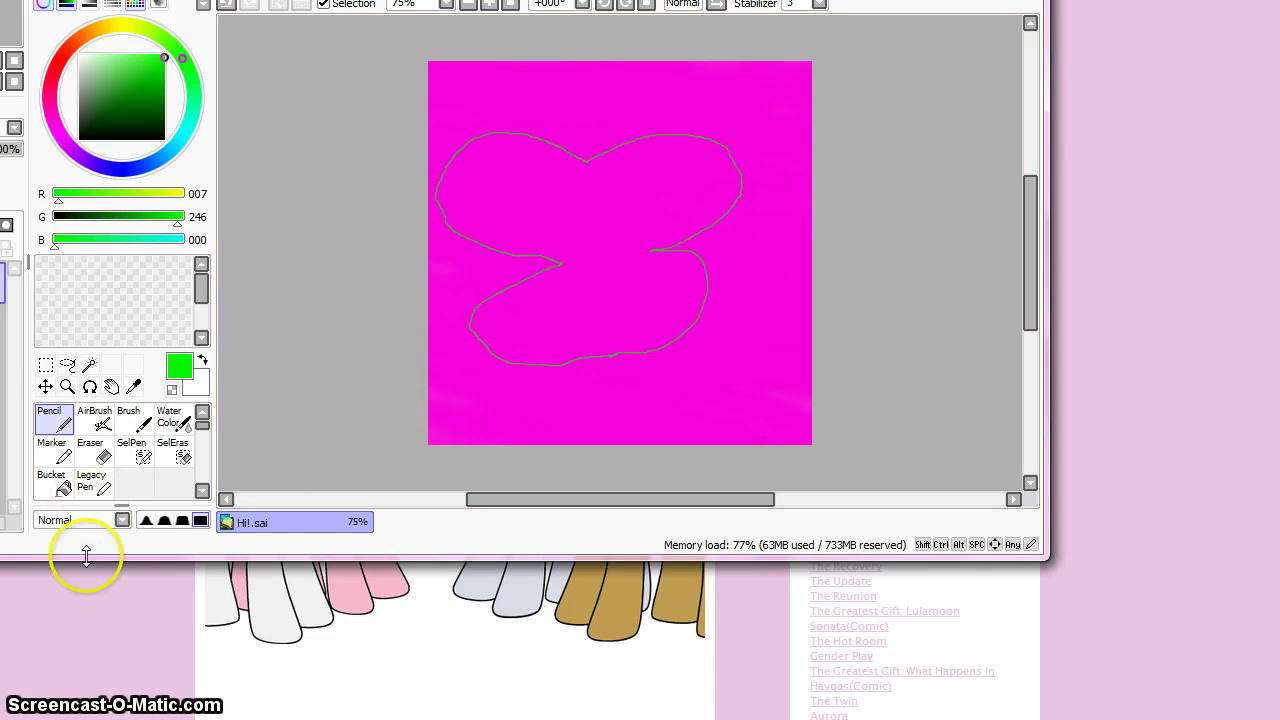
click(55, 484)
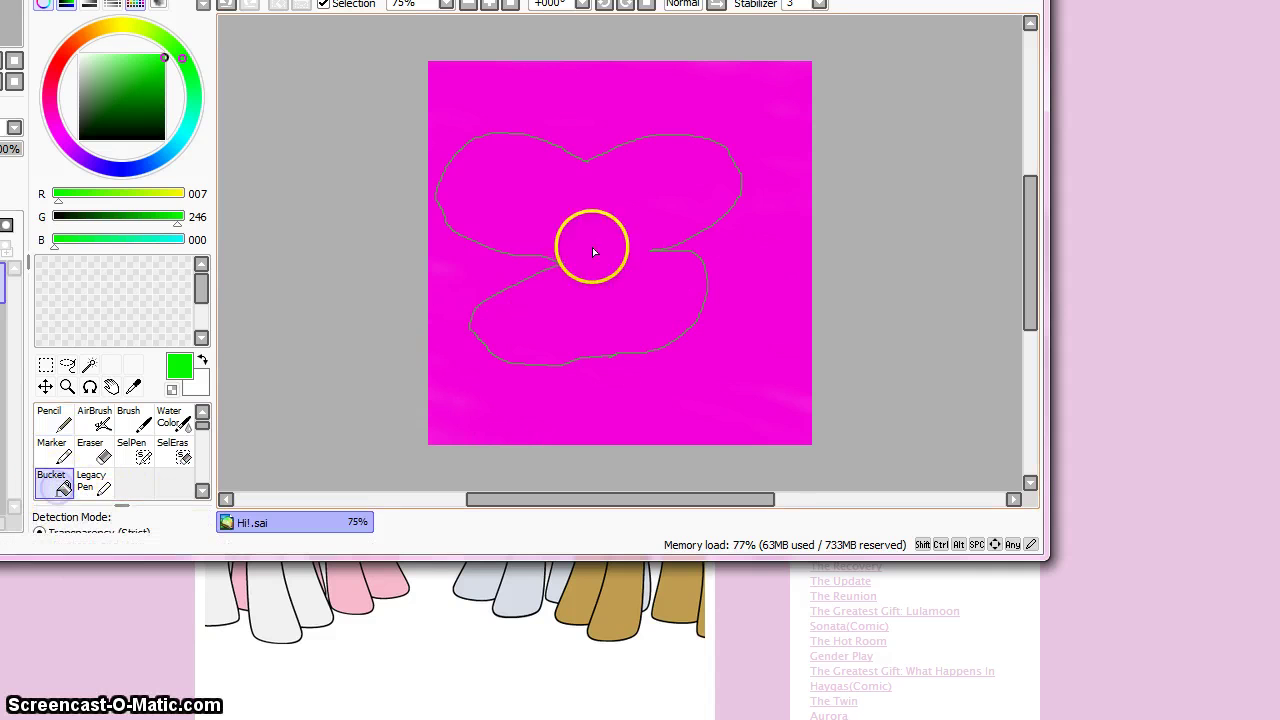
click(656, 218)
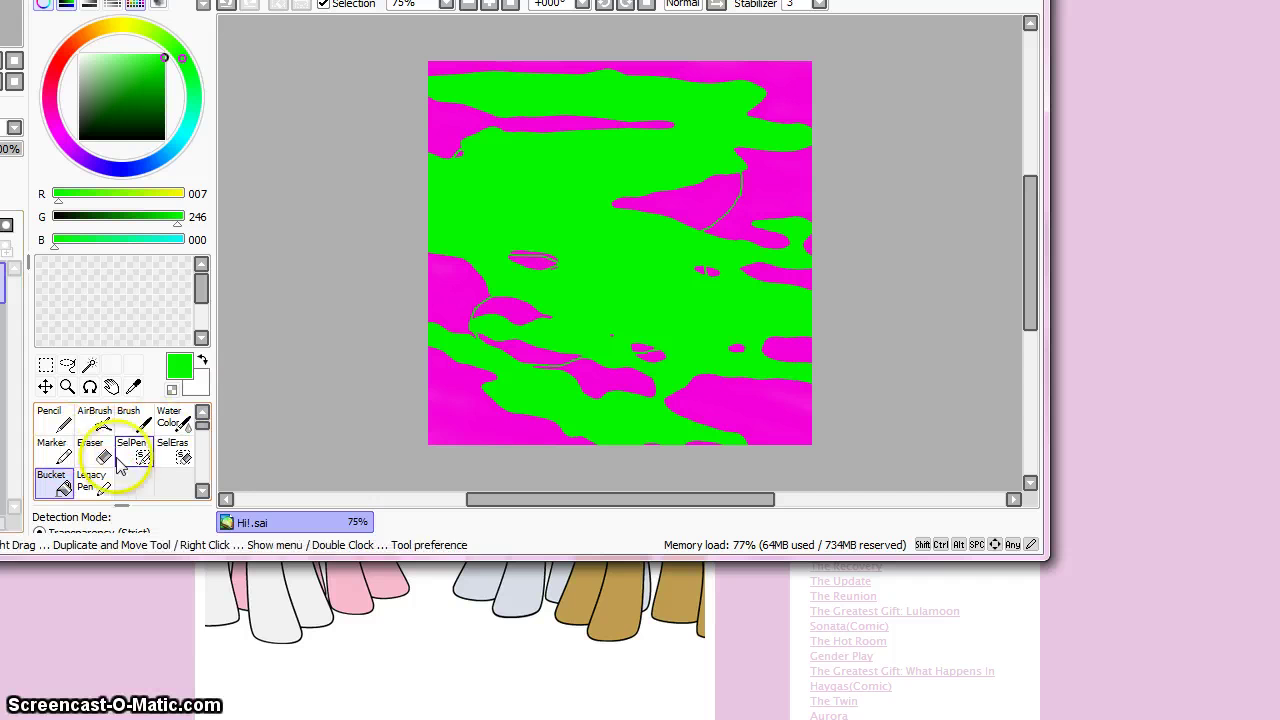
Step: Set the colour to magenta (R 246, G 0, B 225) and airbrush it over the green areas of the canvas
click(97, 422)
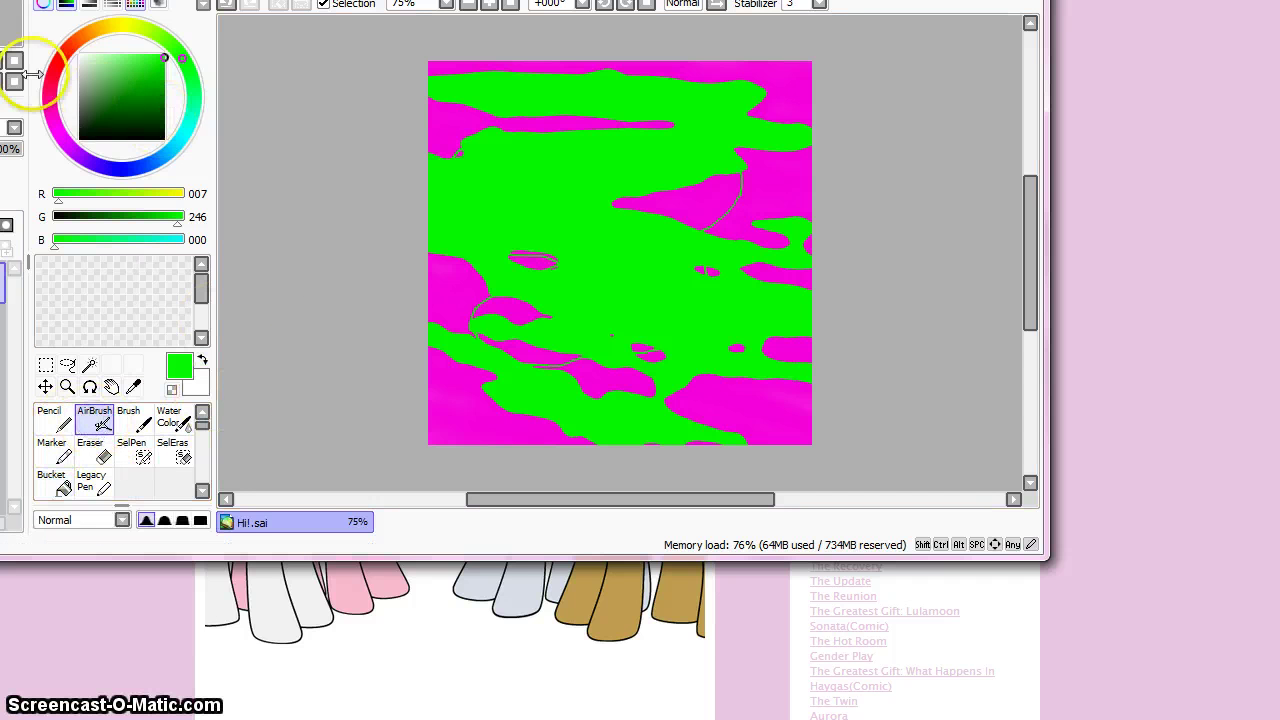
click(100, 426)
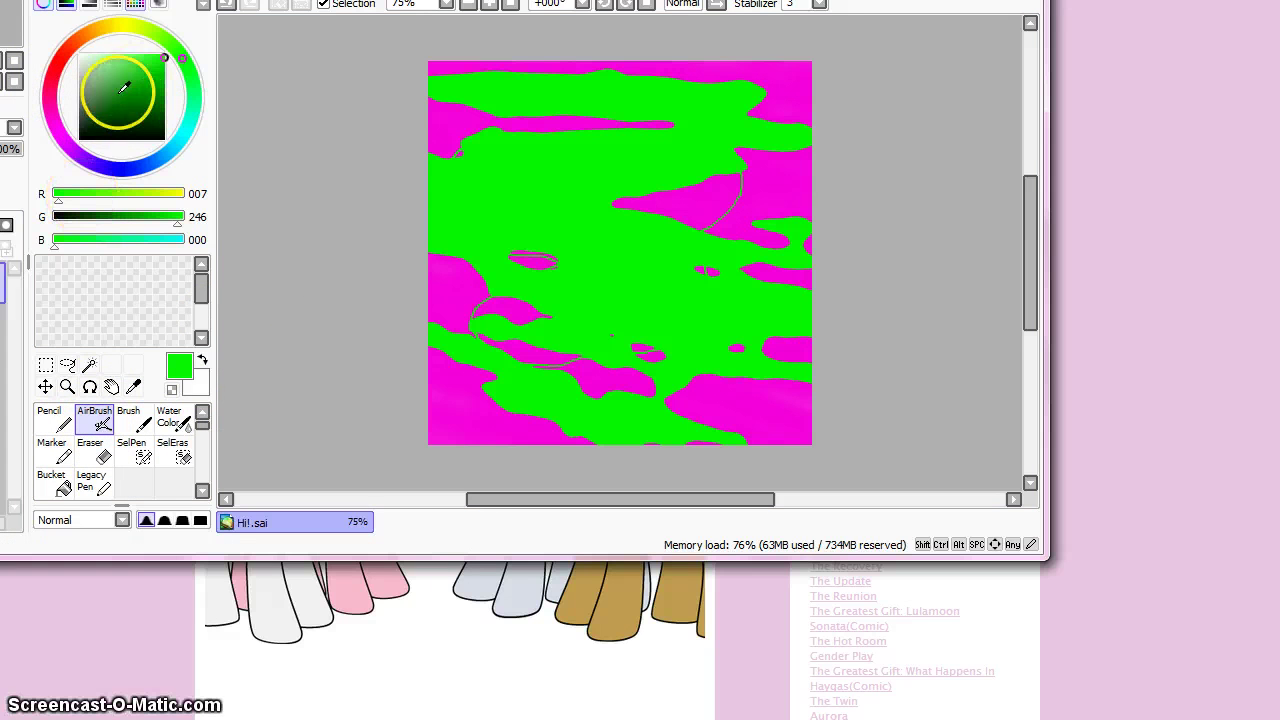
click(68, 142)
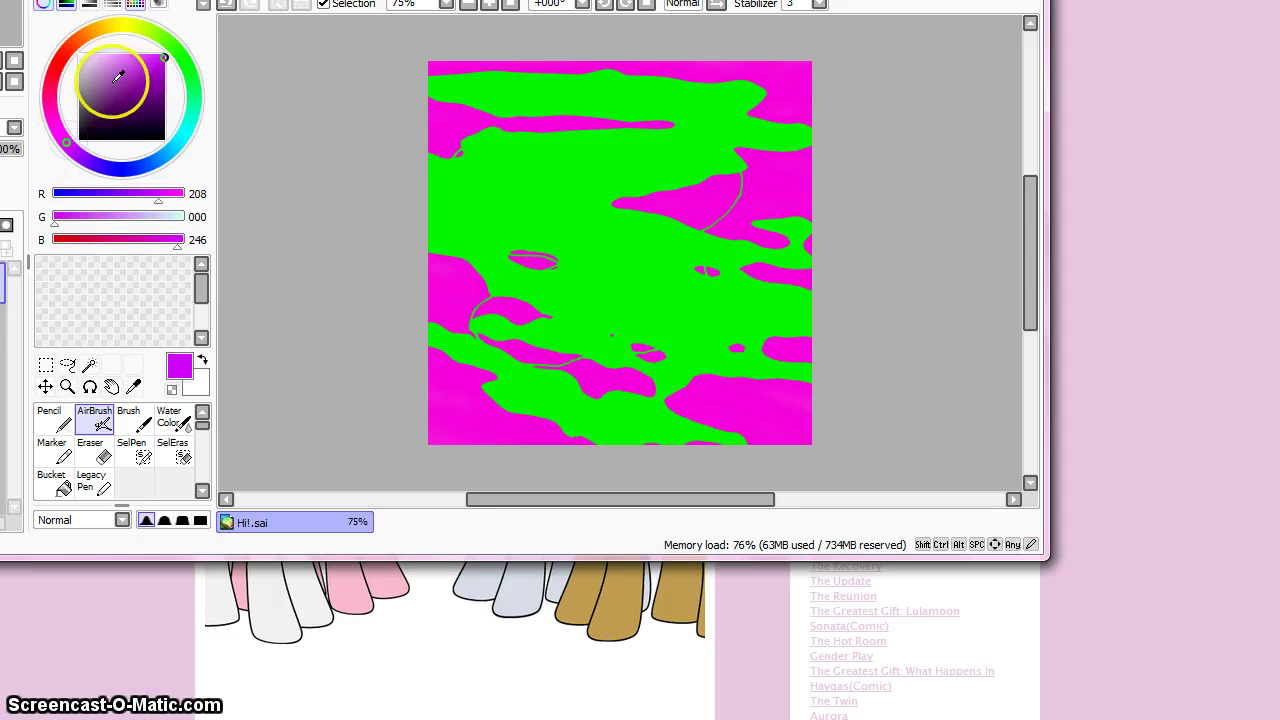
click(57, 128)
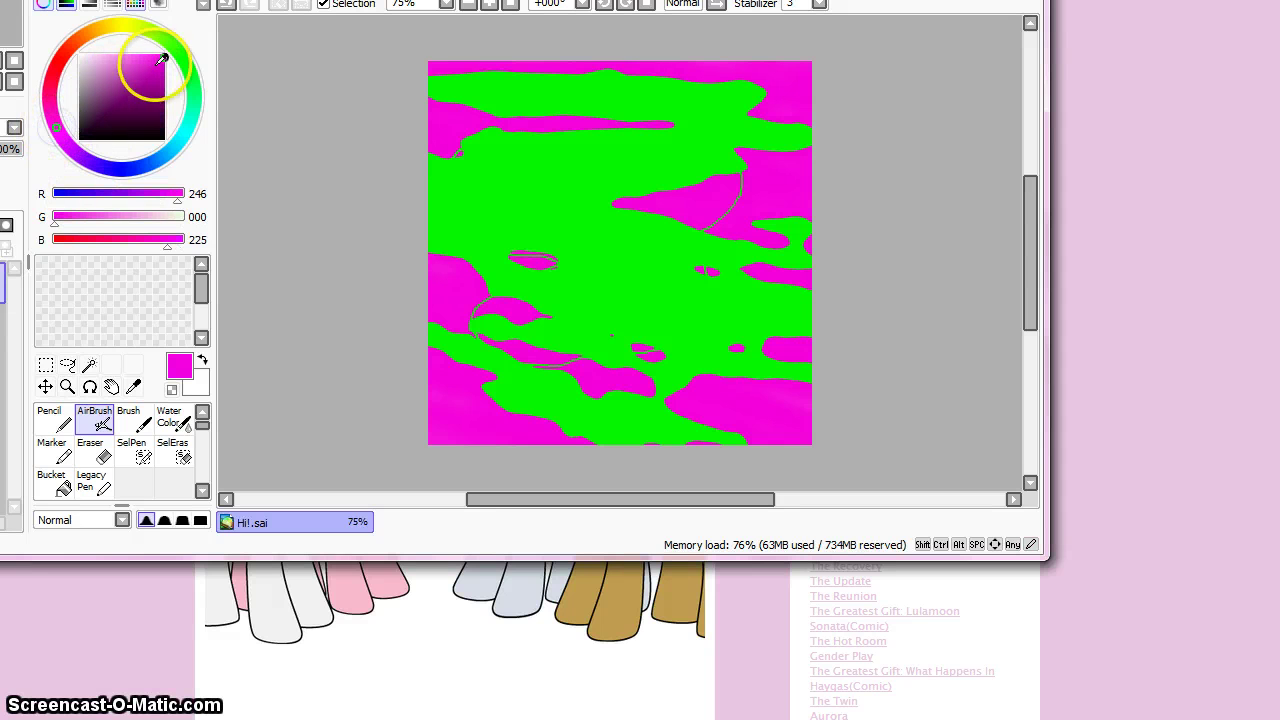
mouse_move(609, 175)
mouse_down()
mouse_move(571, 229)
mouse_move(614, 206)
mouse_move(537, 357)
mouse_move(618, 313)
mouse_move(606, 277)
mouse_move(494, 314)
mouse_move(506, 277)
mouse_move(420, 247)
mouse_move(421, 381)
mouse_move(600, 332)
mouse_move(410, 391)
mouse_move(729, 214)
mouse_move(609, 337)
mouse_move(628, 309)
mouse_move(677, 391)
mouse_move(686, 366)
mouse_move(603, 346)
mouse_move(537, 399)
mouse_move(431, 434)
mouse_move(720, 533)
mouse_move(262, 369)
mouse_move(781, 417)
mouse_move(232, 376)
mouse_move(623, 424)
mouse_move(414, 277)
mouse_move(760, 260)
mouse_move(589, 189)
mouse_move(498, 260)
mouse_move(420, 251)
mouse_move(463, 254)
mouse_move(568, 179)
mouse_up()
Step: Close the Hi!.sai canvas without saving it
key(ctrl+w)
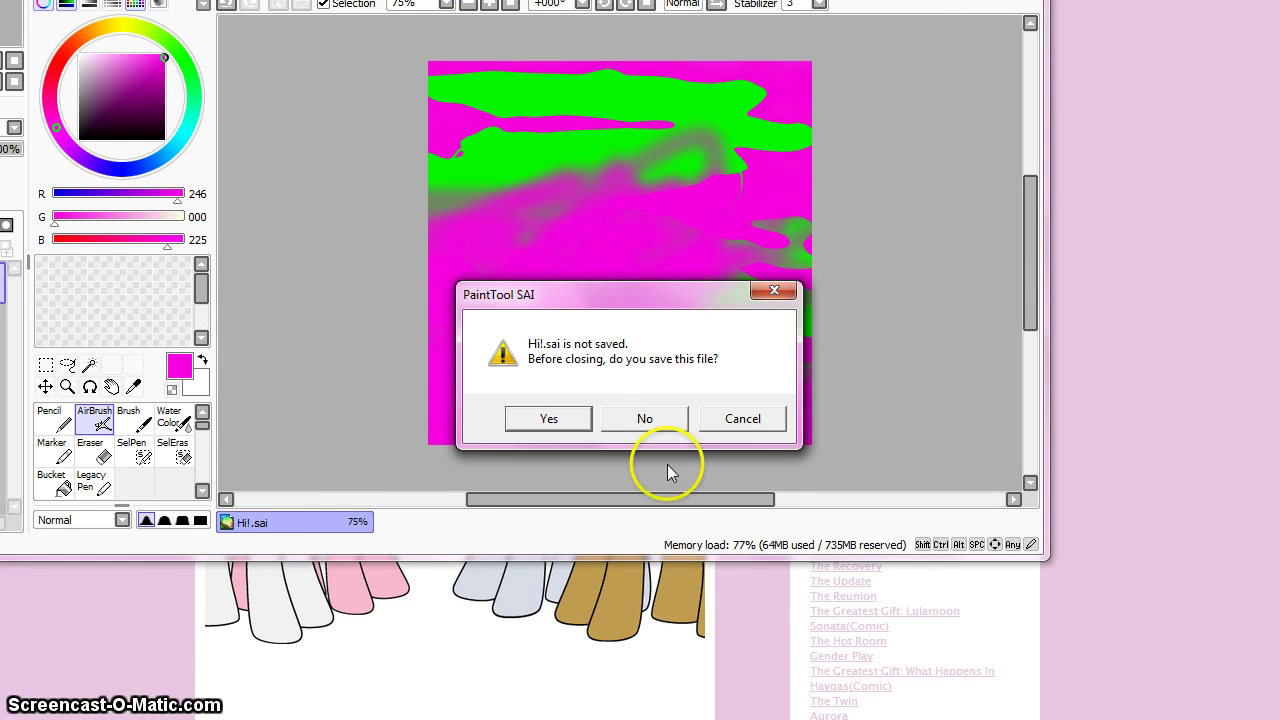
click(644, 418)
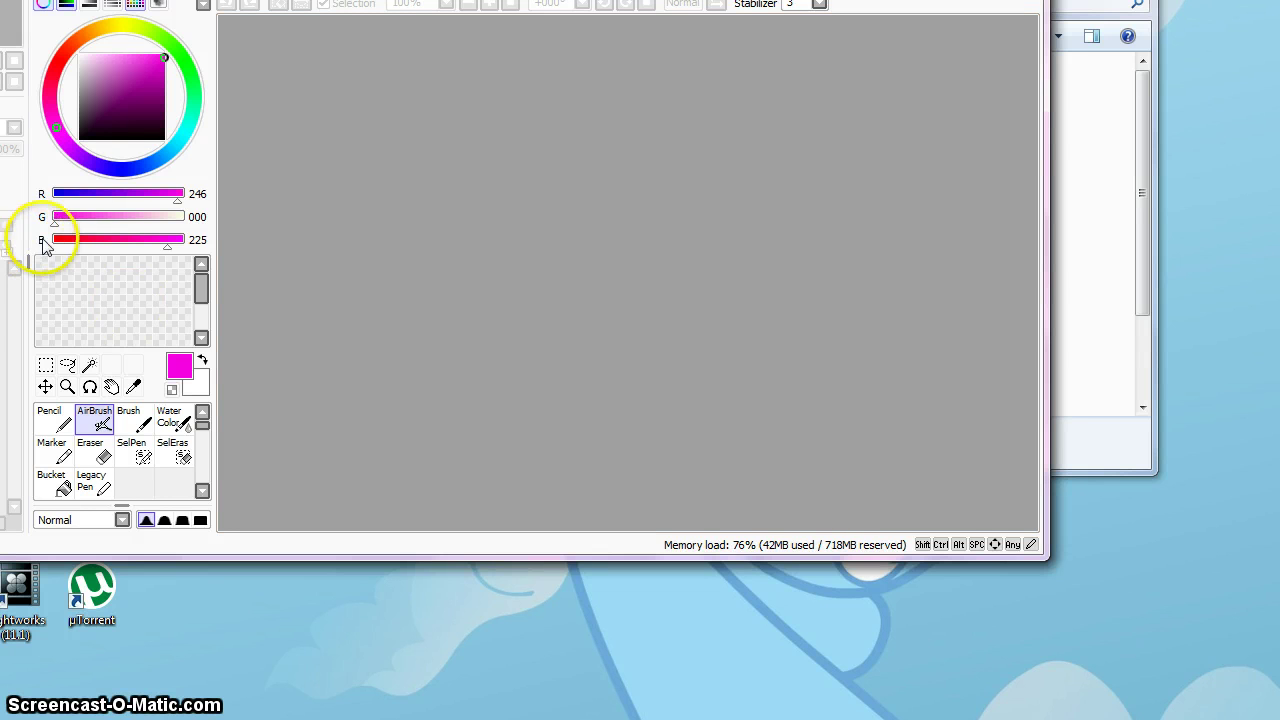
Step: Create a new 512 x 512 pixel canvas named First Tumblr Post at 72 pixel/inch
click(5, 2)
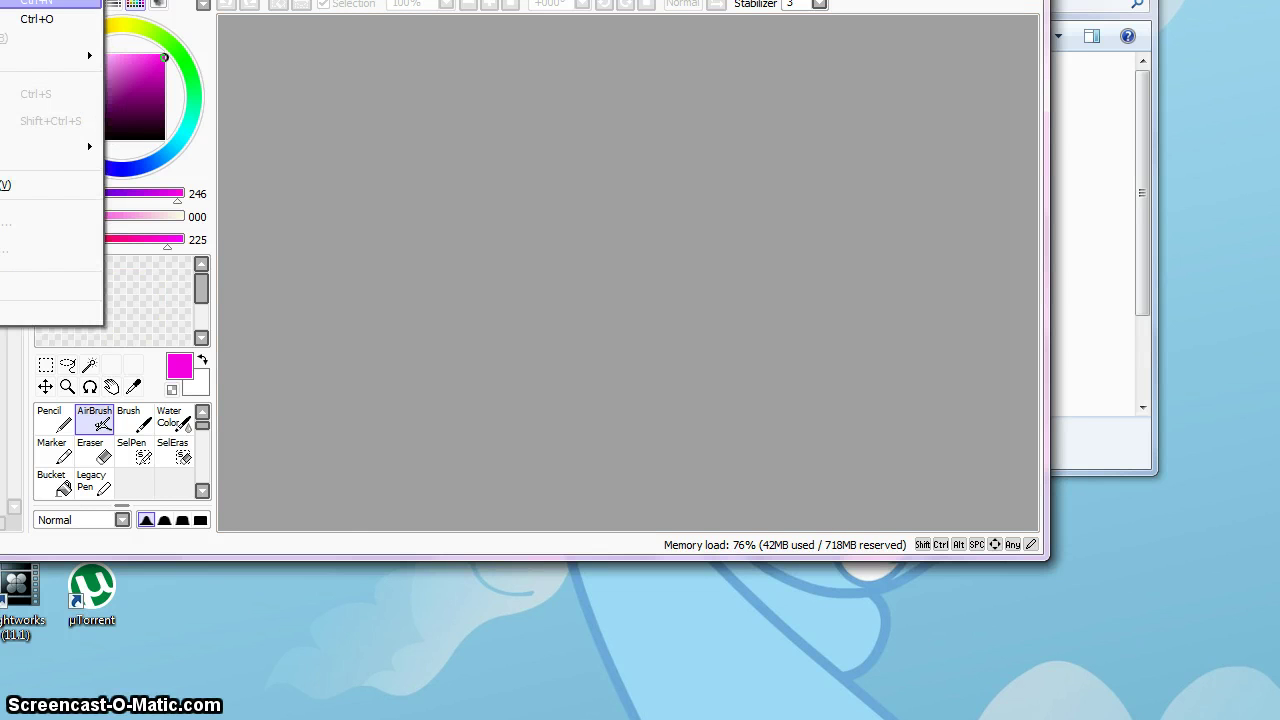
click(40, 3)
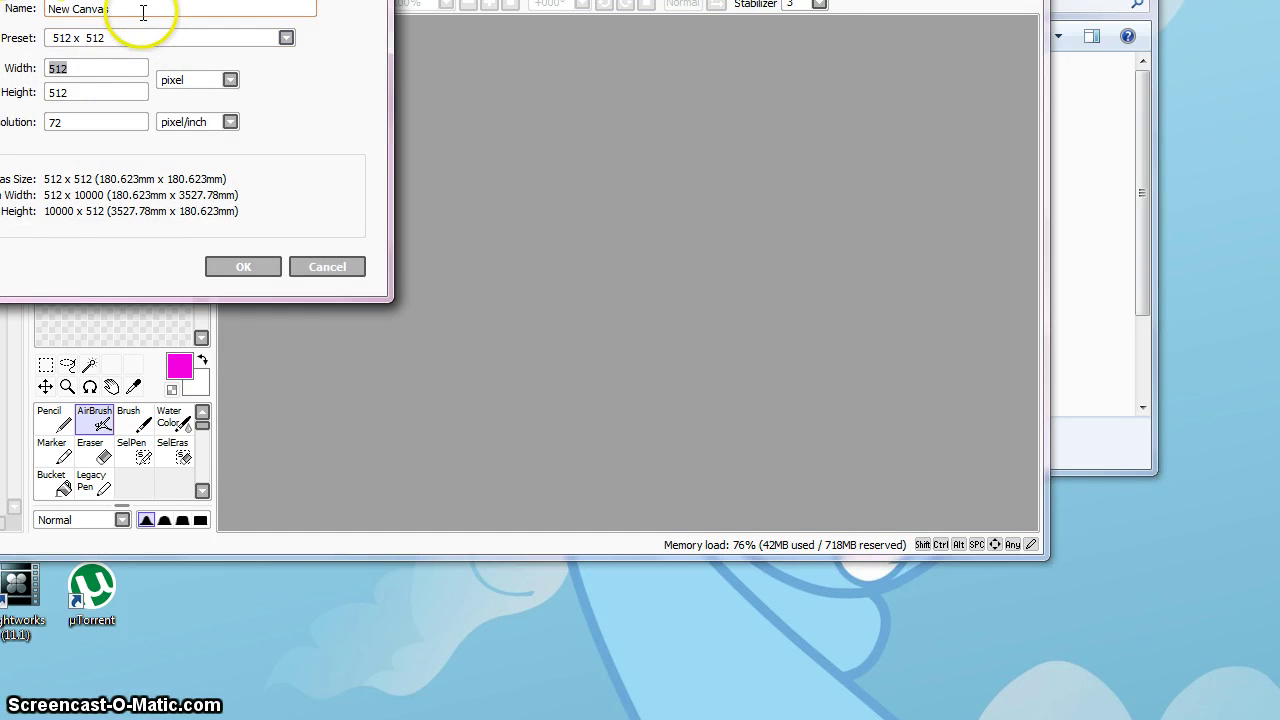
drag(142, 12, 3, 47)
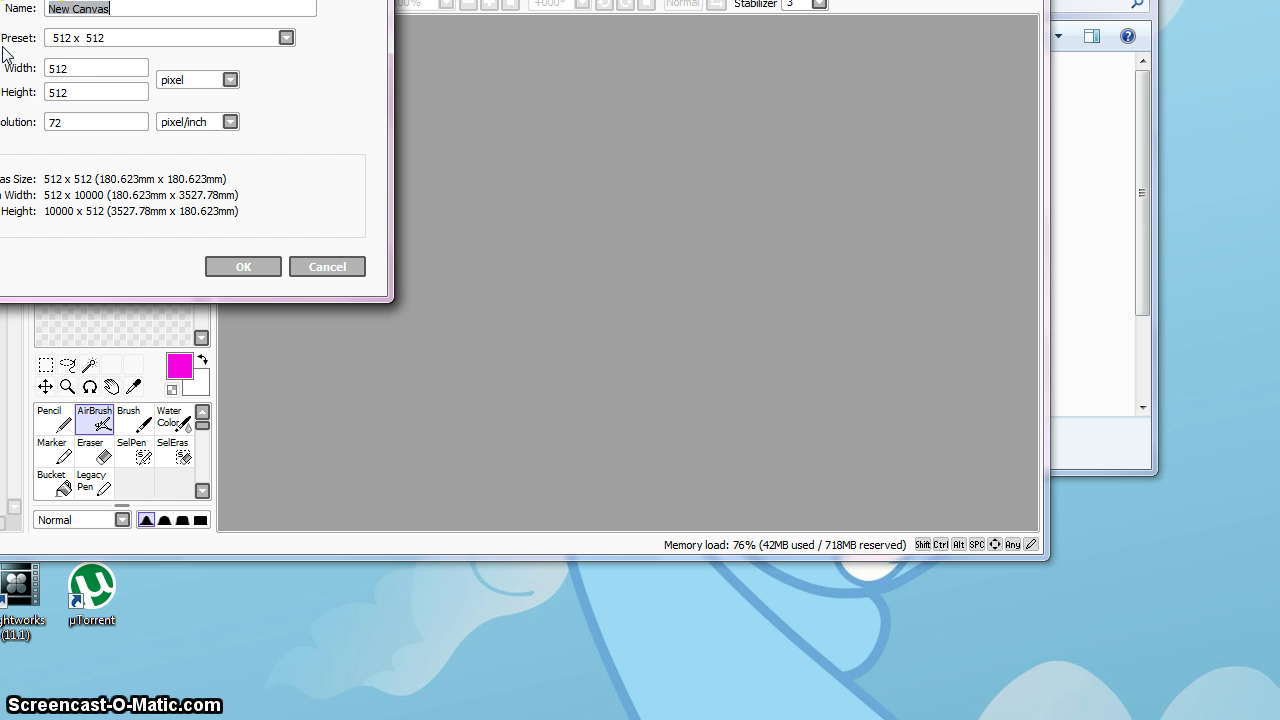
text(Fi)
text(mblr P)
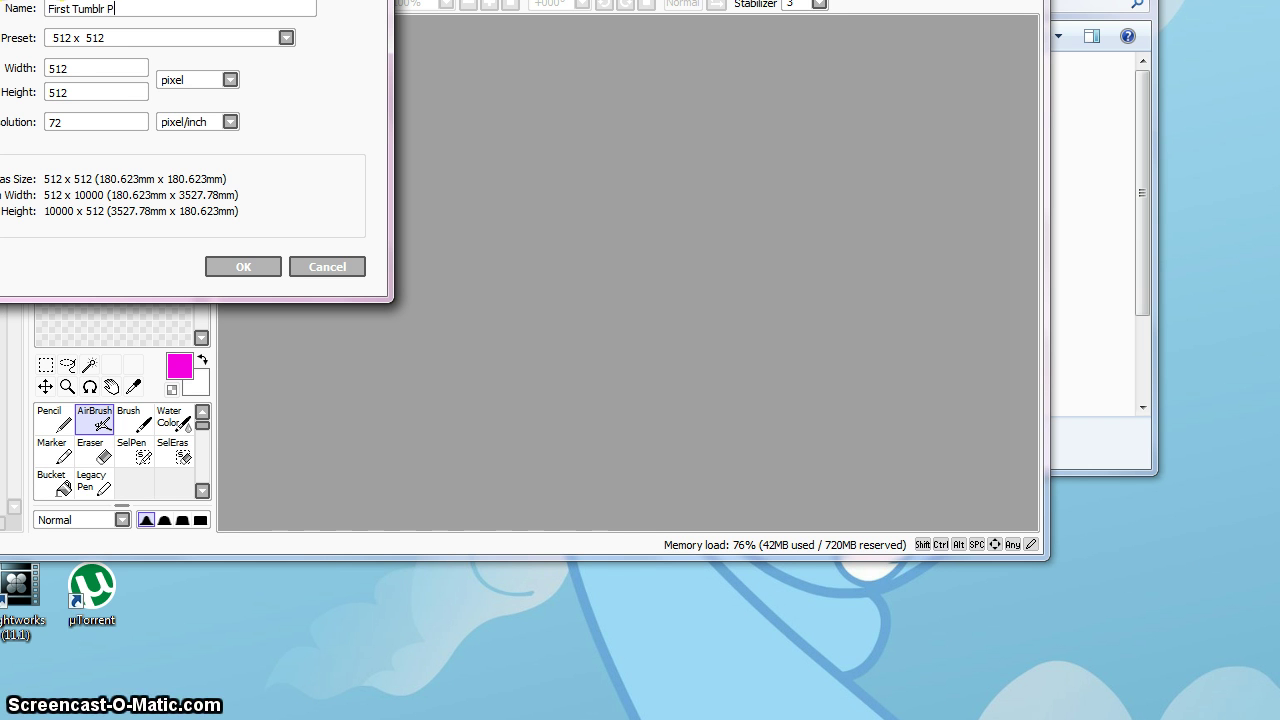
text(ost)
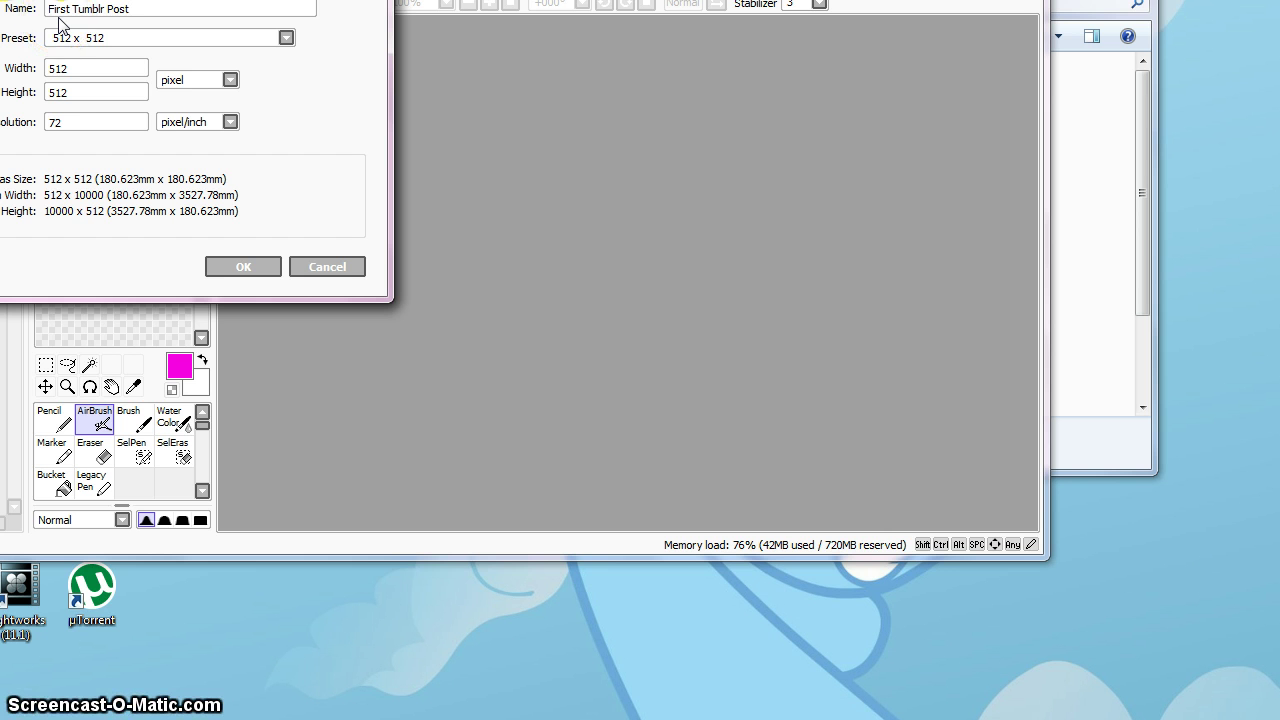
click(252, 268)
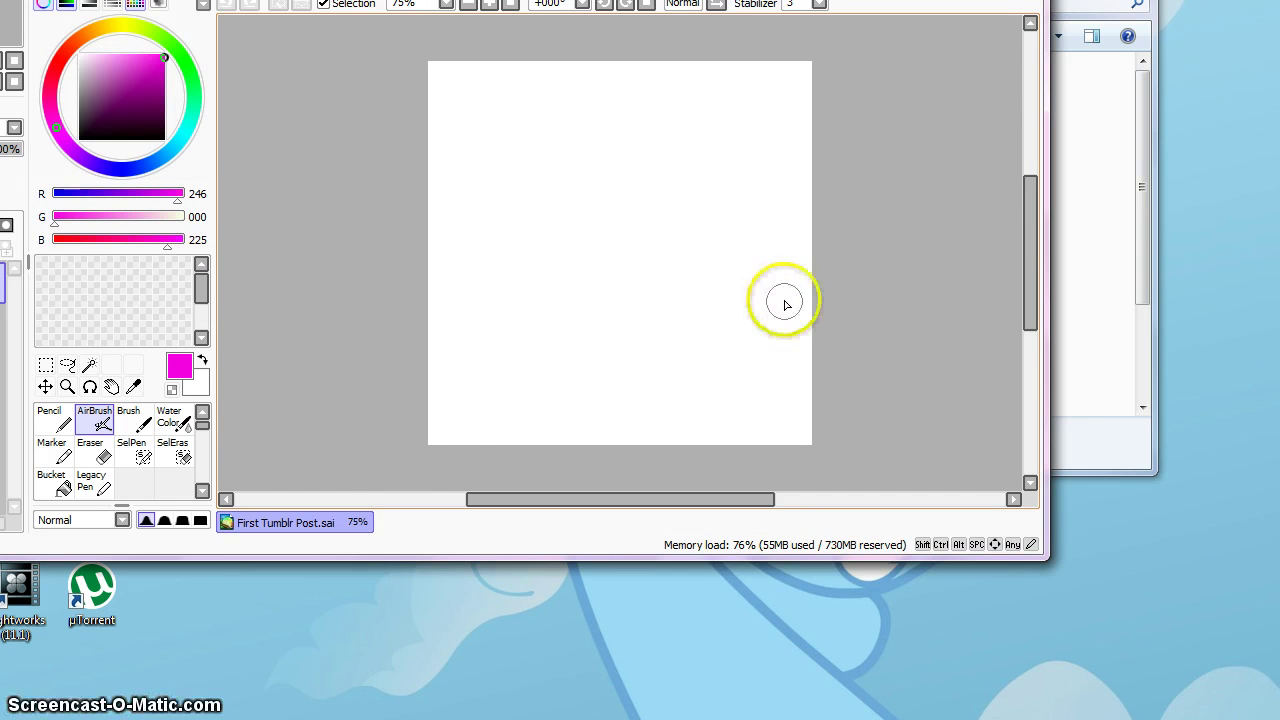
Step: Airbrush the whole First Tumblr Post canvas in magenta (R 246, G 0, B 225)
mouse_move(783, 300)
mouse_down()
mouse_move(574, 311)
mouse_move(309, 277)
mouse_move(898, 445)
mouse_move(477, 354)
mouse_move(700, 430)
mouse_move(949, 489)
mouse_move(588, 407)
mouse_move(494, 403)
mouse_move(863, 371)
mouse_up()
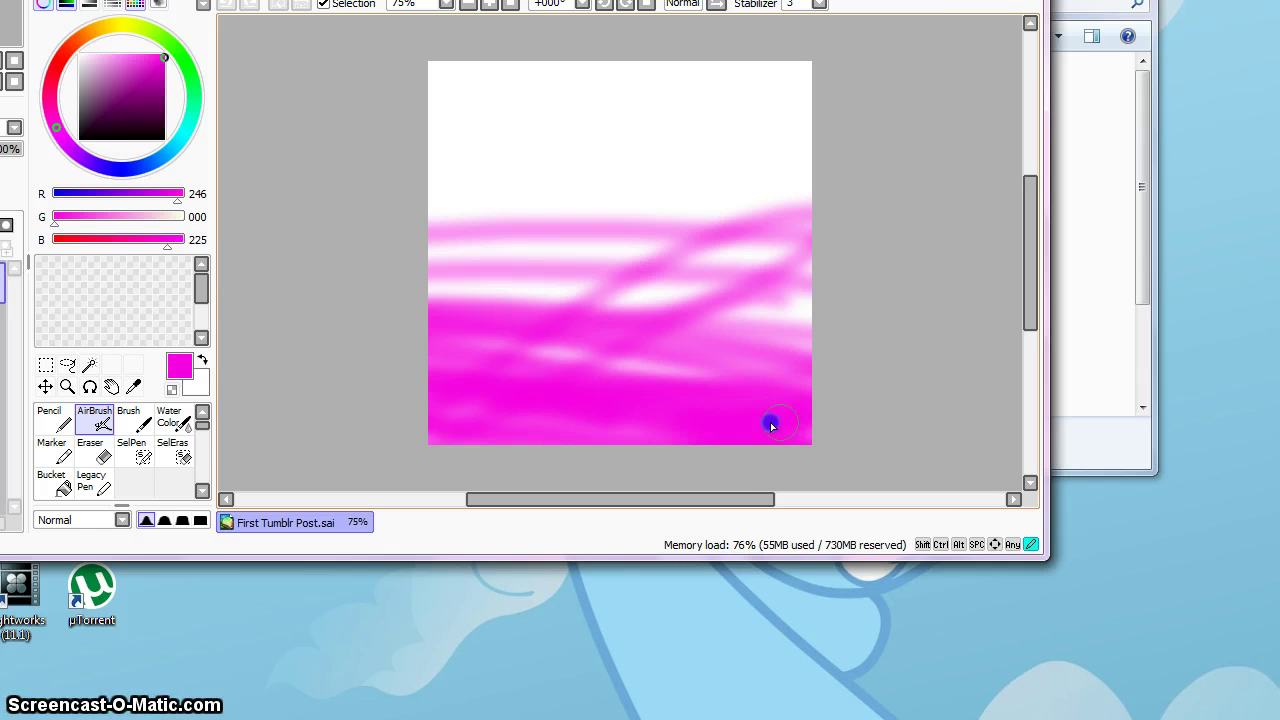
mouse_move(770, 425)
mouse_down()
mouse_move(236, 241)
mouse_move(727, 389)
mouse_move(613, 414)
mouse_move(816, 344)
mouse_move(738, 356)
mouse_move(822, 397)
mouse_move(442, 356)
mouse_move(992, 439)
mouse_move(803, 411)
mouse_move(430, 315)
mouse_move(595, 272)
mouse_move(329, 299)
mouse_move(506, 266)
mouse_move(182, 295)
mouse_move(276, 291)
mouse_move(332, 339)
mouse_move(417, 365)
mouse_move(318, 282)
mouse_move(625, 324)
mouse_move(336, 299)
mouse_move(585, 320)
mouse_move(412, 264)
mouse_up()
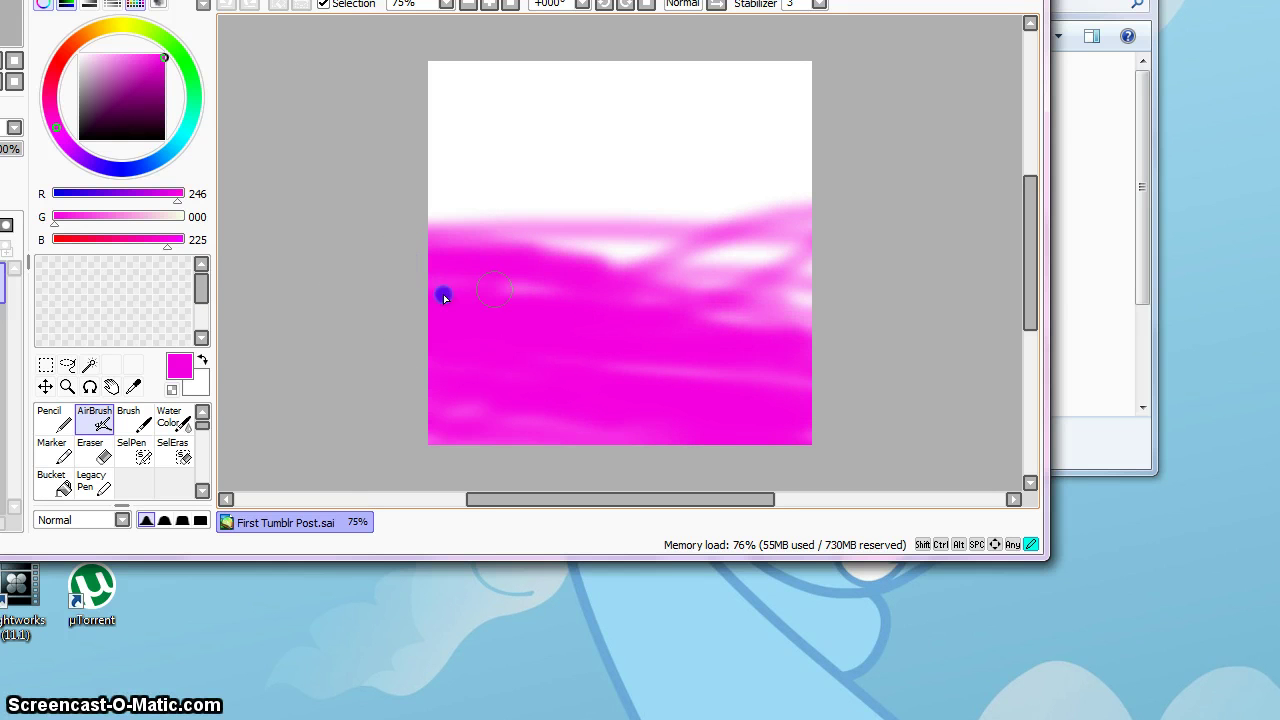
mouse_move(680, 403)
mouse_down()
mouse_move(749, 254)
mouse_move(836, 263)
mouse_move(649, 323)
mouse_move(640, 286)
mouse_move(617, 274)
mouse_move(295, 280)
mouse_move(574, 251)
mouse_move(946, 271)
mouse_move(409, 240)
mouse_move(372, 265)
mouse_move(851, 223)
mouse_move(334, 234)
mouse_move(651, 231)
mouse_move(442, 208)
mouse_move(763, 200)
mouse_move(736, 230)
mouse_up()
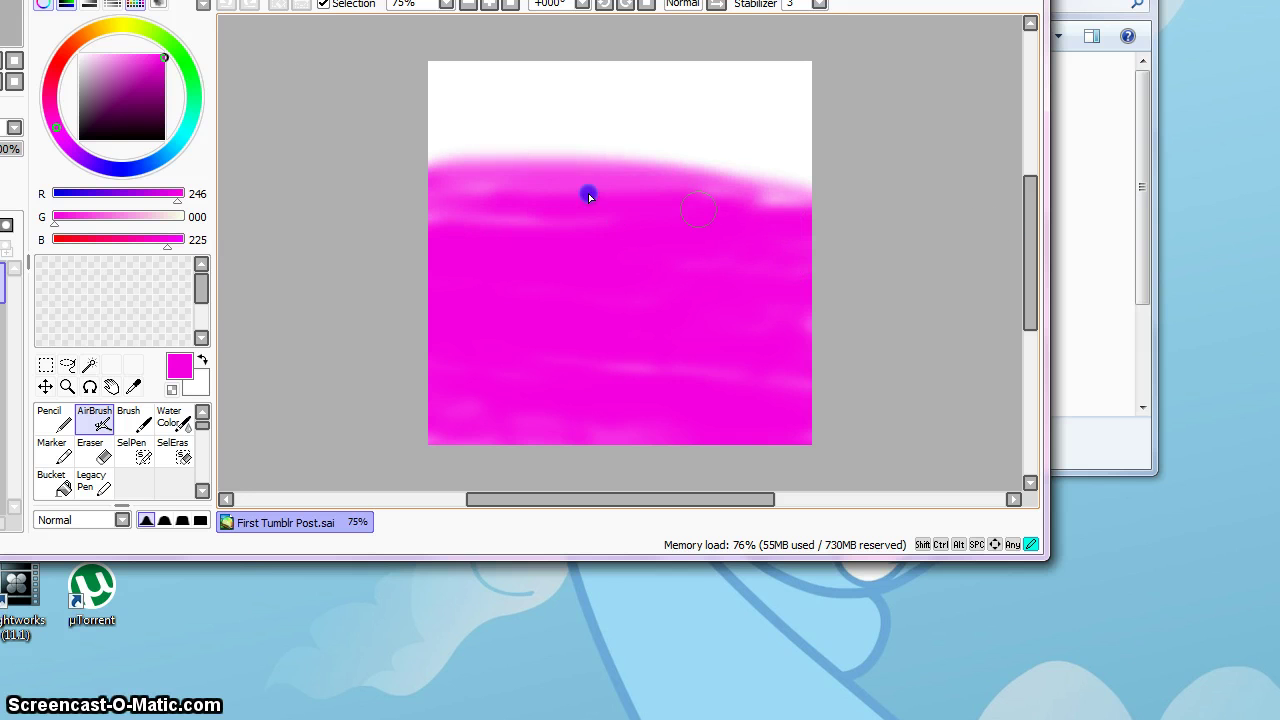
mouse_move(588, 196)
mouse_down()
mouse_move(697, 209)
mouse_move(529, 157)
mouse_move(411, 209)
mouse_move(510, 270)
mouse_move(477, 209)
mouse_move(703, 346)
mouse_move(369, 154)
mouse_move(237, 134)
mouse_move(817, 209)
mouse_move(734, 140)
mouse_move(849, 146)
mouse_move(749, 83)
mouse_move(823, 100)
mouse_move(646, 149)
mouse_move(446, 109)
mouse_move(351, 46)
mouse_up()
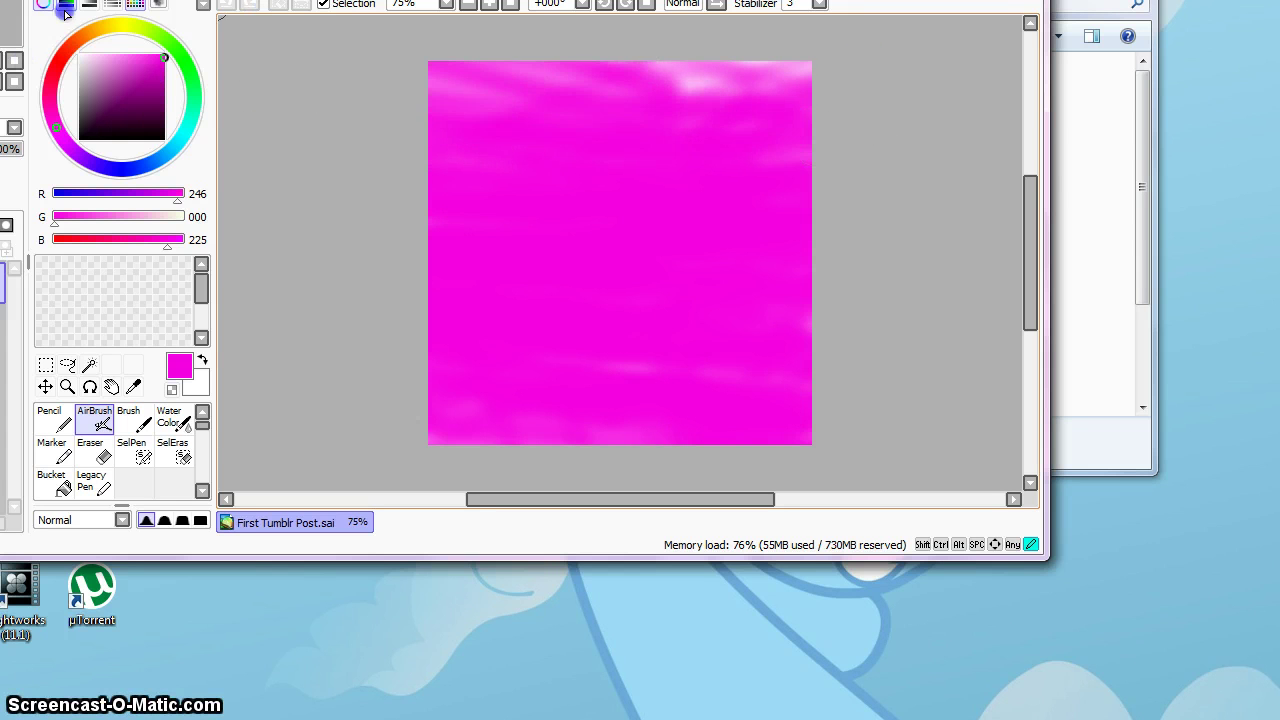
mouse_move(65, 14)
mouse_down()
mouse_move(199, 54)
mouse_move(165, 26)
mouse_move(772, 132)
mouse_up()
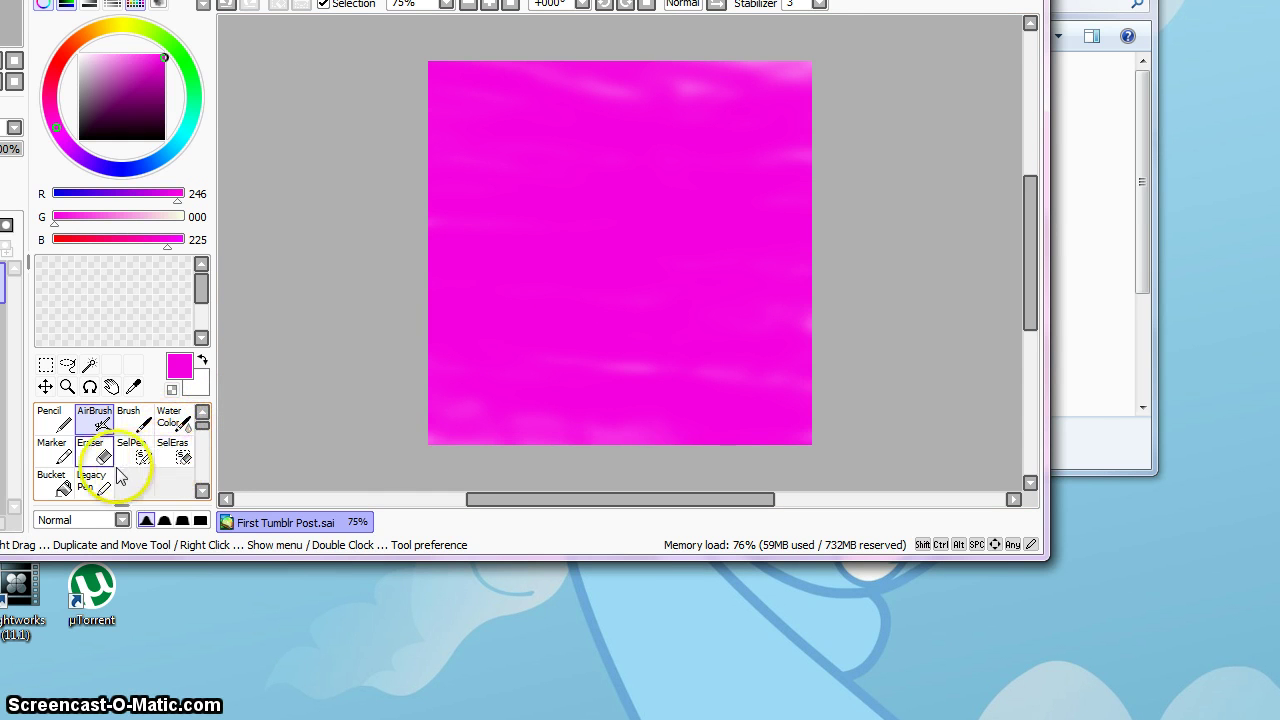
Step: Set the colour to pale pink (R 247, G 196, B 249) and pencil a thin line slanting down the canvas and hooking right at its lower end
click(172, 420)
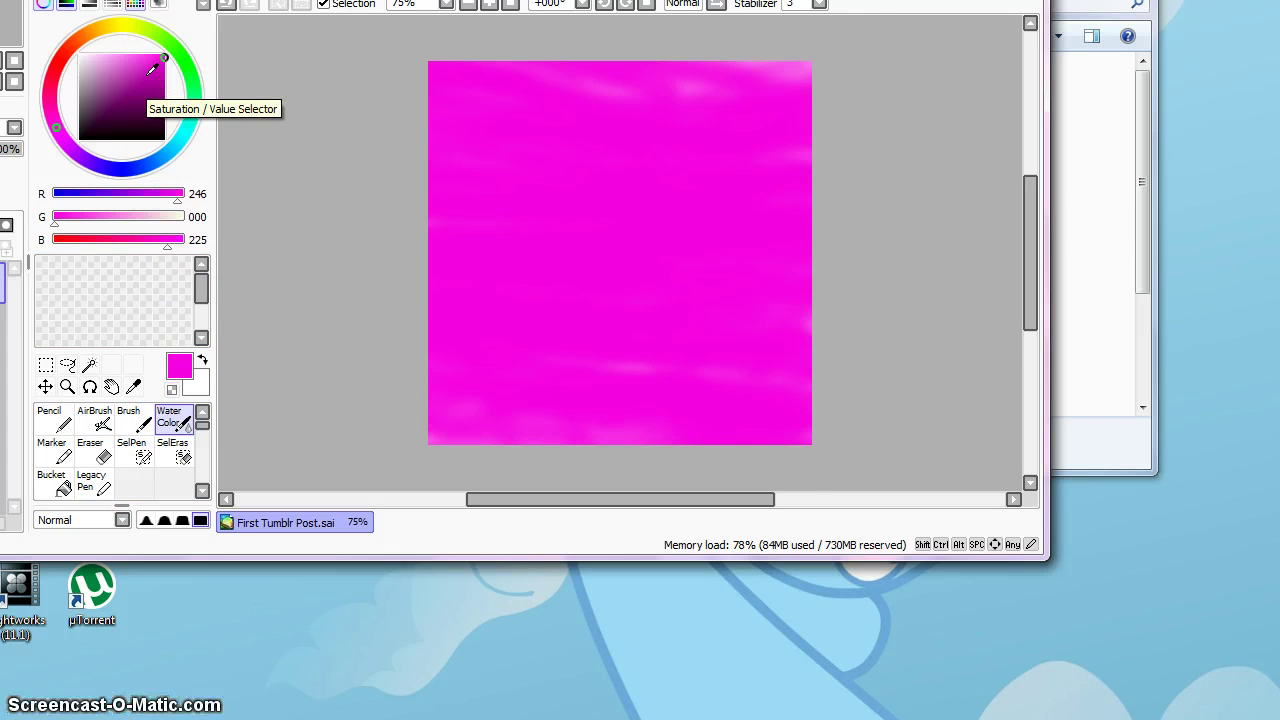
drag(55, 224, 23, 209)
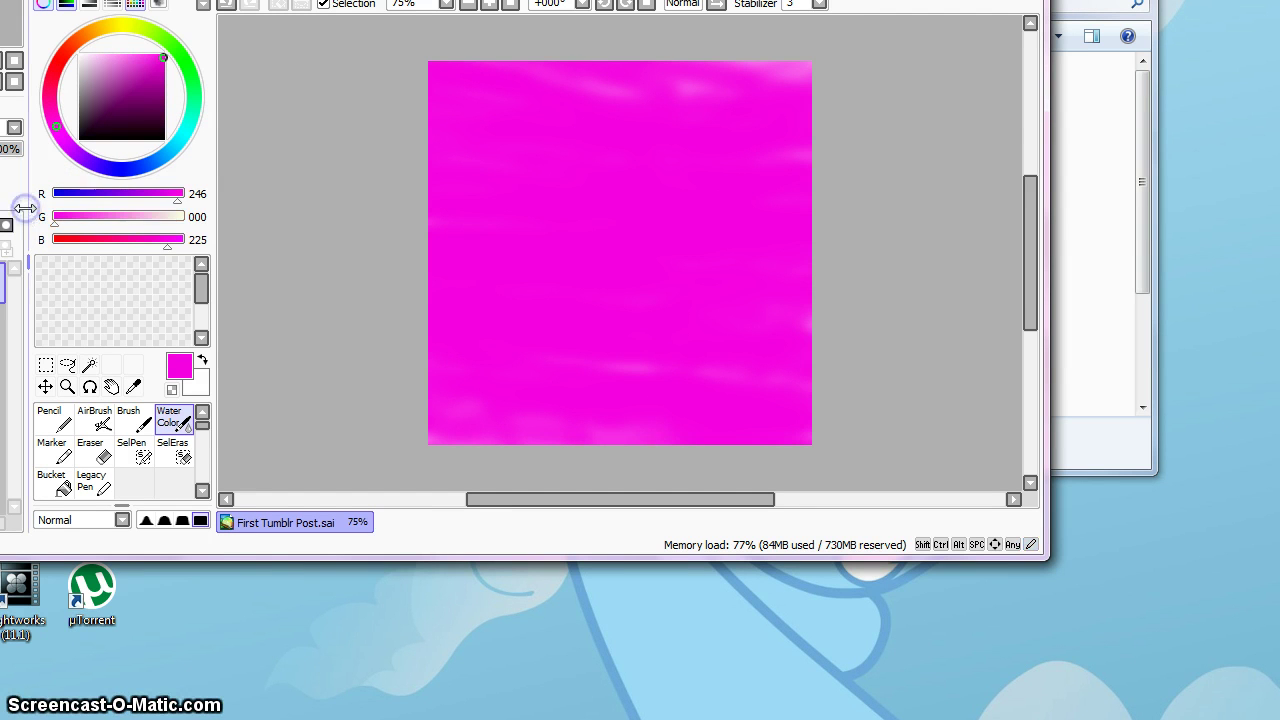
click(167, 249)
drag(157, 250, 270, 265)
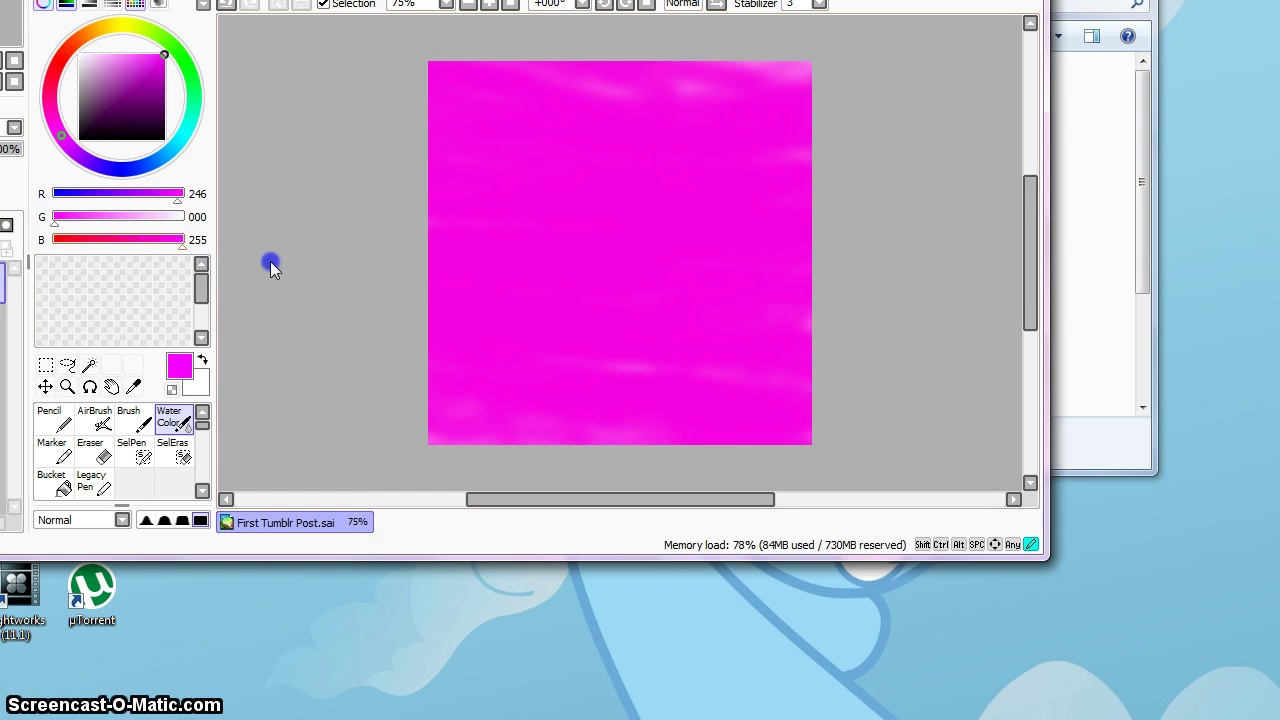
click(181, 207)
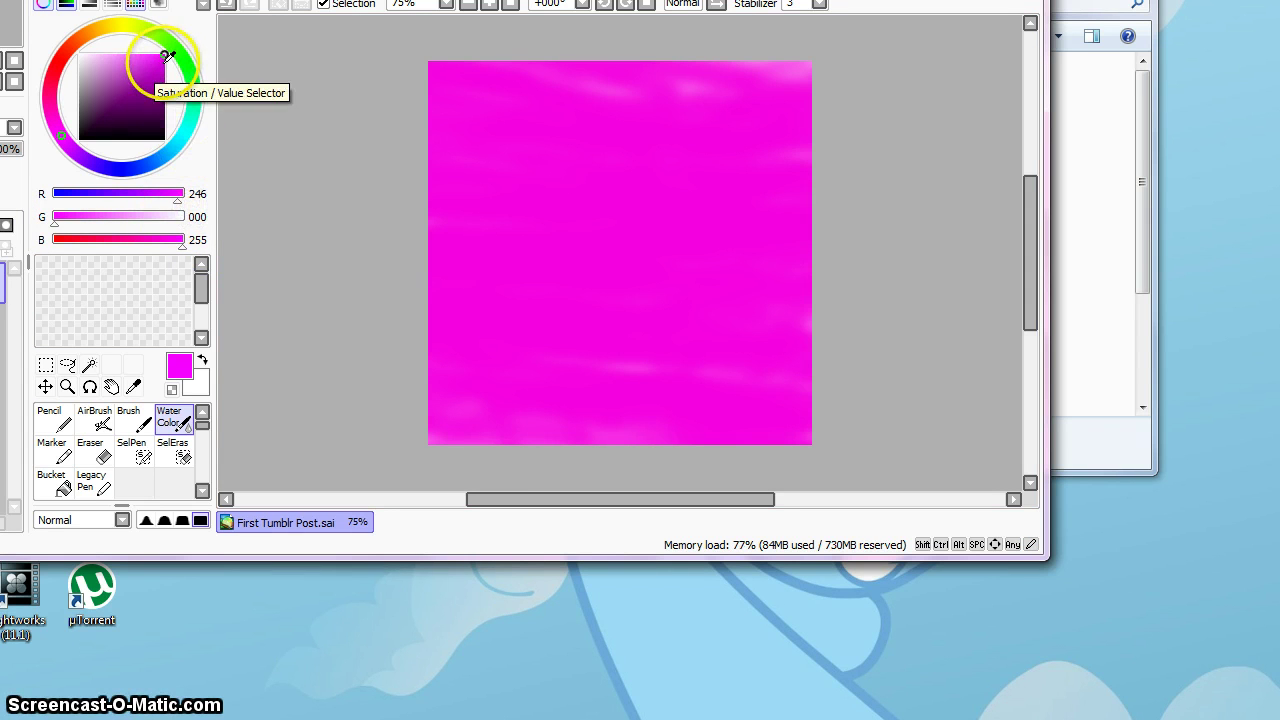
mouse_move(165, 57)
mouse_down()
mouse_move(86, 50)
mouse_move(105, 52)
mouse_up()
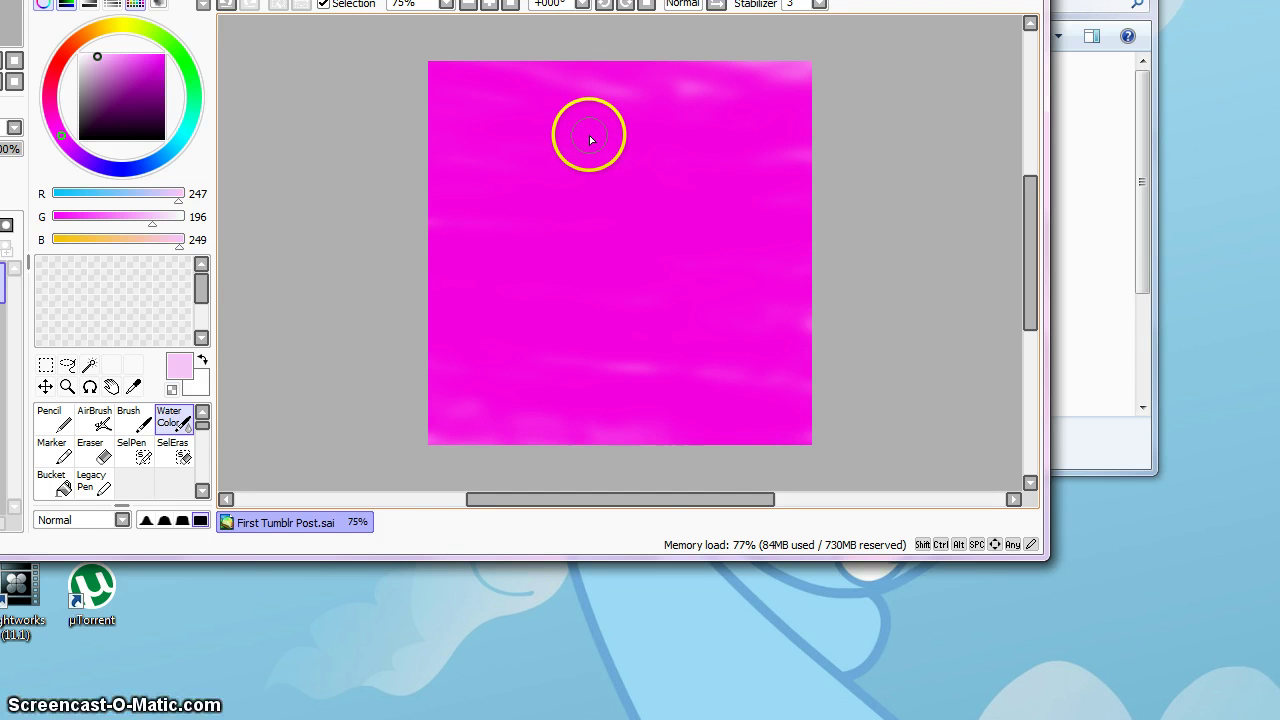
click(60, 420)
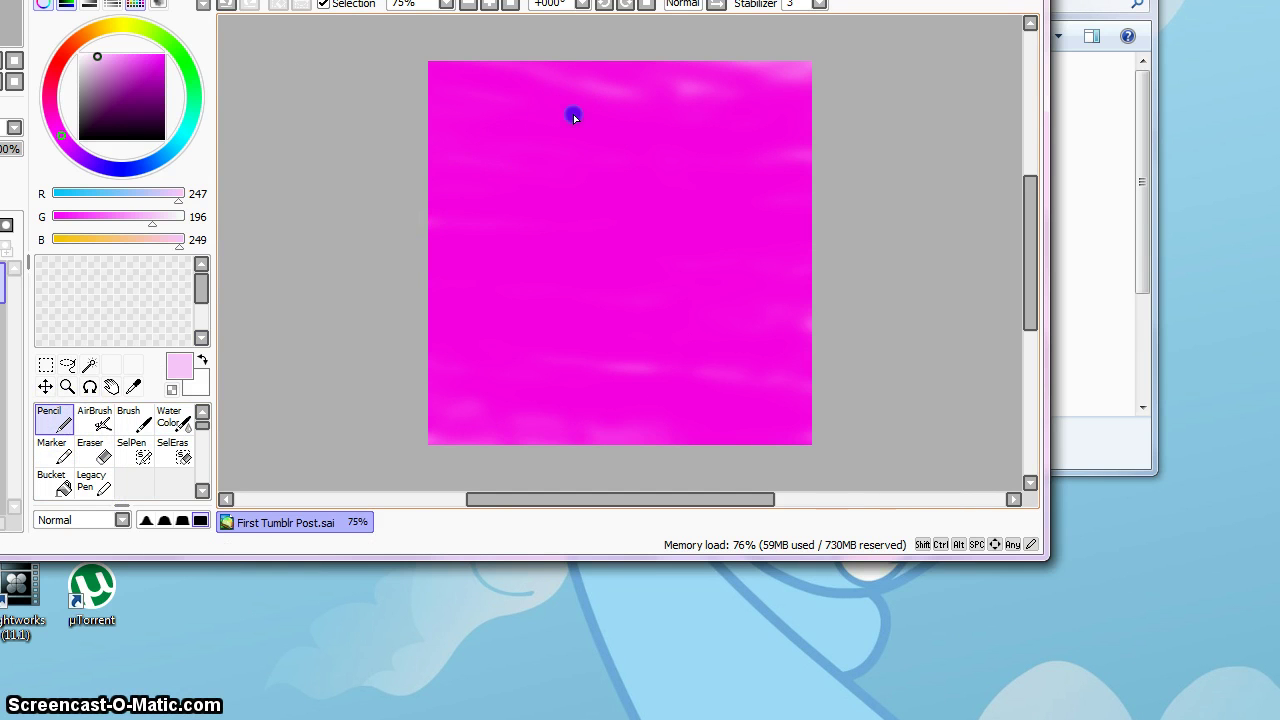
drag(572, 137, 562, 162)
mouse_move(494, 349)
mouse_down()
mouse_move(506, 363)
mouse_move(550, 362)
mouse_up()
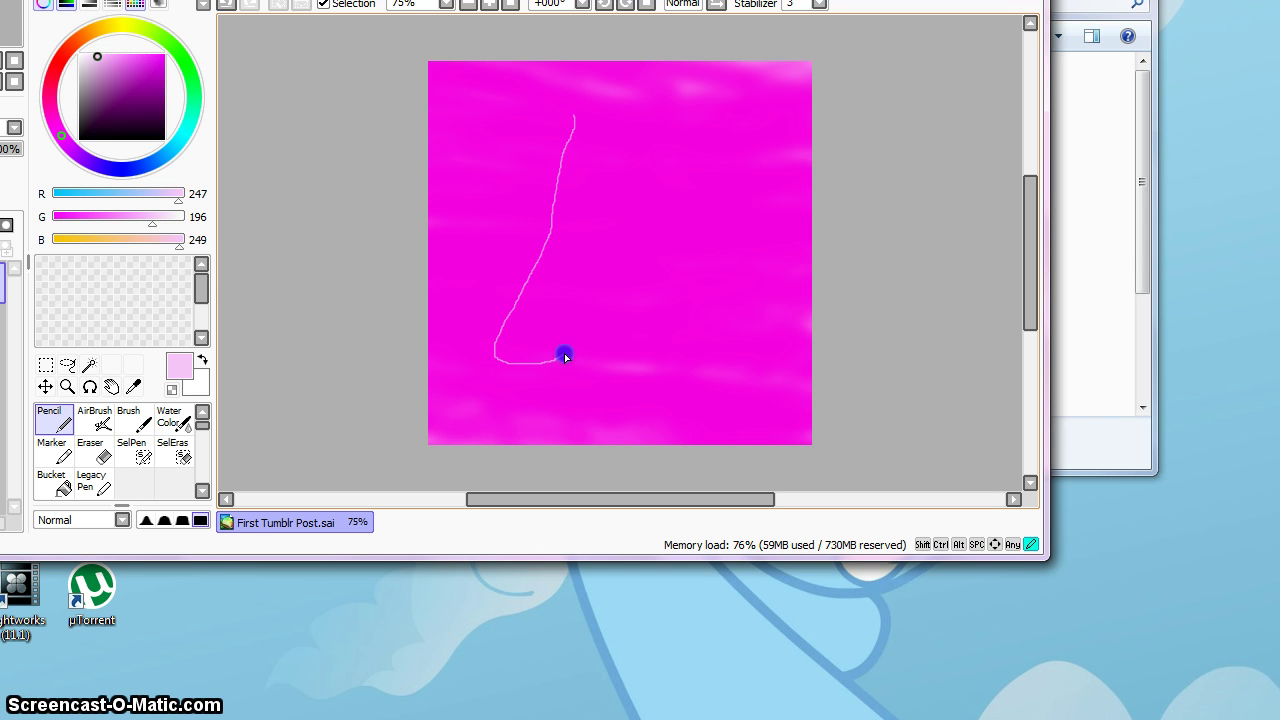
Step: Erase the thin pale pink line from the canvas with the Eraser
click(172, 450)
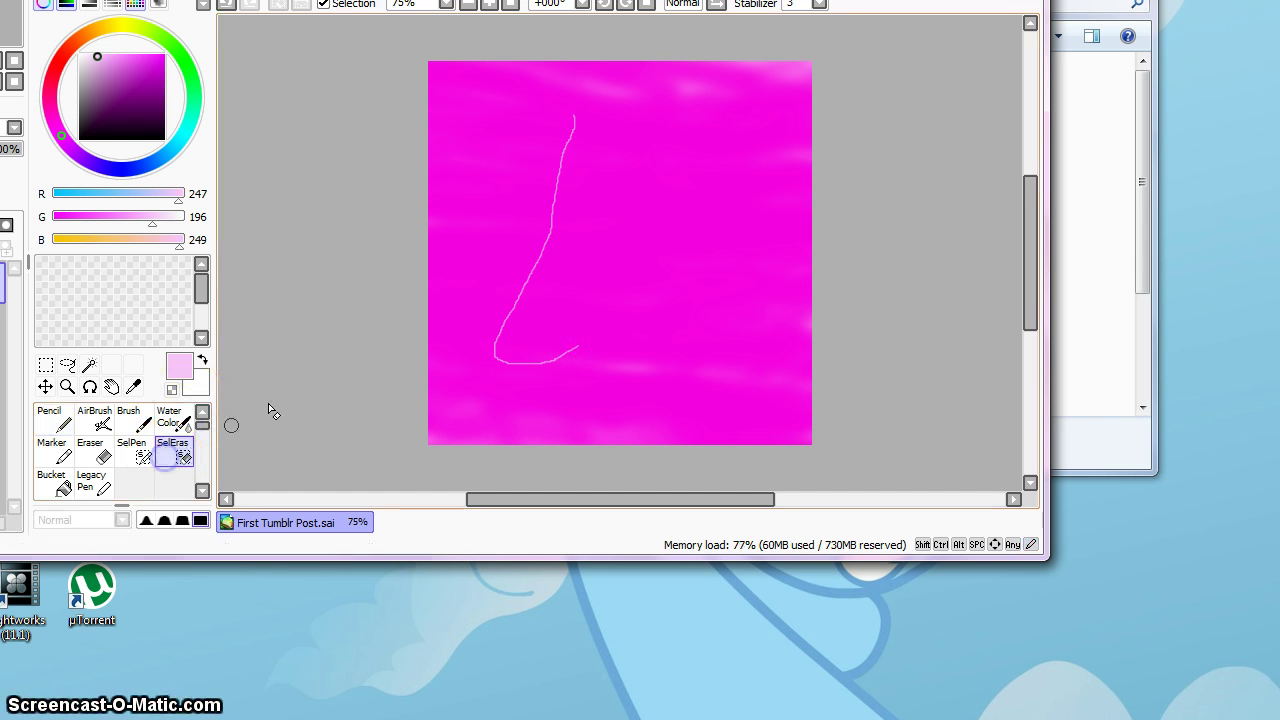
mouse_move(584, 128)
mouse_down()
mouse_move(578, 106)
mouse_move(323, 485)
mouse_up()
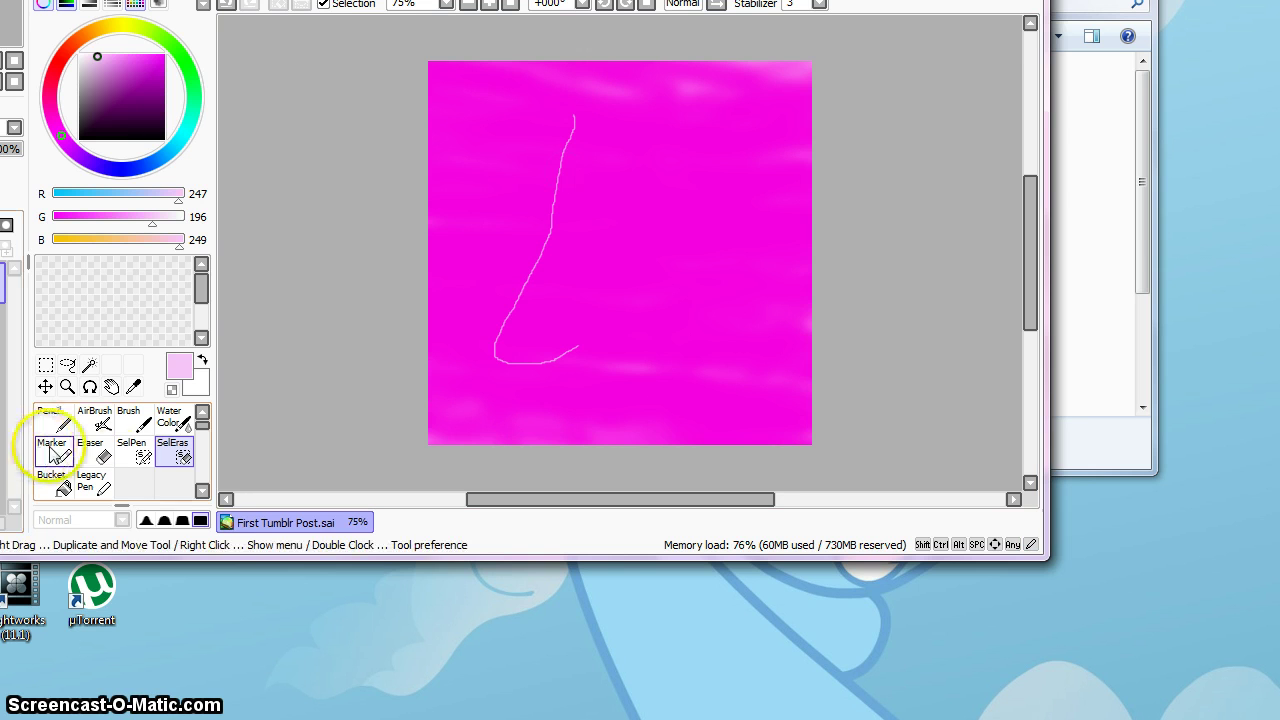
click(100, 451)
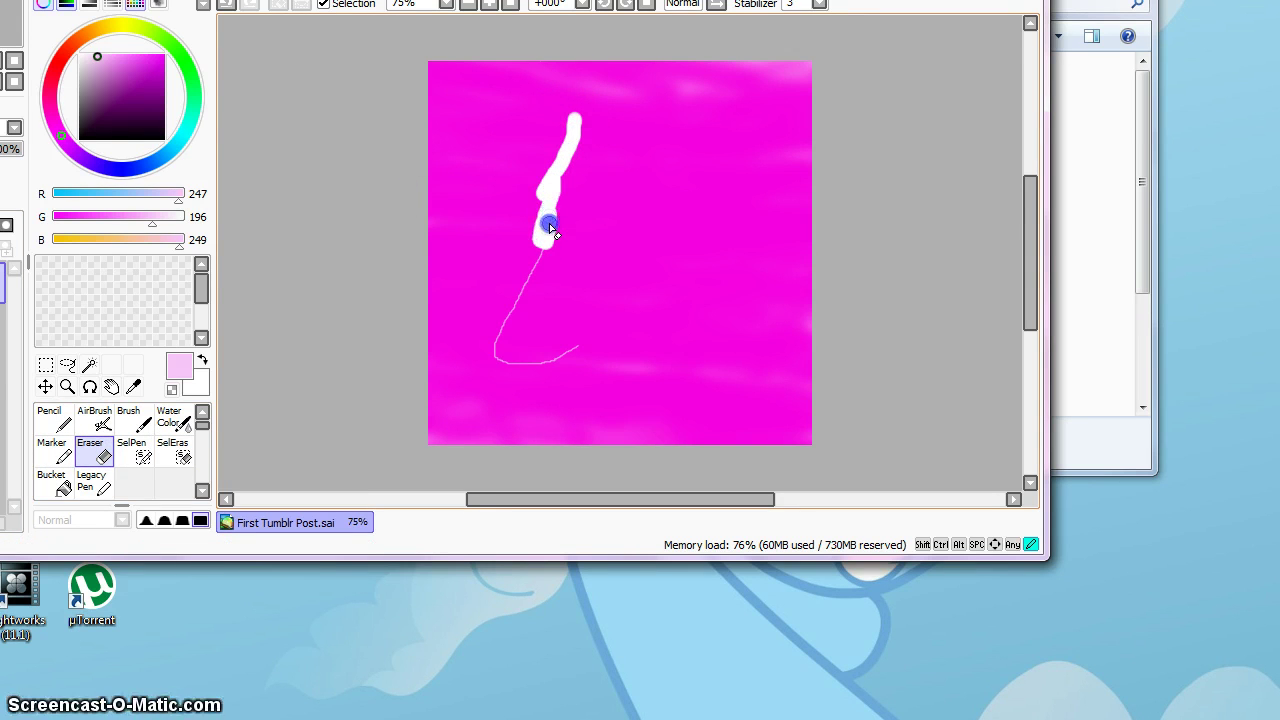
drag(549, 223, 536, 248)
click(56, 460)
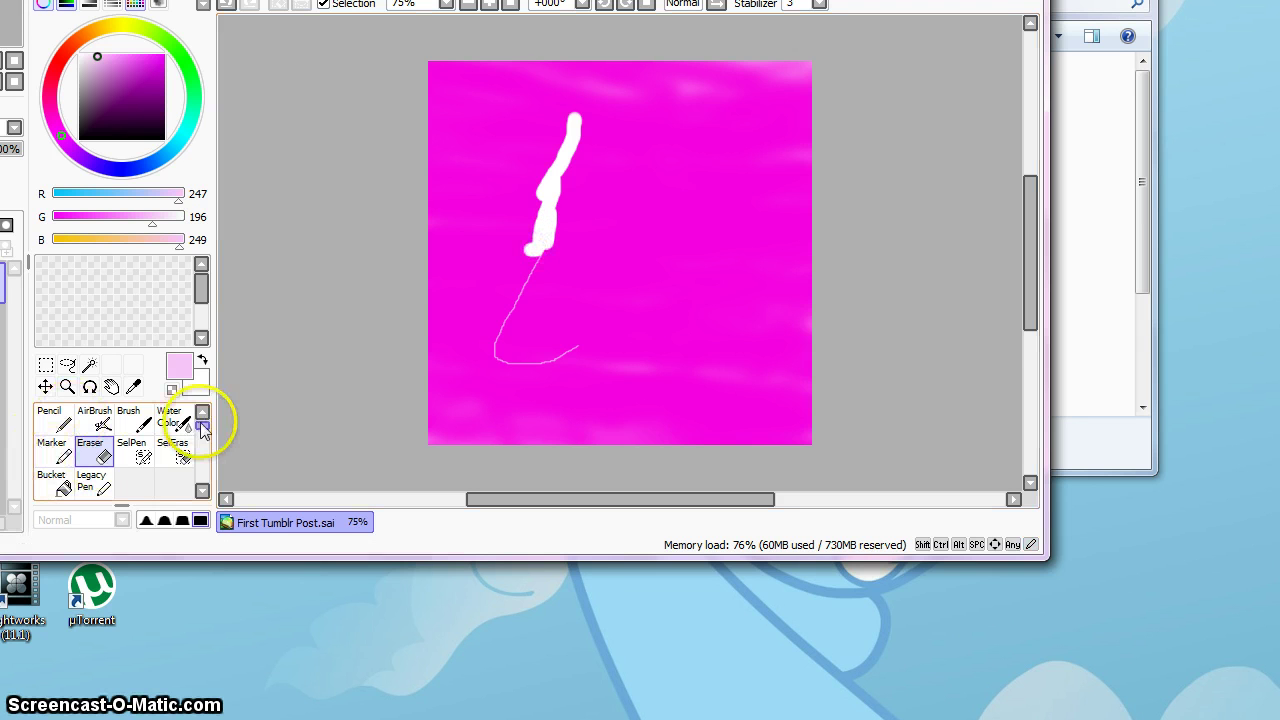
mouse_move(202, 424)
mouse_down()
mouse_move(200, 466)
mouse_move(240, 417)
mouse_move(236, 444)
mouse_move(240, 400)
mouse_up()
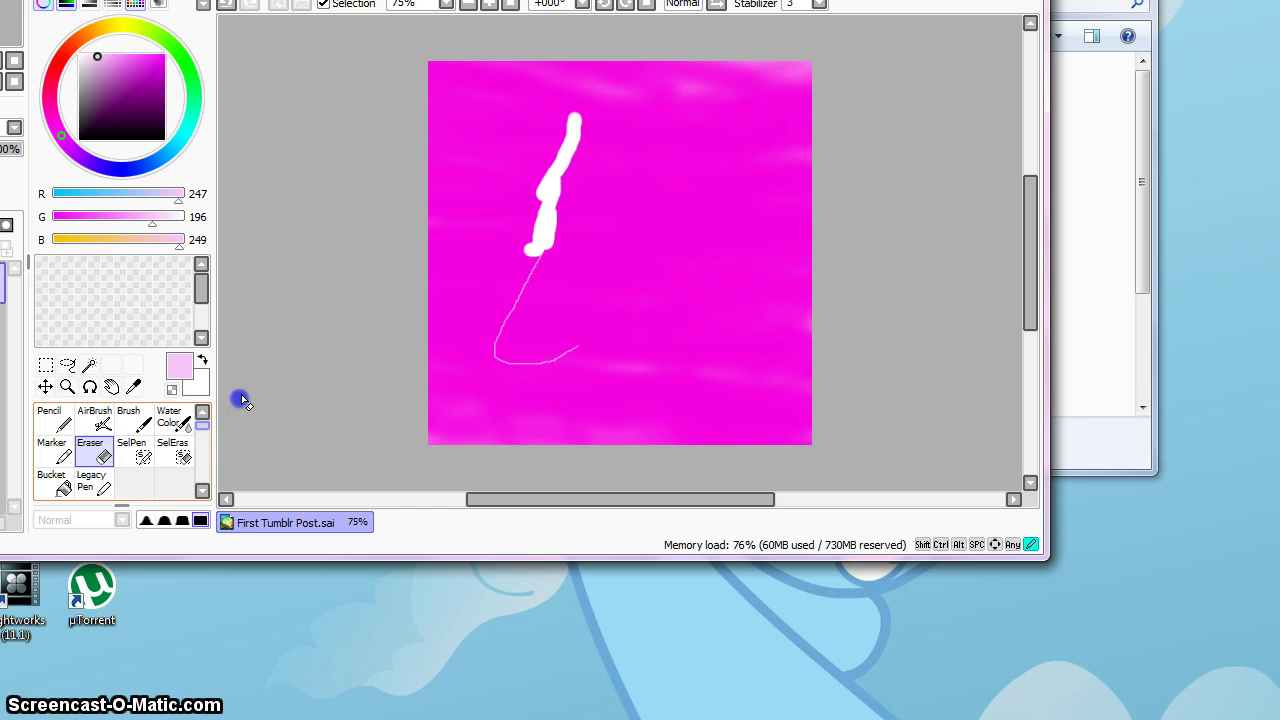
click(92, 450)
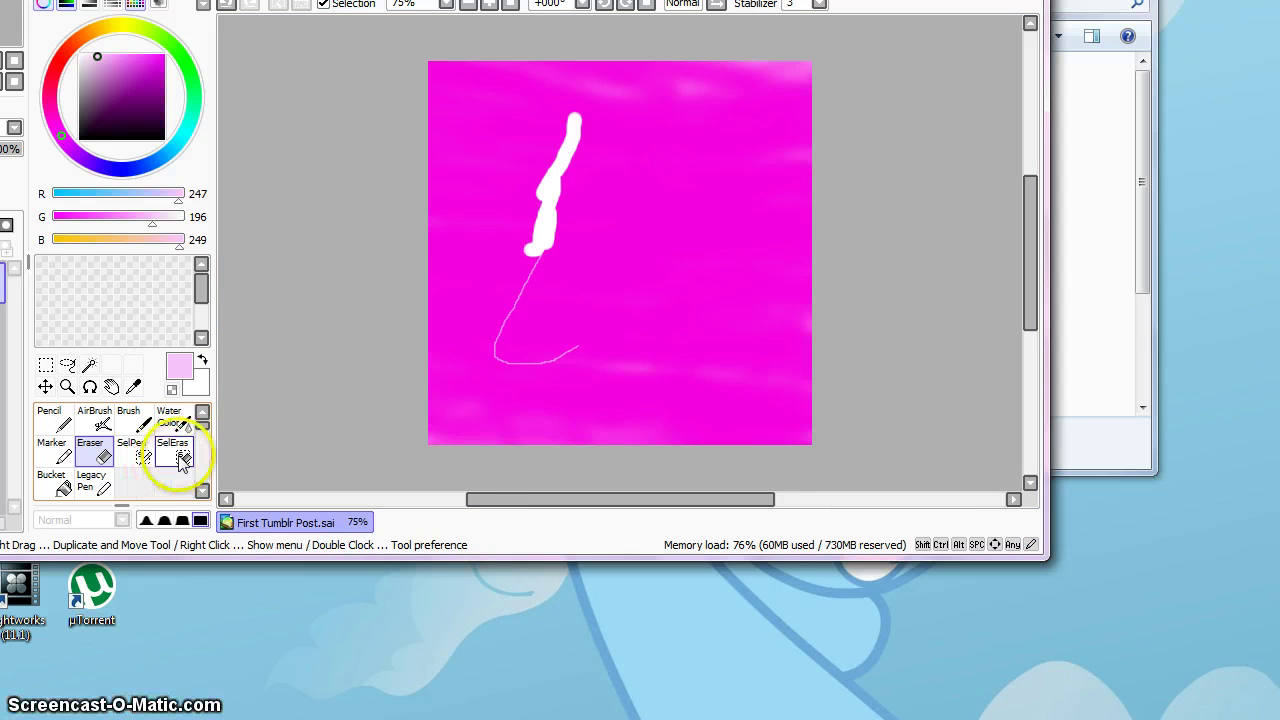
mouse_move(537, 249)
mouse_down()
mouse_move(511, 303)
mouse_move(535, 243)
mouse_move(482, 337)
mouse_move(493, 355)
mouse_move(516, 318)
mouse_move(476, 353)
mouse_move(513, 326)
mouse_move(489, 362)
mouse_move(542, 361)
mouse_up()
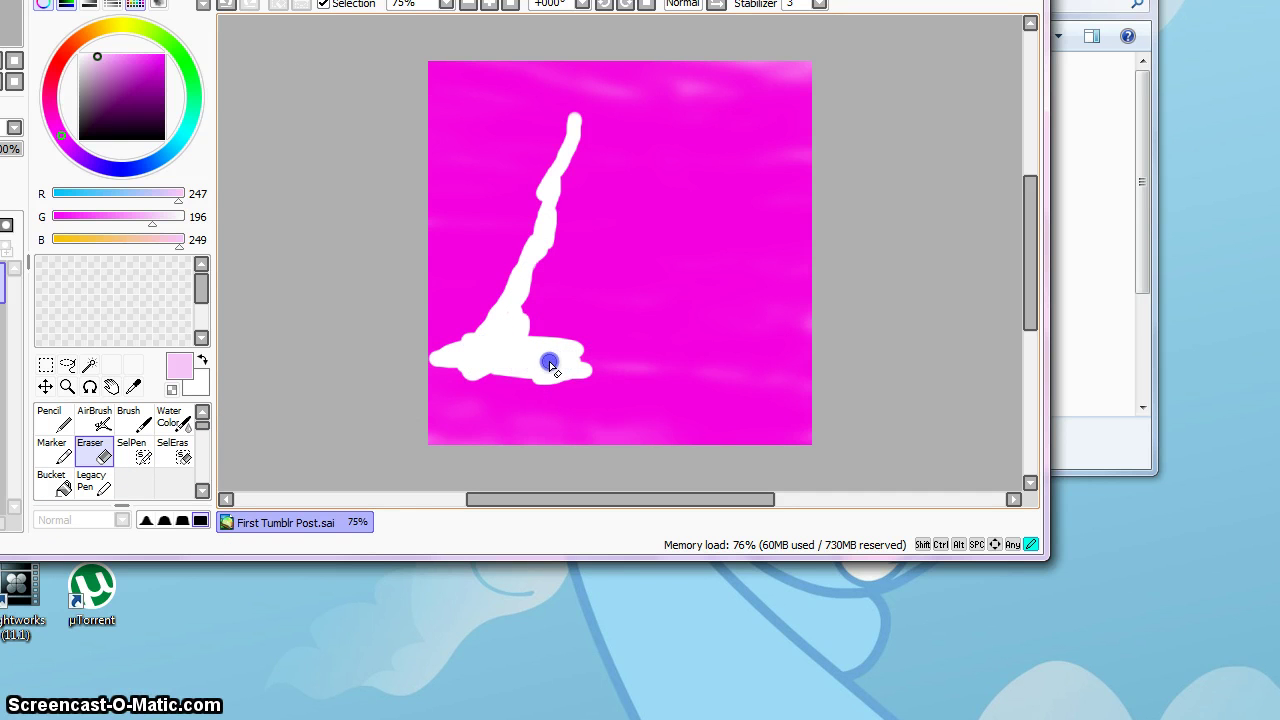
Step: Set the colour to light orchid pink (R 232, G 122, B 237) and airbrush it over the whole canvas, covering the erased marks and magenta streaks
click(95, 420)
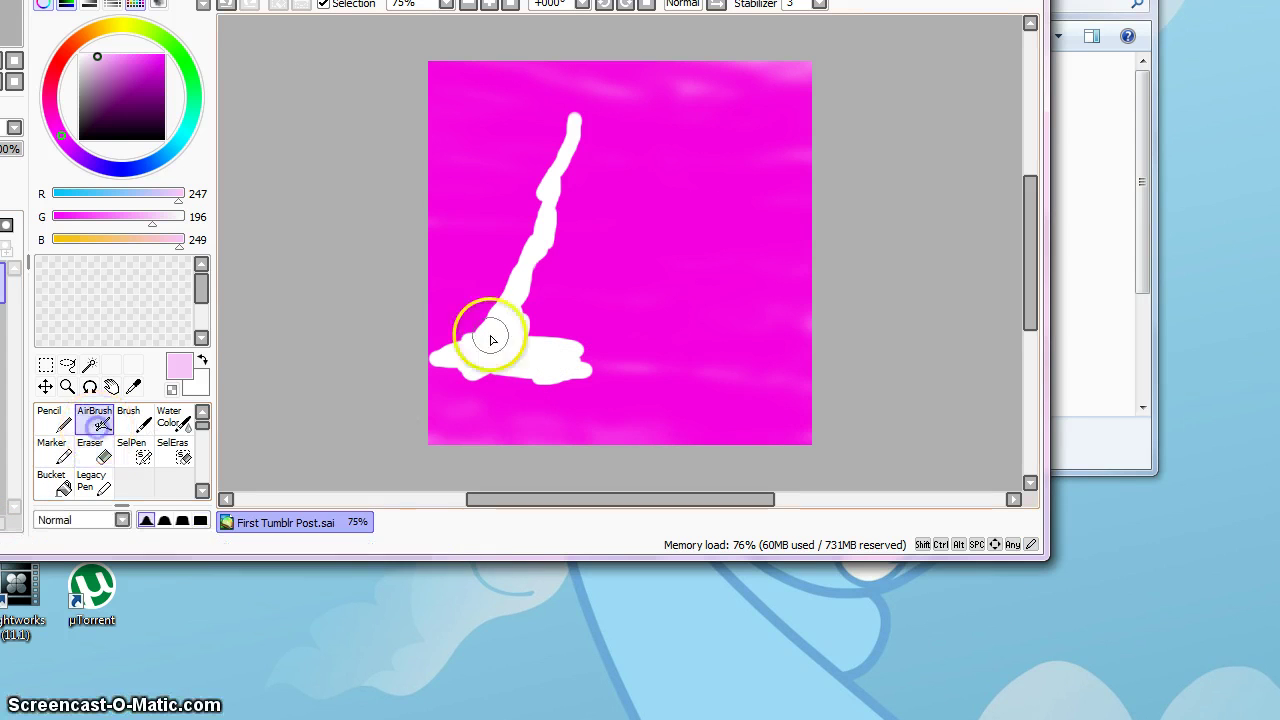
mouse_move(490, 336)
mouse_down()
mouse_move(546, 308)
mouse_move(456, 376)
mouse_move(519, 326)
mouse_up()
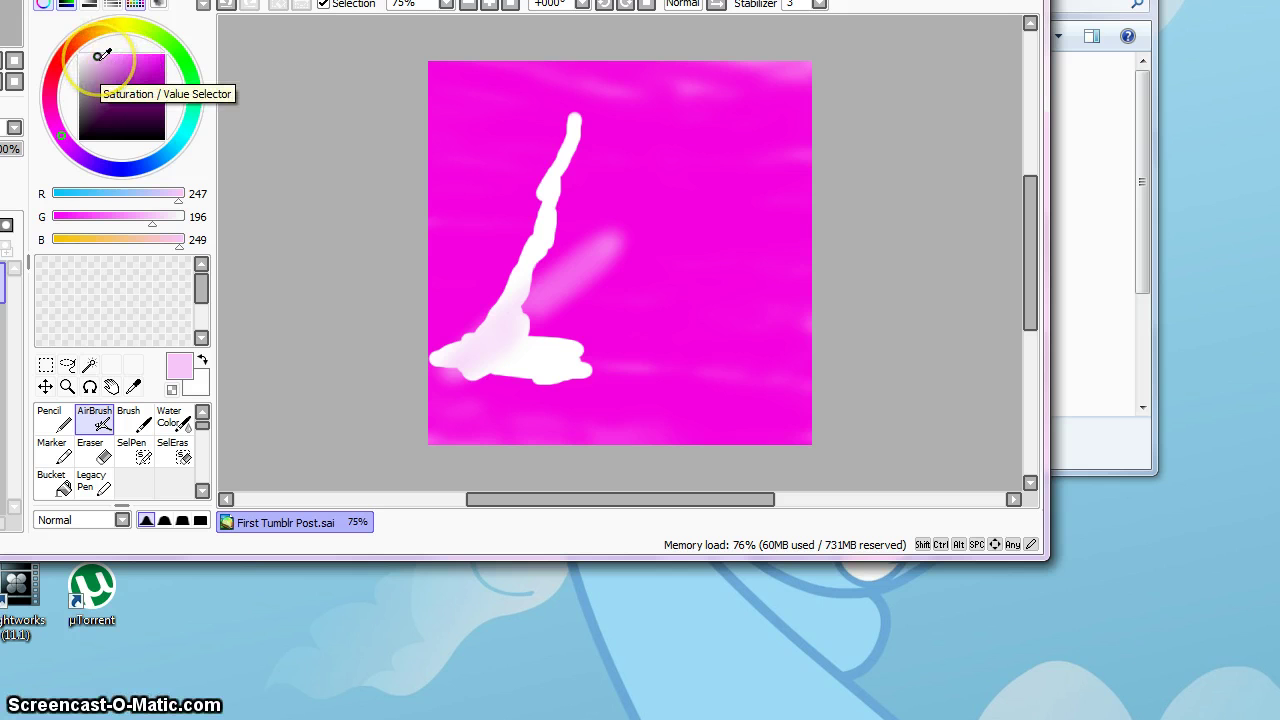
drag(98, 56, 120, 58)
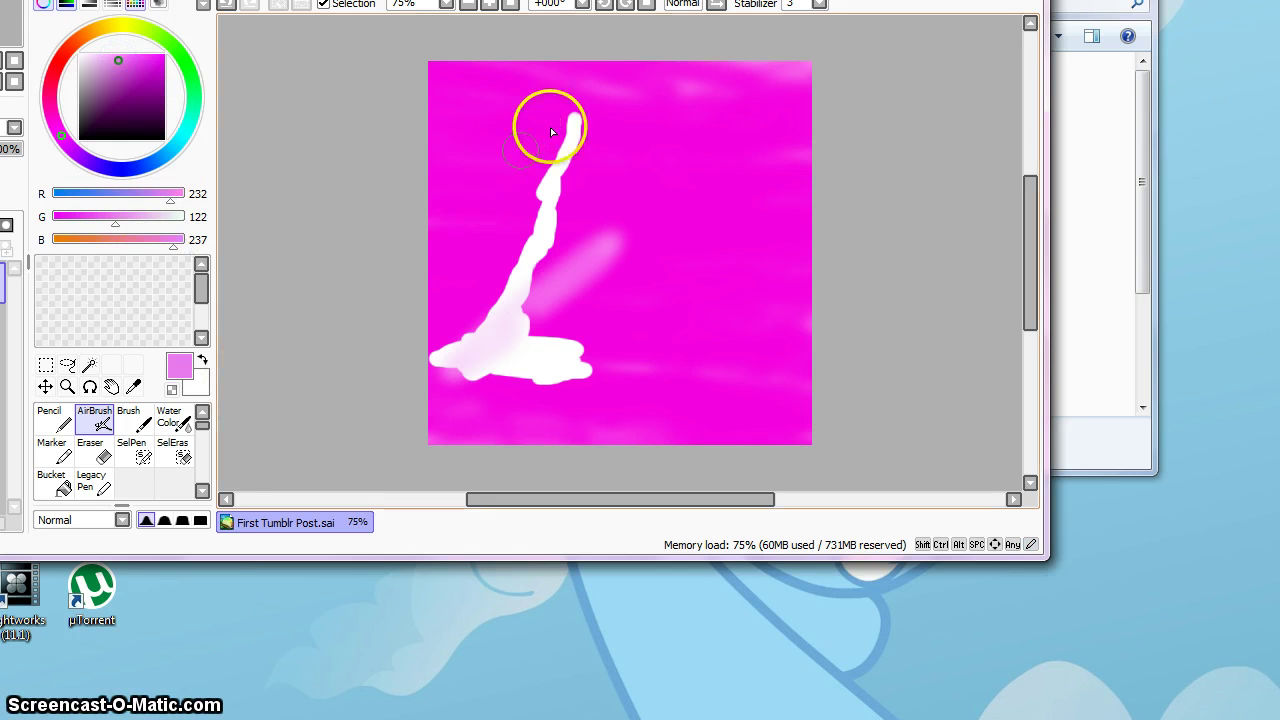
drag(430, 262, 812, 138)
mouse_move(490, 100)
mouse_down()
mouse_move(812, 72)
mouse_move(517, 194)
mouse_move(439, 173)
mouse_move(499, 96)
mouse_move(390, 148)
mouse_move(474, 77)
mouse_move(297, 194)
mouse_move(517, 166)
mouse_move(470, 230)
mouse_move(486, 303)
mouse_move(806, 249)
mouse_move(694, 289)
mouse_move(657, 420)
mouse_move(963, 20)
mouse_move(556, 451)
mouse_move(529, 560)
mouse_move(317, 645)
mouse_up()
mouse_move(574, 434)
mouse_down()
mouse_move(774, 197)
mouse_move(700, 191)
mouse_move(421, 393)
mouse_move(517, 417)
mouse_move(434, 380)
mouse_move(437, 417)
mouse_move(590, 139)
mouse_move(513, 266)
mouse_move(546, 205)
mouse_up()
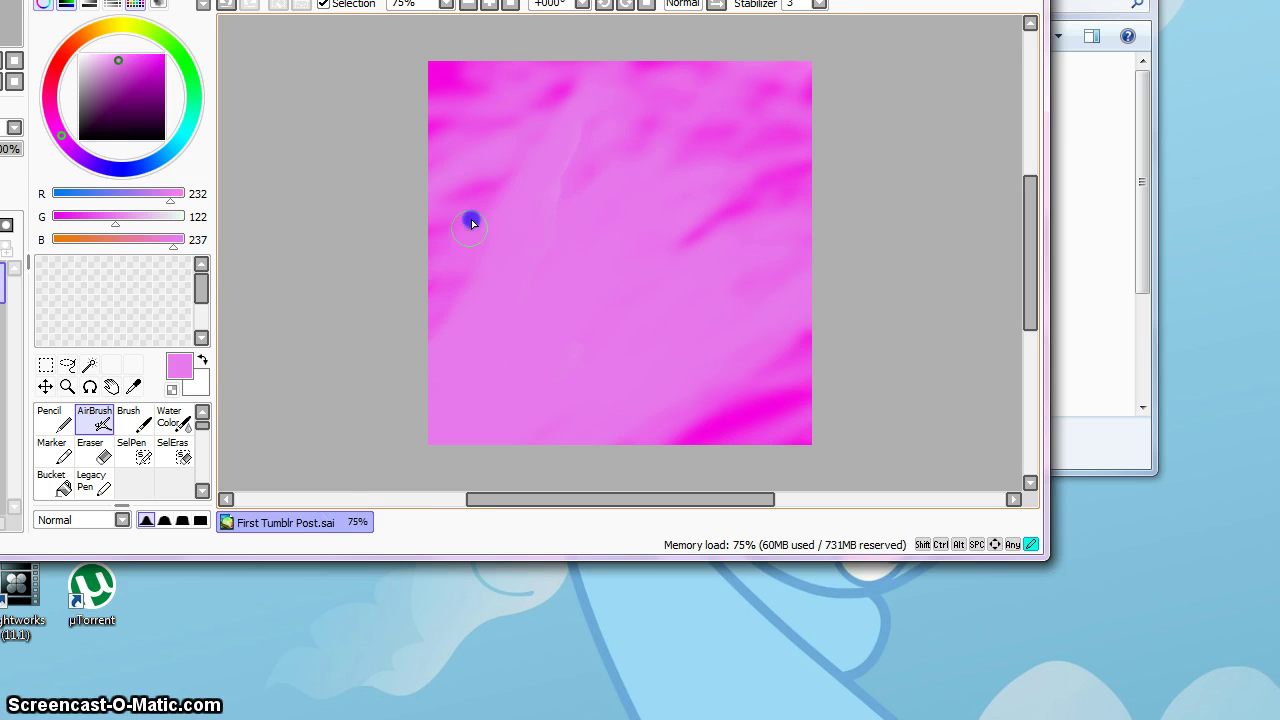
drag(628, 120, 188, 441)
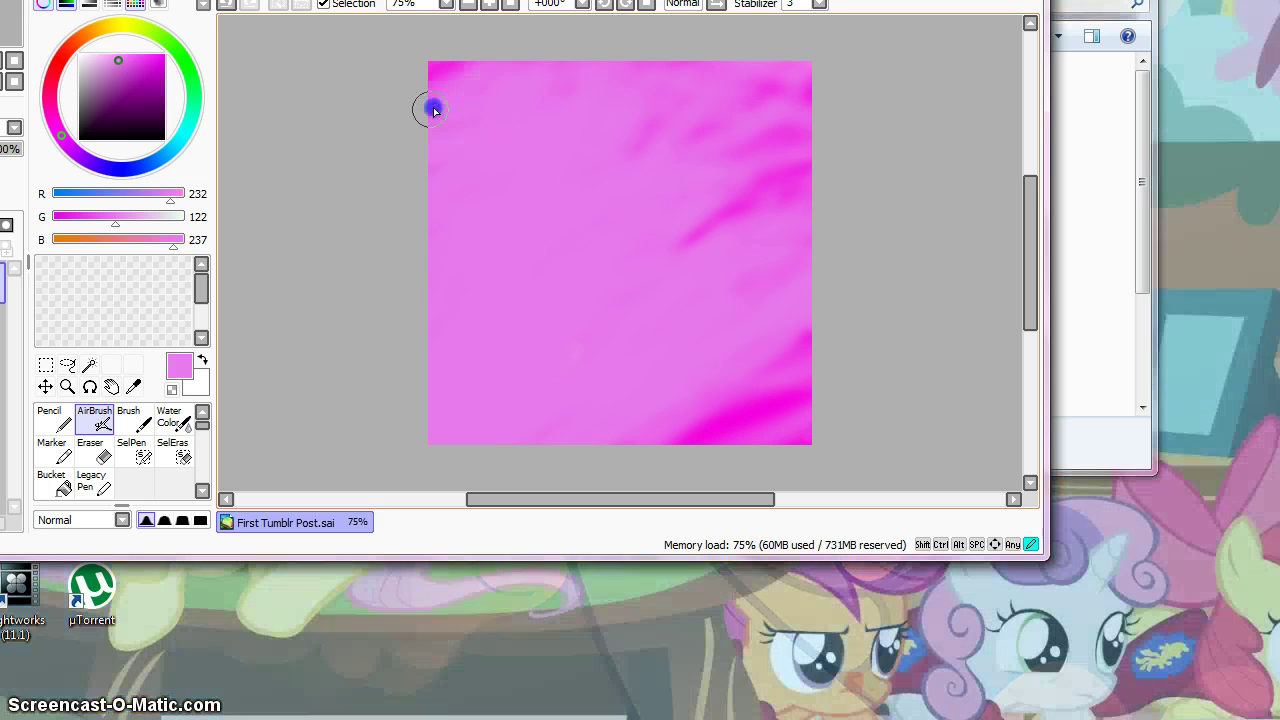
click(508, 150)
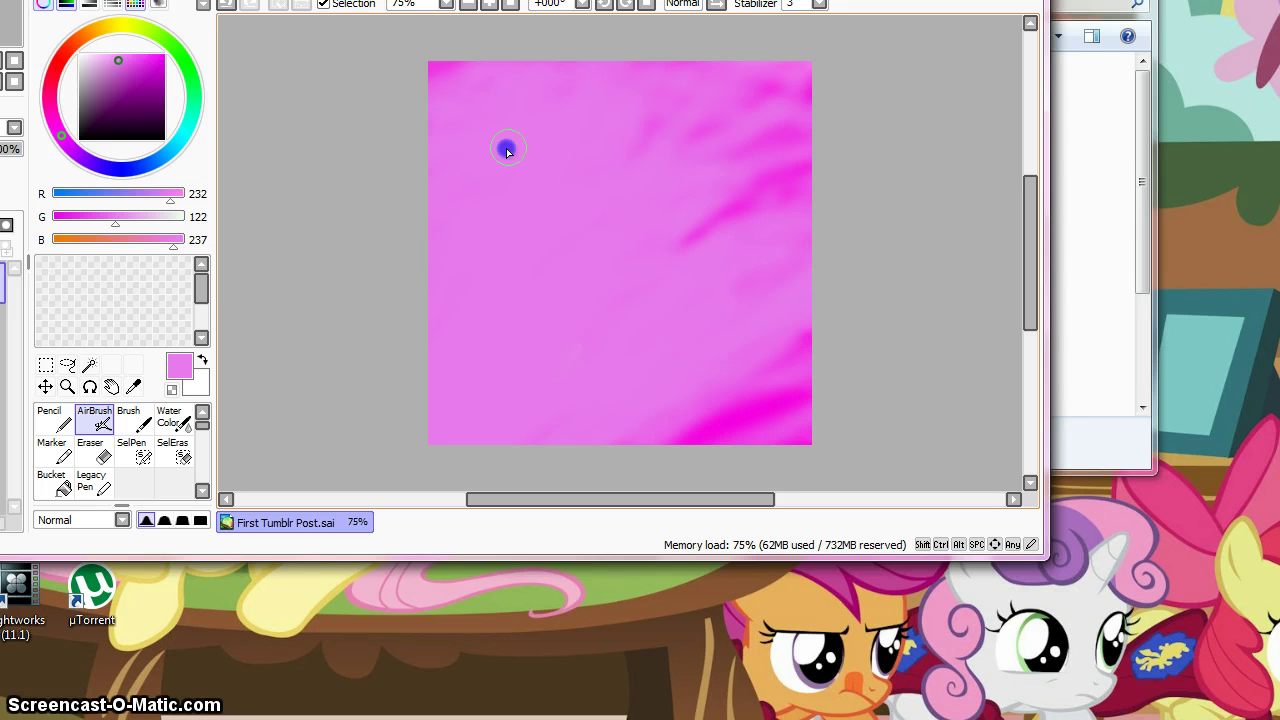
mouse_move(508, 150)
mouse_down()
mouse_move(478, 63)
mouse_move(441, 110)
mouse_move(387, 3)
mouse_move(470, 137)
mouse_move(428, 144)
mouse_move(435, 68)
mouse_move(421, 125)
mouse_up()
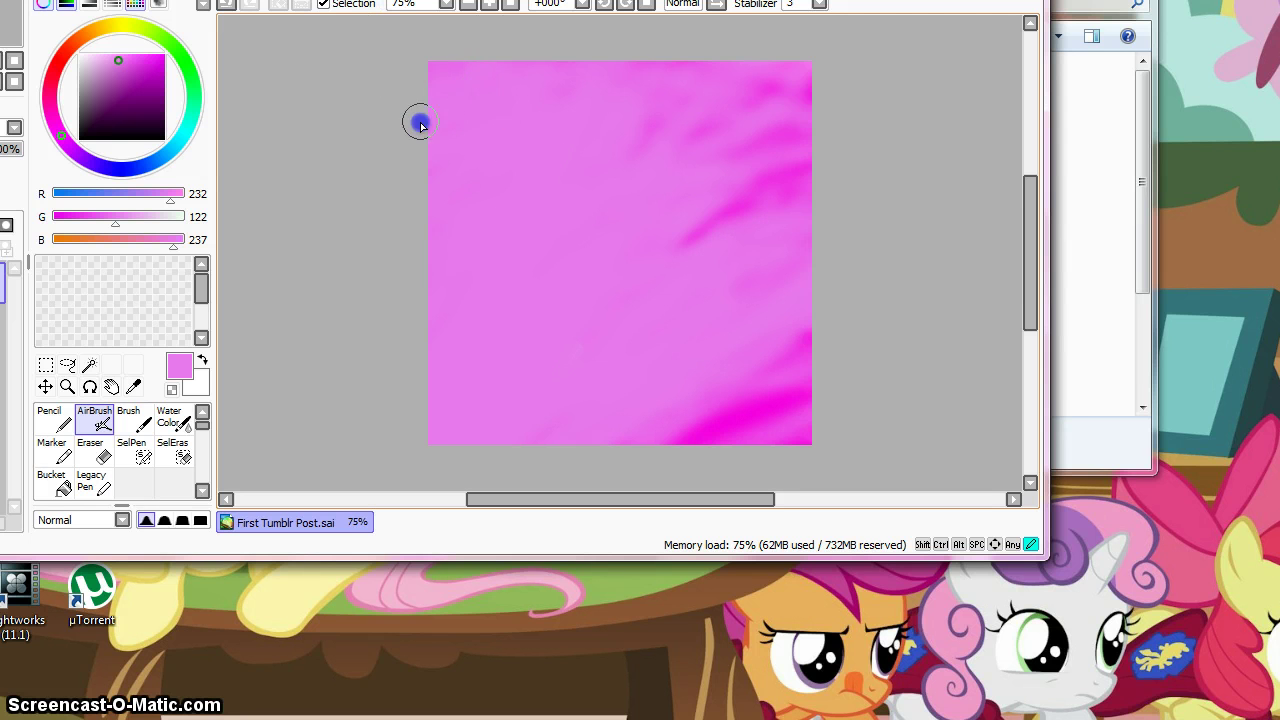
drag(380, 196, 698, 195)
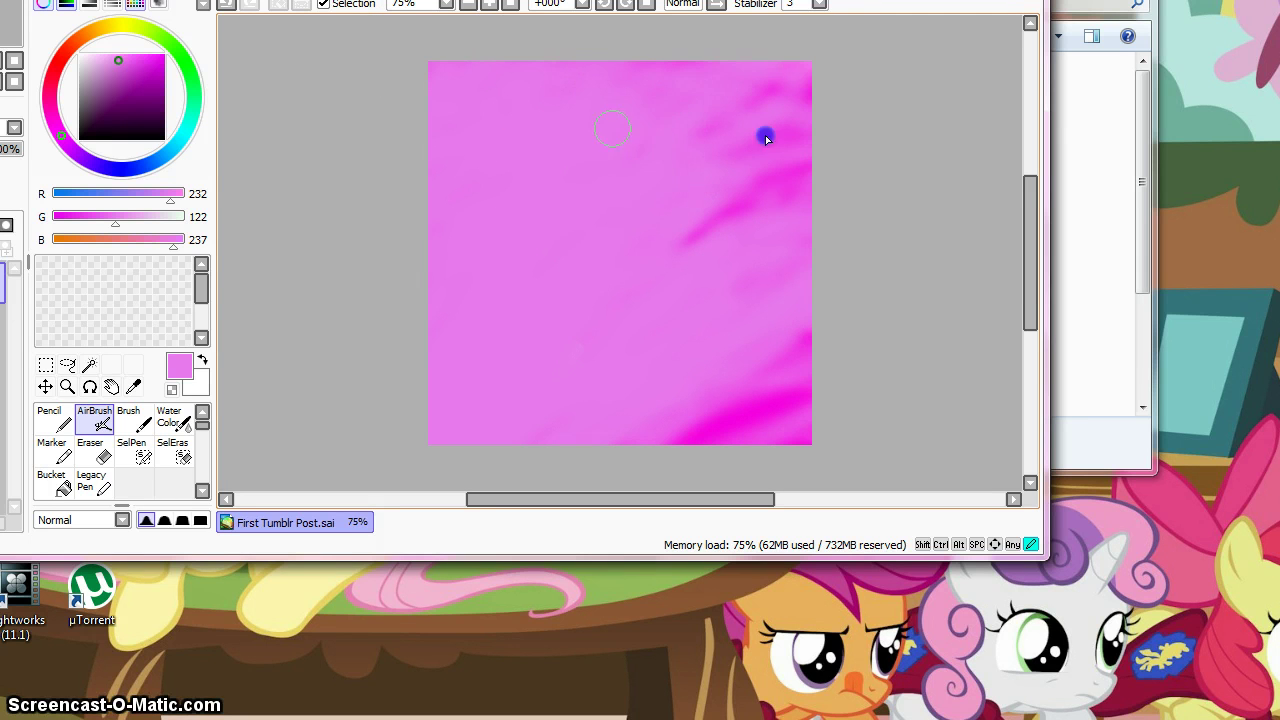
drag(765, 138, 911, 188)
drag(784, 199, 766, 179)
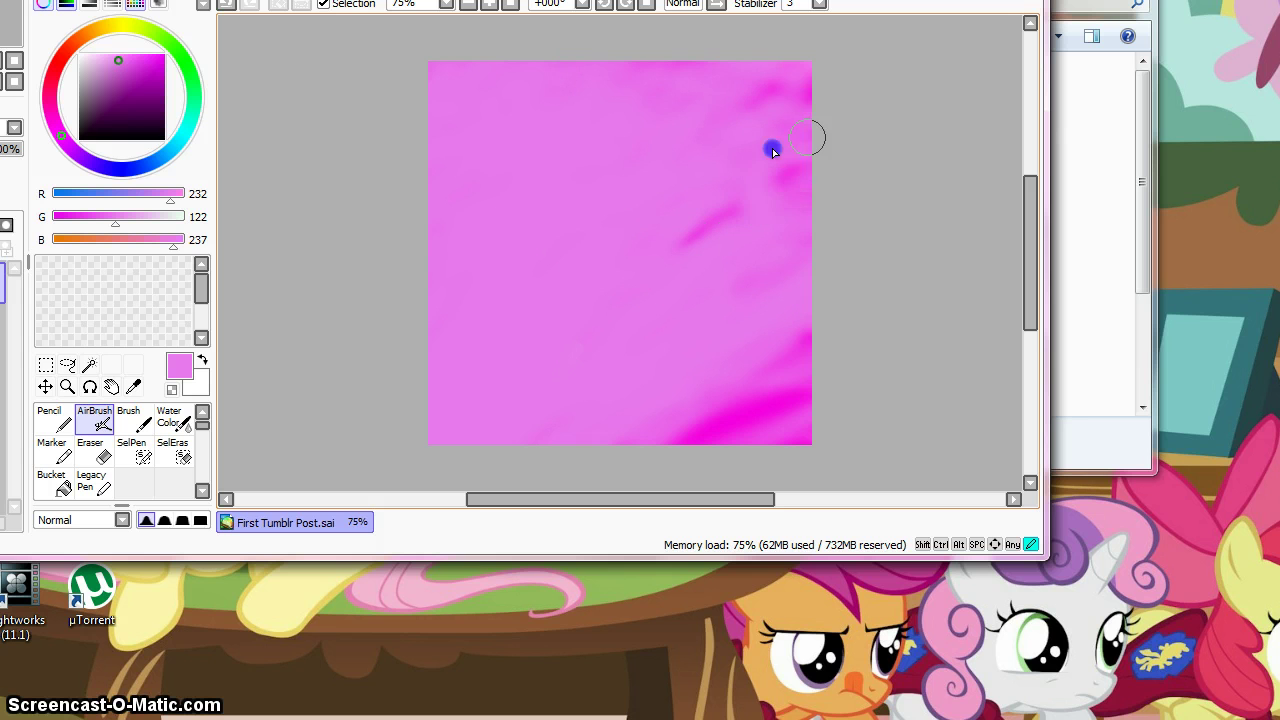
drag(781, 102, 772, 251)
mouse_move(822, 14)
mouse_down()
mouse_move(749, 128)
mouse_move(795, 36)
mouse_up()
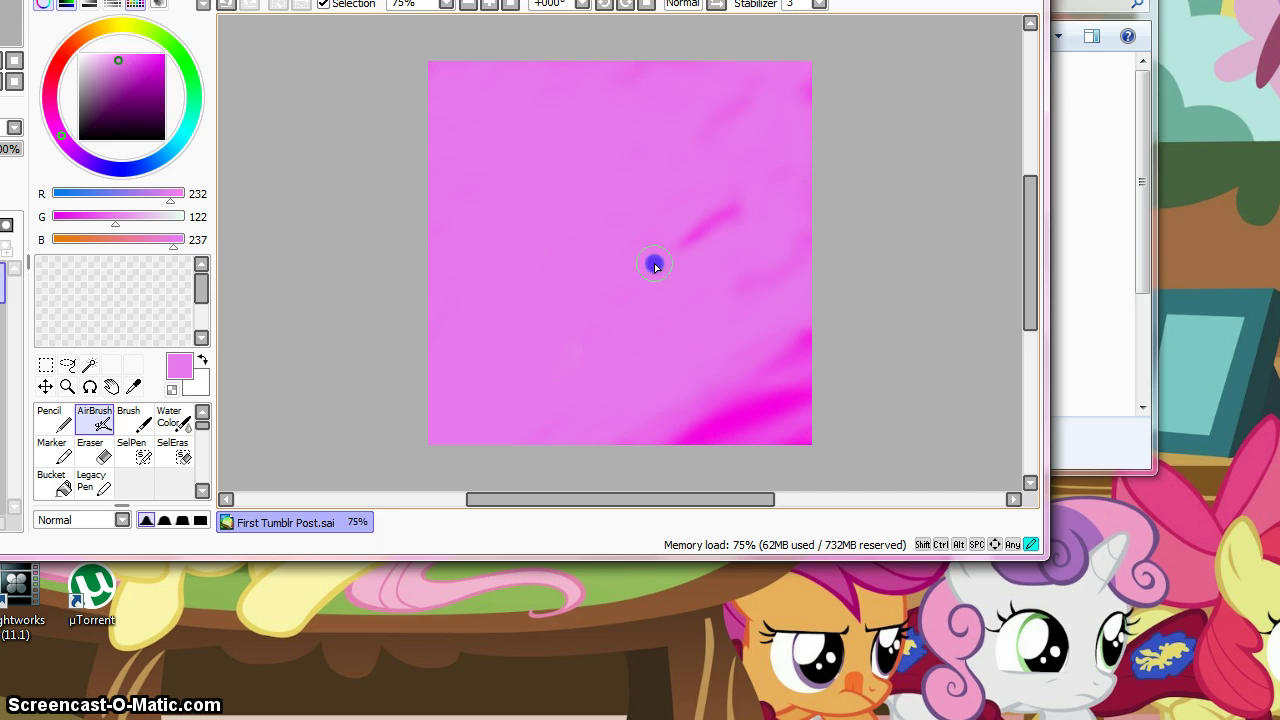
drag(515, 317, 646, 343)
mouse_move(496, 232)
mouse_down()
mouse_move(540, 214)
mouse_move(613, 240)
mouse_move(792, 143)
mouse_move(697, 229)
mouse_up()
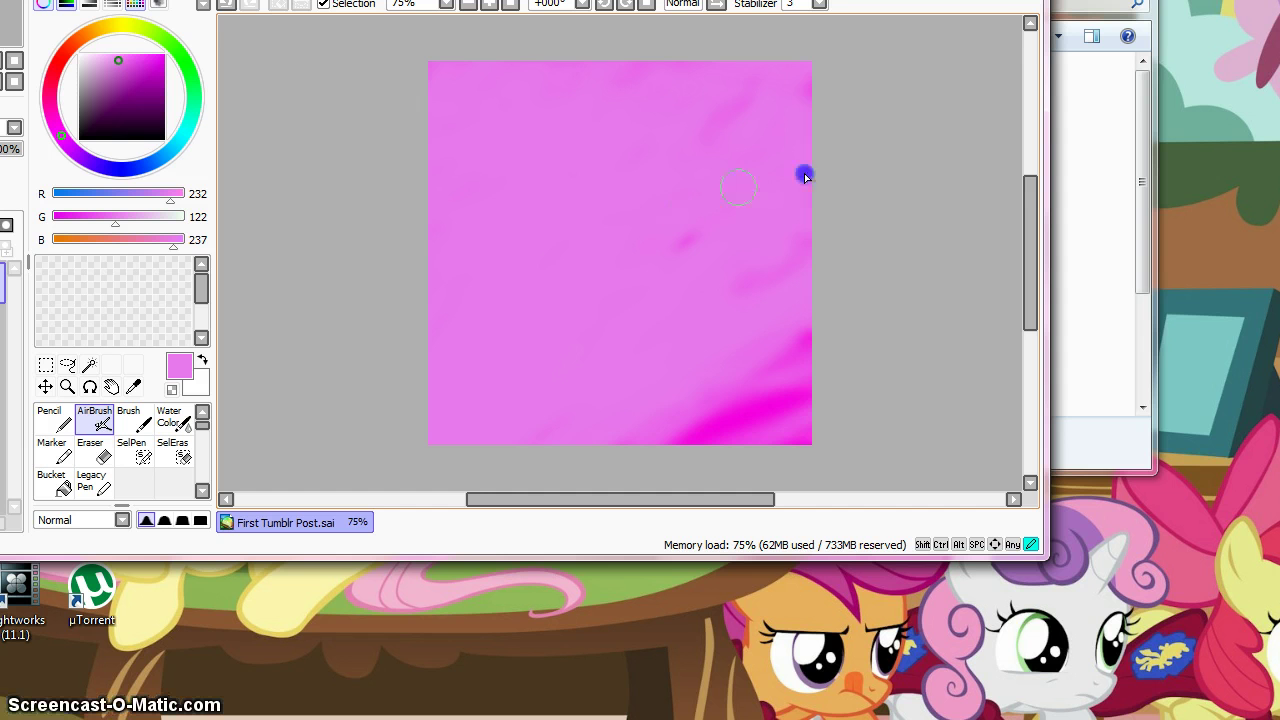
mouse_move(614, 397)
mouse_down()
mouse_move(770, 414)
mouse_move(693, 456)
mouse_move(591, 480)
mouse_move(582, 475)
mouse_move(764, 396)
mouse_move(667, 441)
mouse_move(797, 368)
mouse_move(780, 365)
mouse_move(775, 421)
mouse_move(788, 288)
mouse_up()
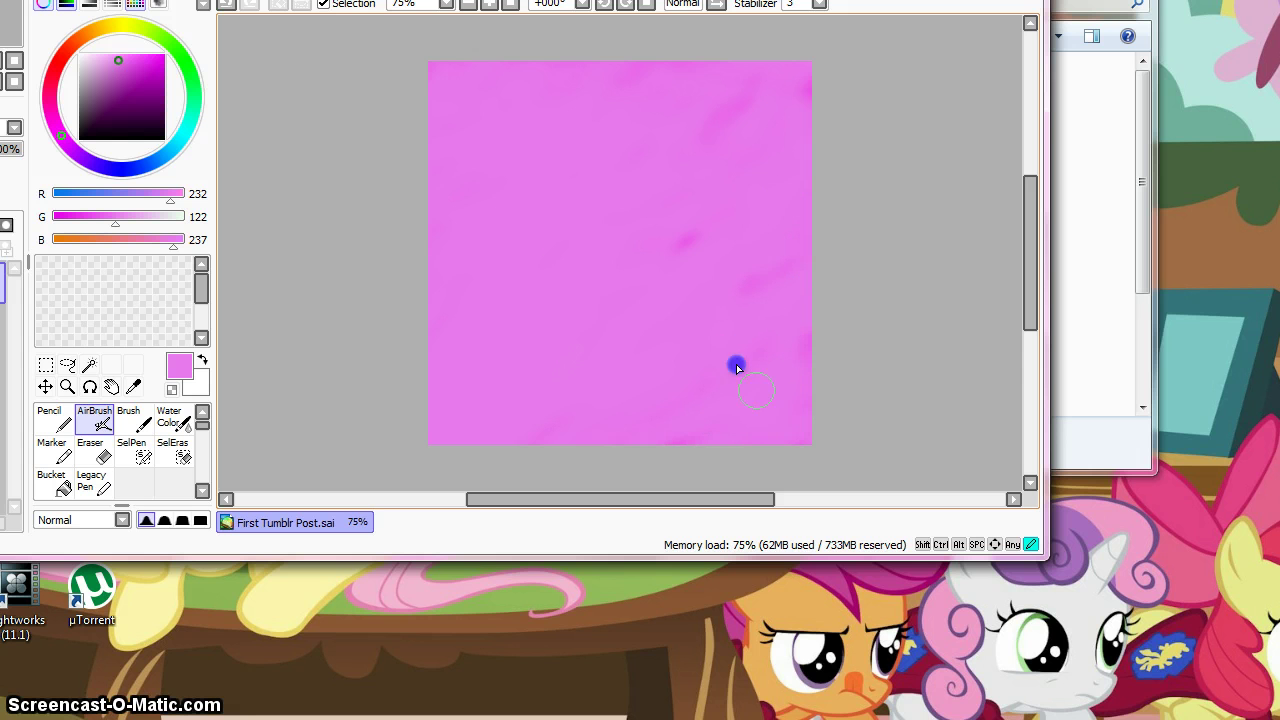
mouse_move(597, 345)
mouse_down()
mouse_move(707, 290)
mouse_move(695, 334)
mouse_move(819, 278)
mouse_move(755, 220)
mouse_up()
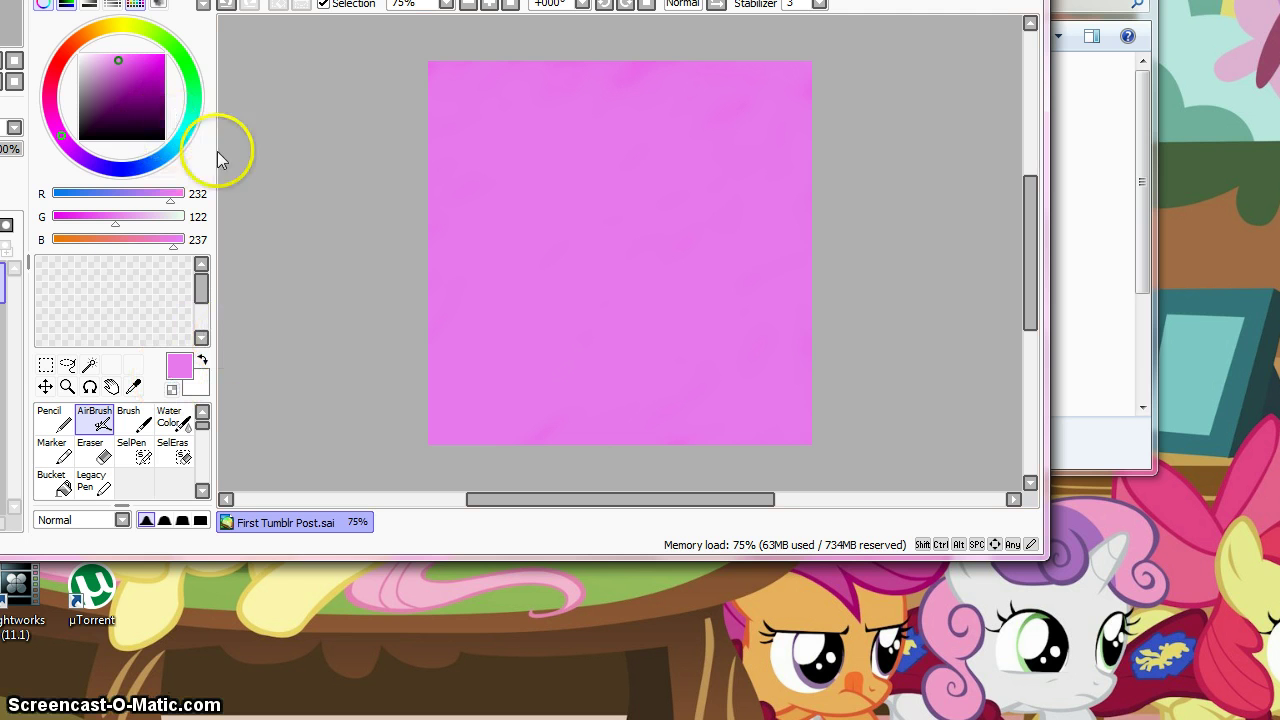
Step: Set the colour to pale yellow (R 236, G 237, B 122) and draw a short thin line in the canvas's lower middle with the Legacy Pen
click(142, 428)
click(122, 27)
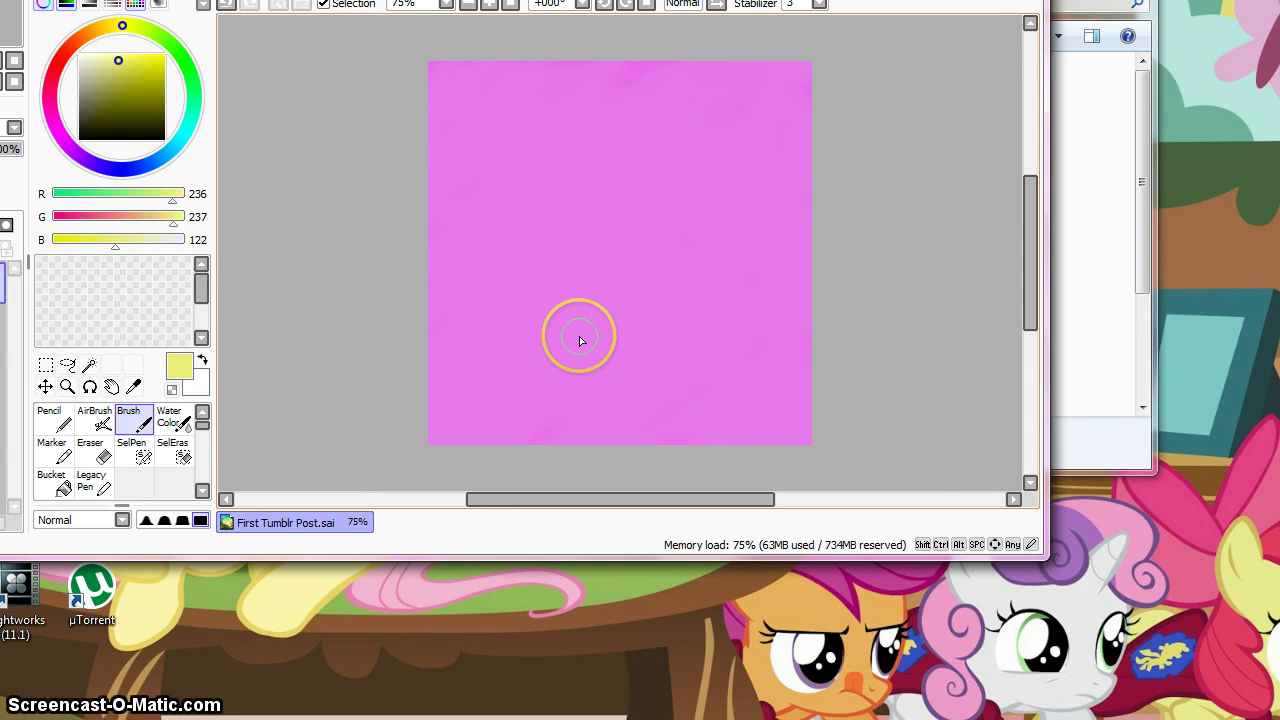
click(55, 450)
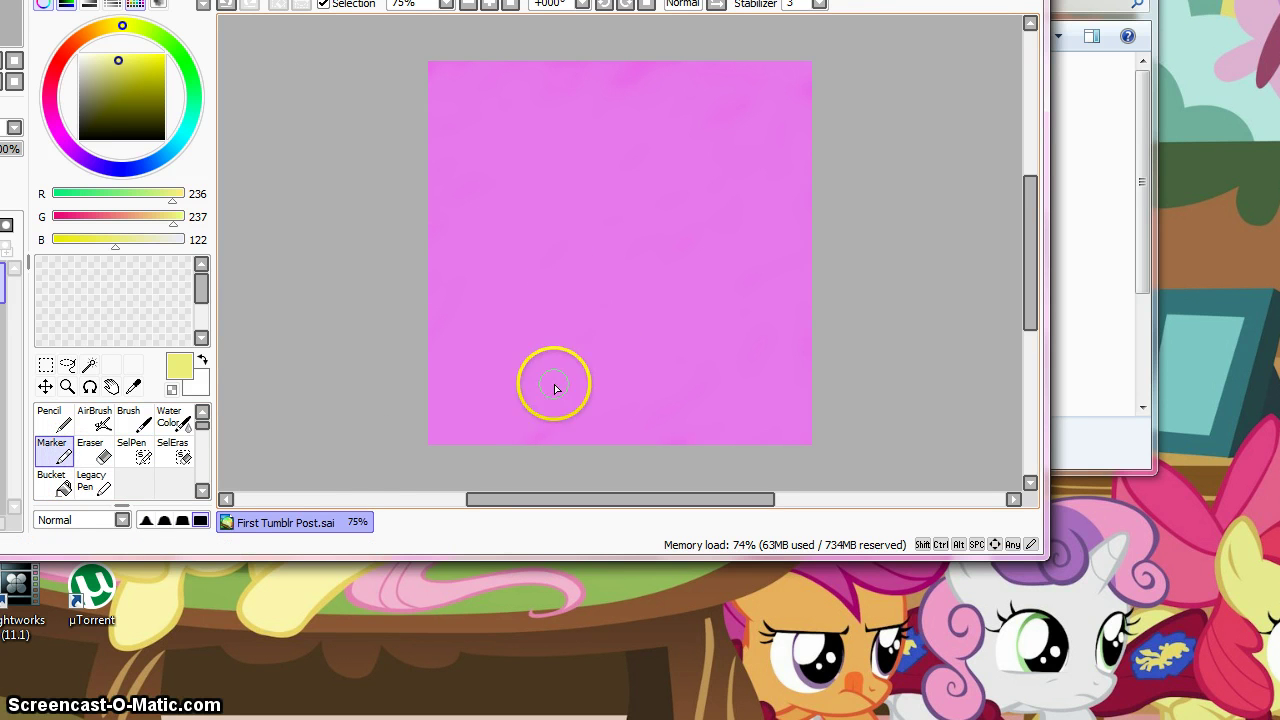
click(94, 482)
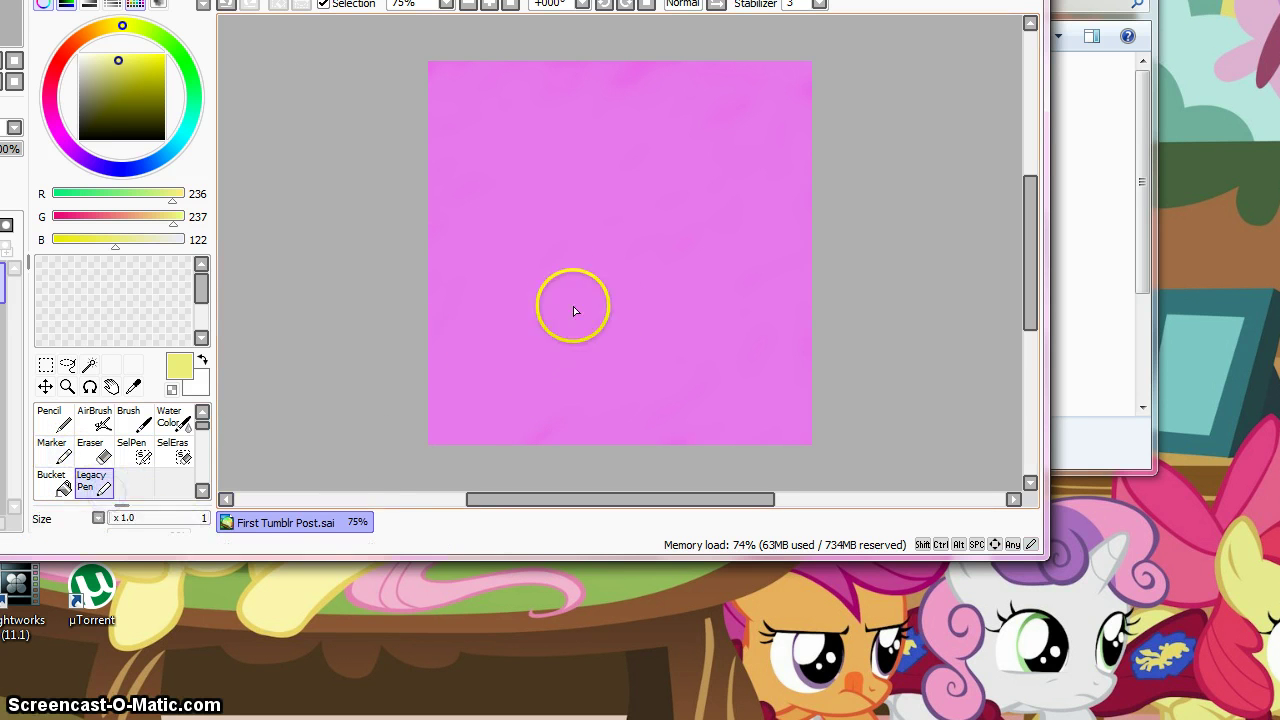
drag(604, 307, 589, 365)
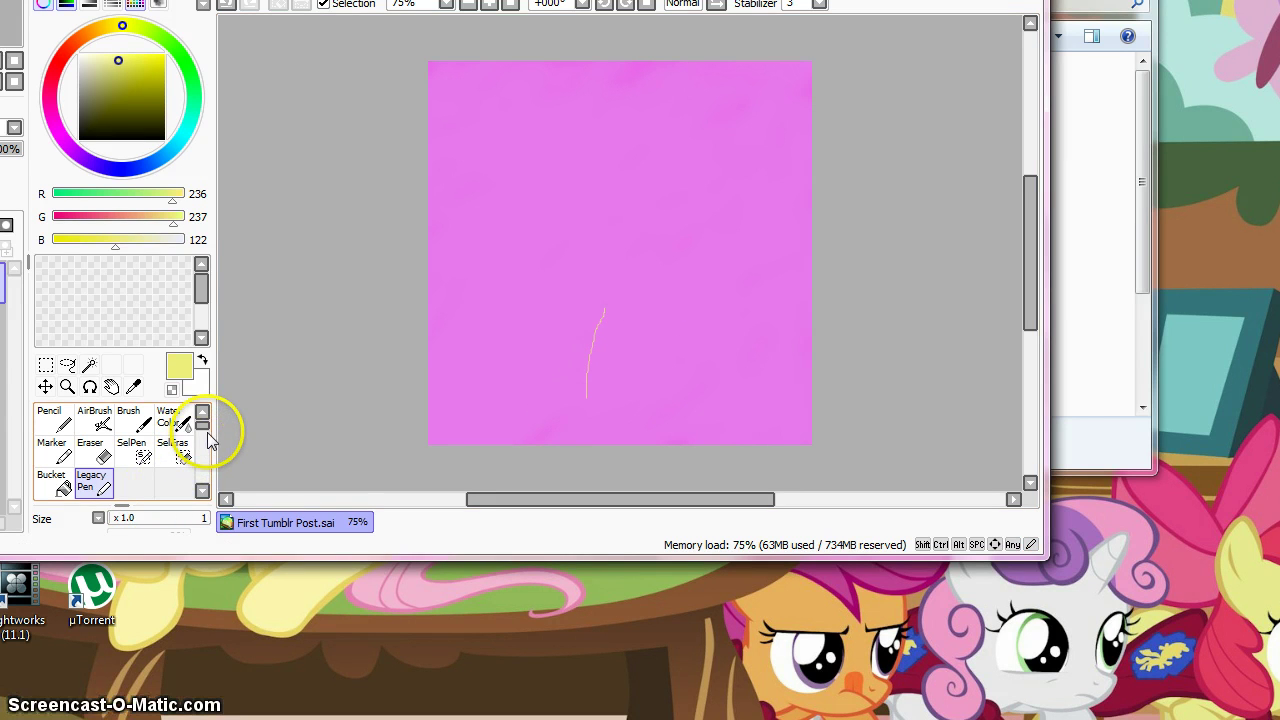
Step: Paint a short thick Marker stroke in pale yellow over the thin line and erase a small dot at its upper end
mouse_move(207, 432)
mouse_down()
mouse_move(207, 453)
mouse_move(206, 420)
mouse_move(207, 448)
mouse_up()
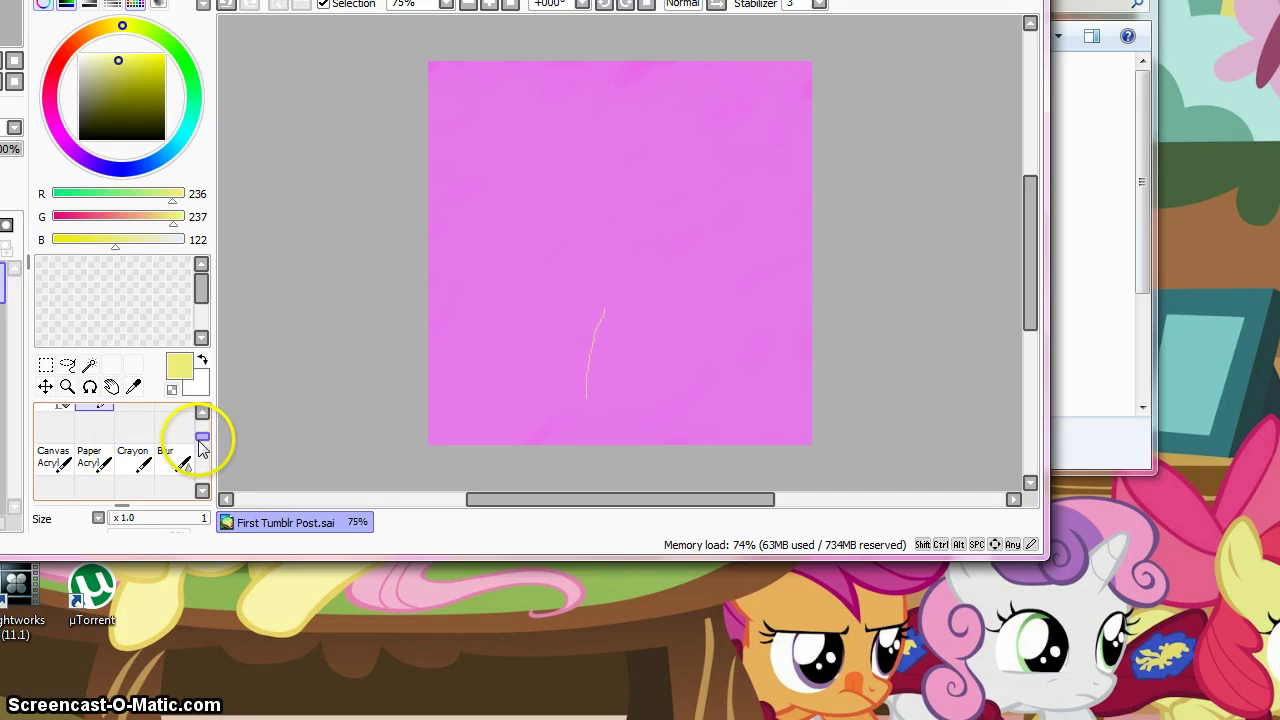
drag(198, 436, 202, 424)
click(62, 455)
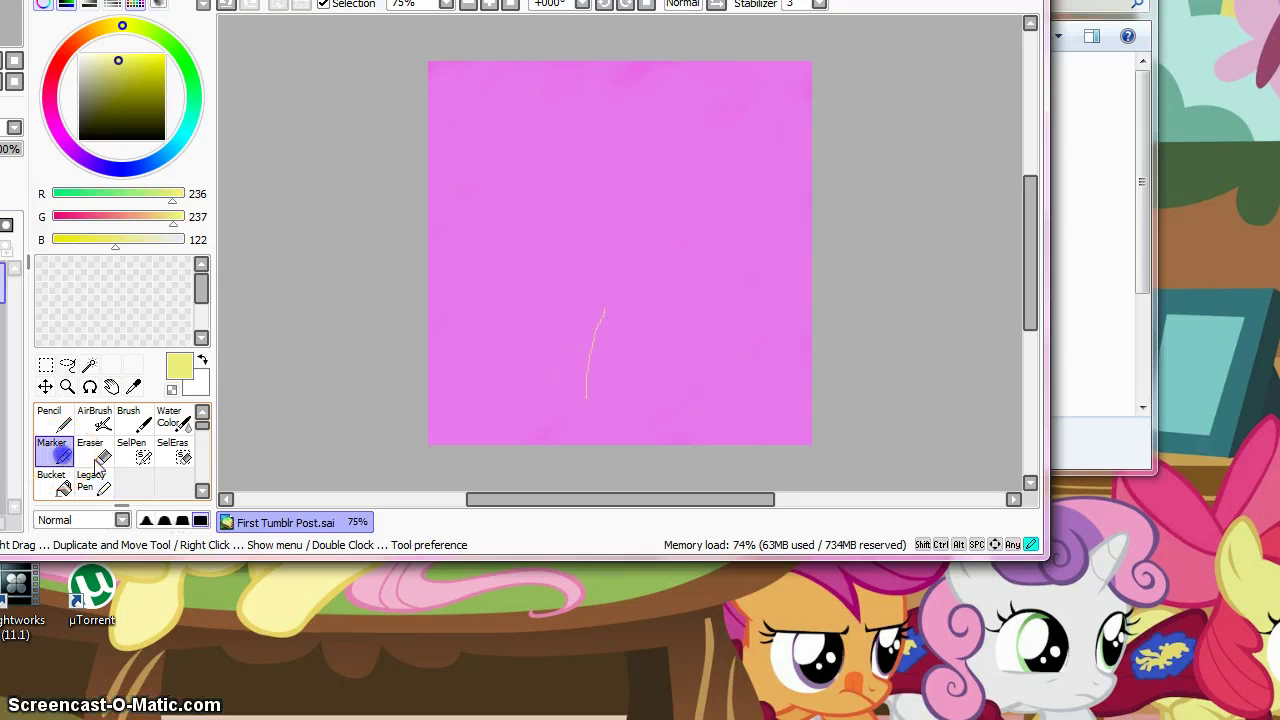
drag(587, 316, 576, 416)
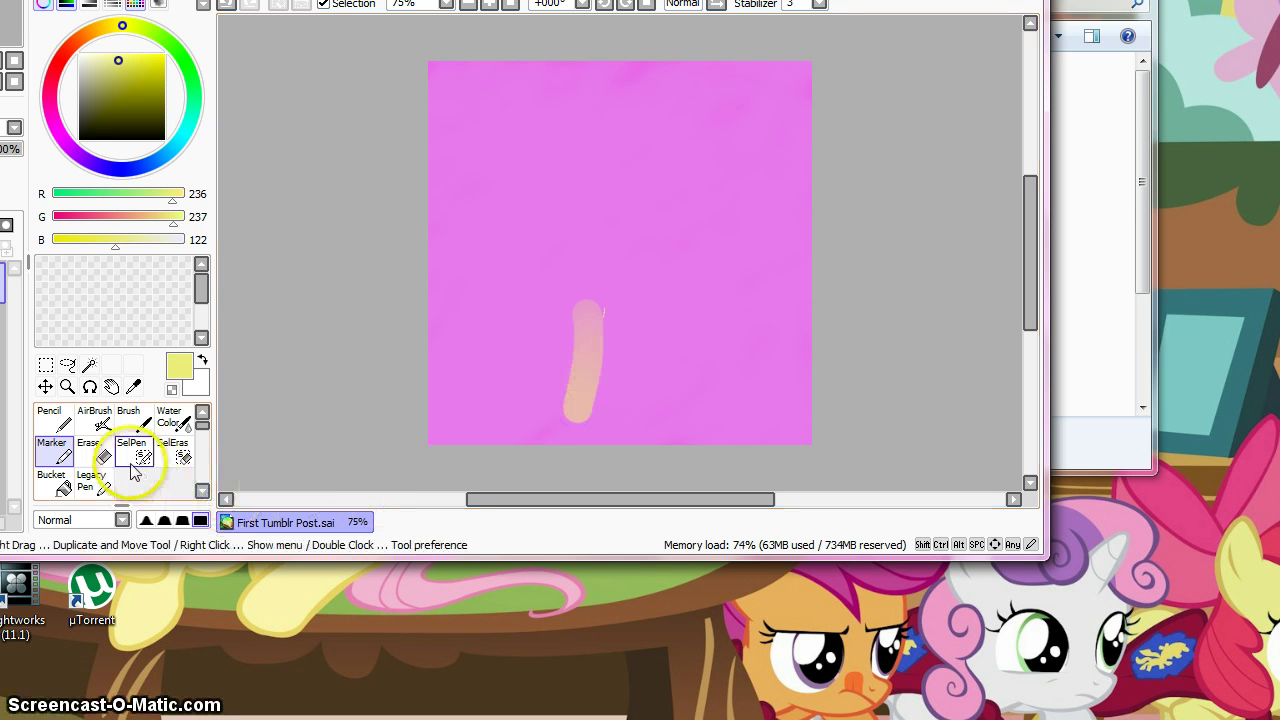
click(92, 451)
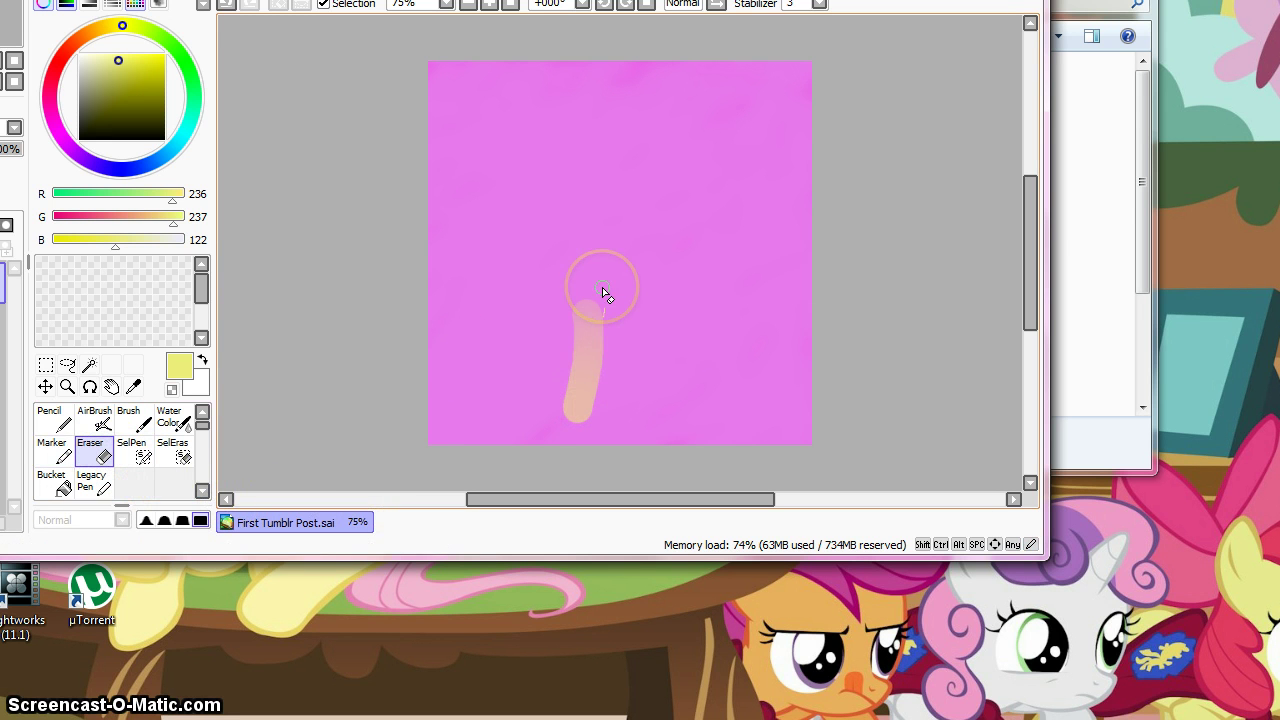
mouse_move(600, 305)
mouse_down()
mouse_move(605, 383)
mouse_move(567, 422)
mouse_up()
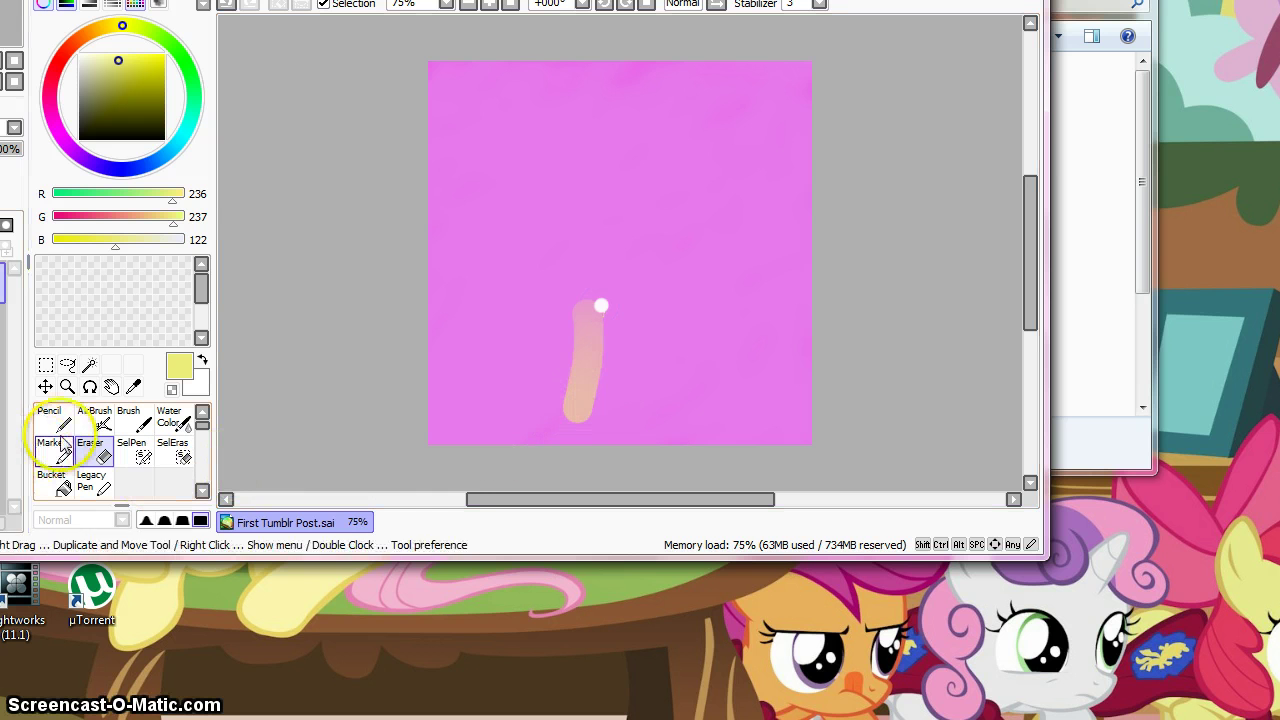
Step: Draw a thin vertical pale yellow line just left of the marker stroke with the Legacy Pen
click(52, 420)
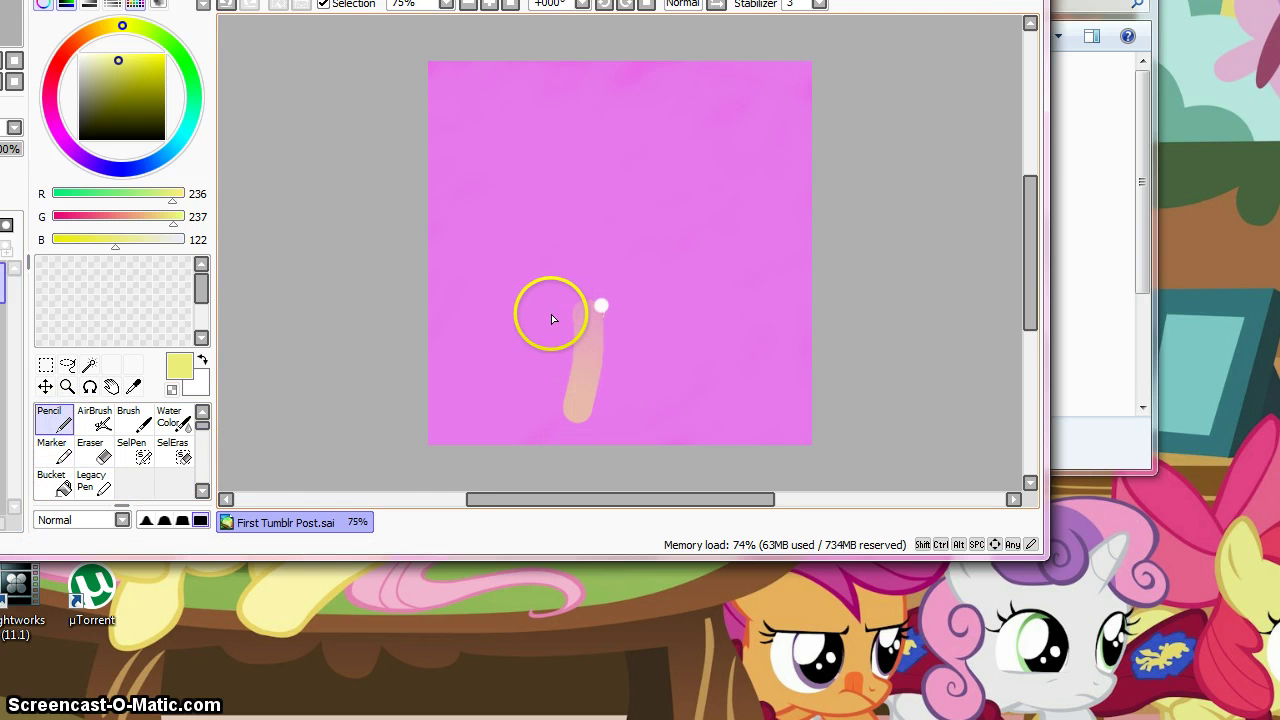
click(60, 455)
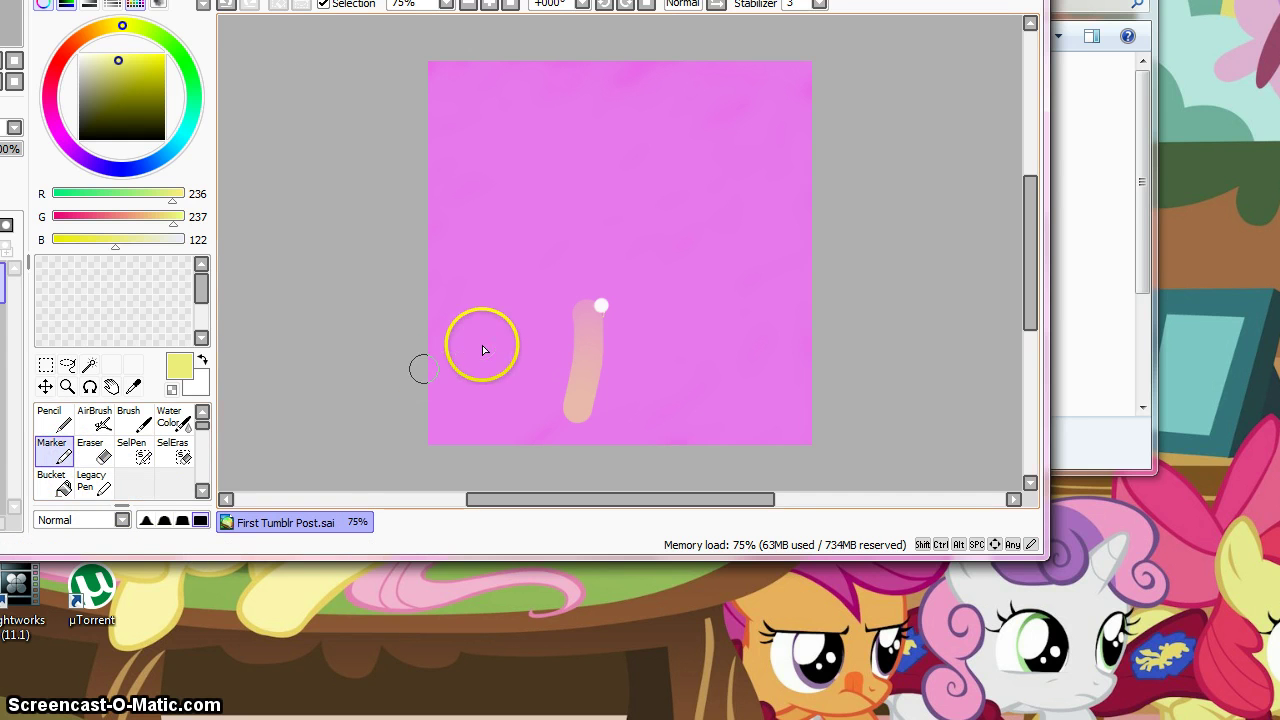
click(52, 420)
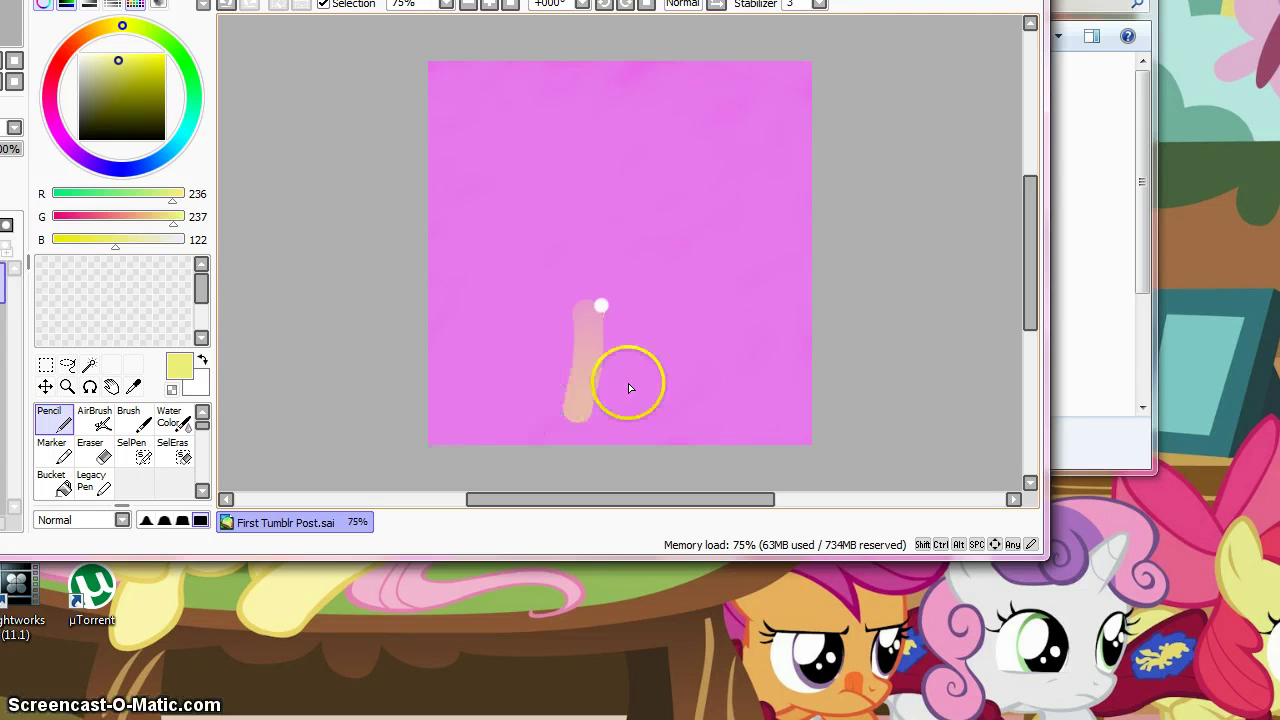
click(92, 482)
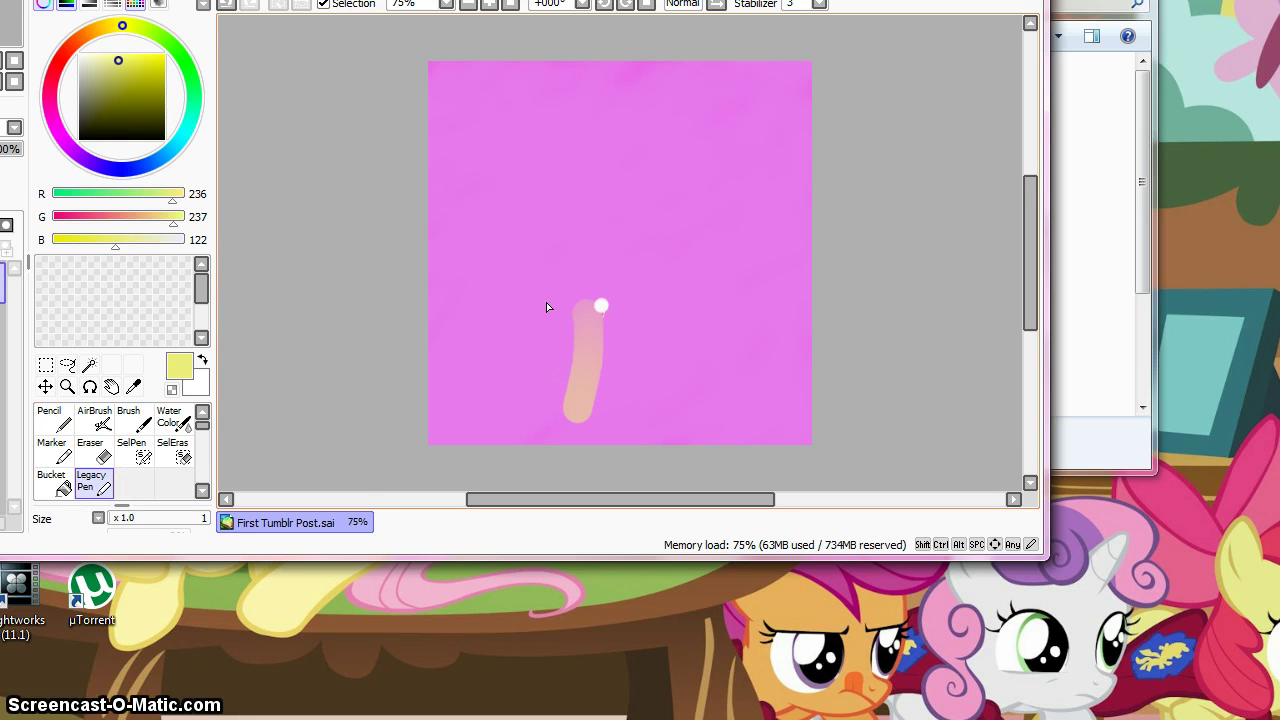
drag(555, 300, 548, 348)
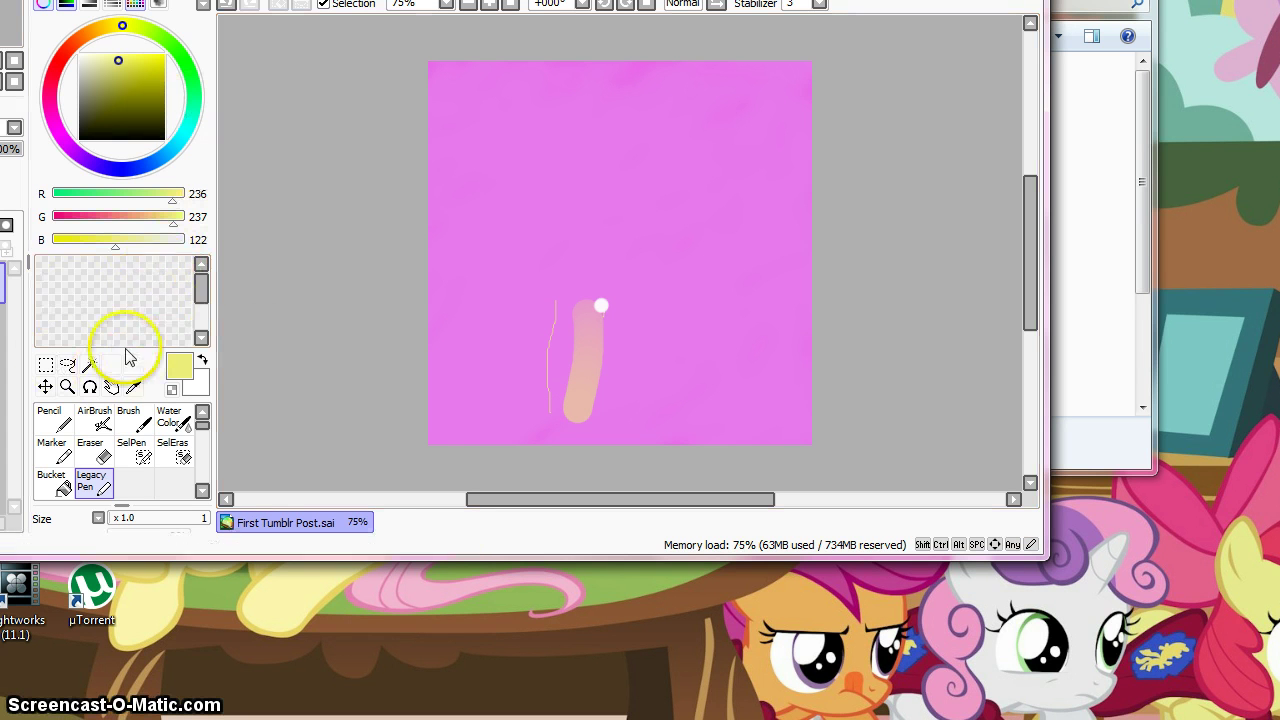
Step: Erase the pink background and all test strokes from the whole canvas with the Eraser
click(97, 456)
mouse_move(788, 426)
mouse_down()
mouse_move(389, 420)
mouse_move(1141, 617)
mouse_up()
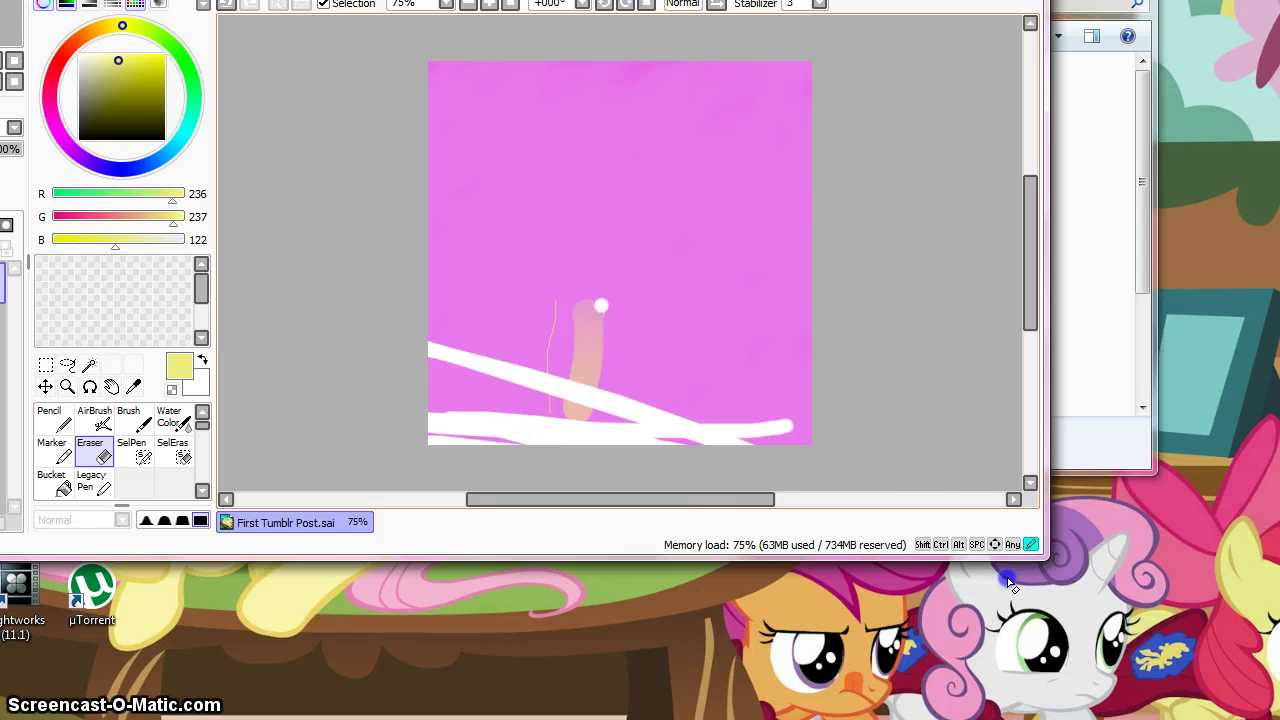
mouse_move(860, 471)
mouse_down()
mouse_move(517, 328)
mouse_move(585, 313)
mouse_move(517, 357)
mouse_up()
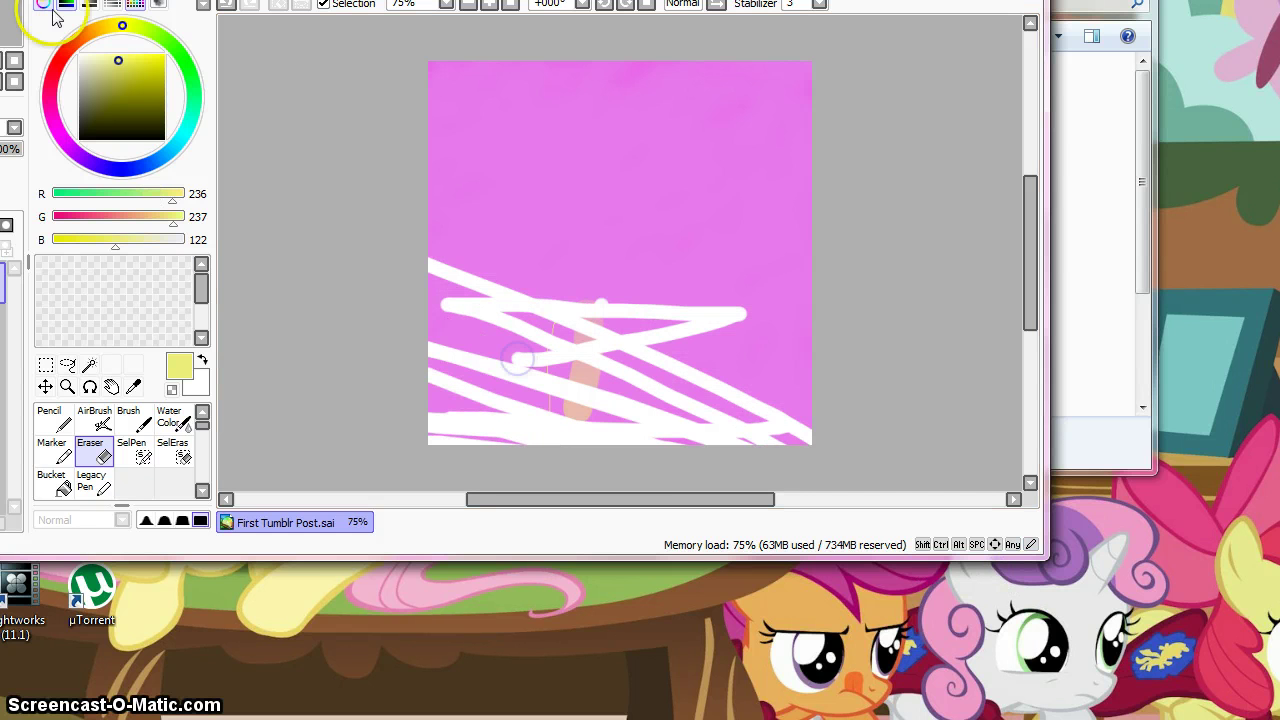
mouse_move(514, 150)
mouse_down()
mouse_move(609, 94)
mouse_move(577, 430)
mouse_move(763, 171)
mouse_move(597, 171)
mouse_move(625, 265)
mouse_move(563, 247)
mouse_up()
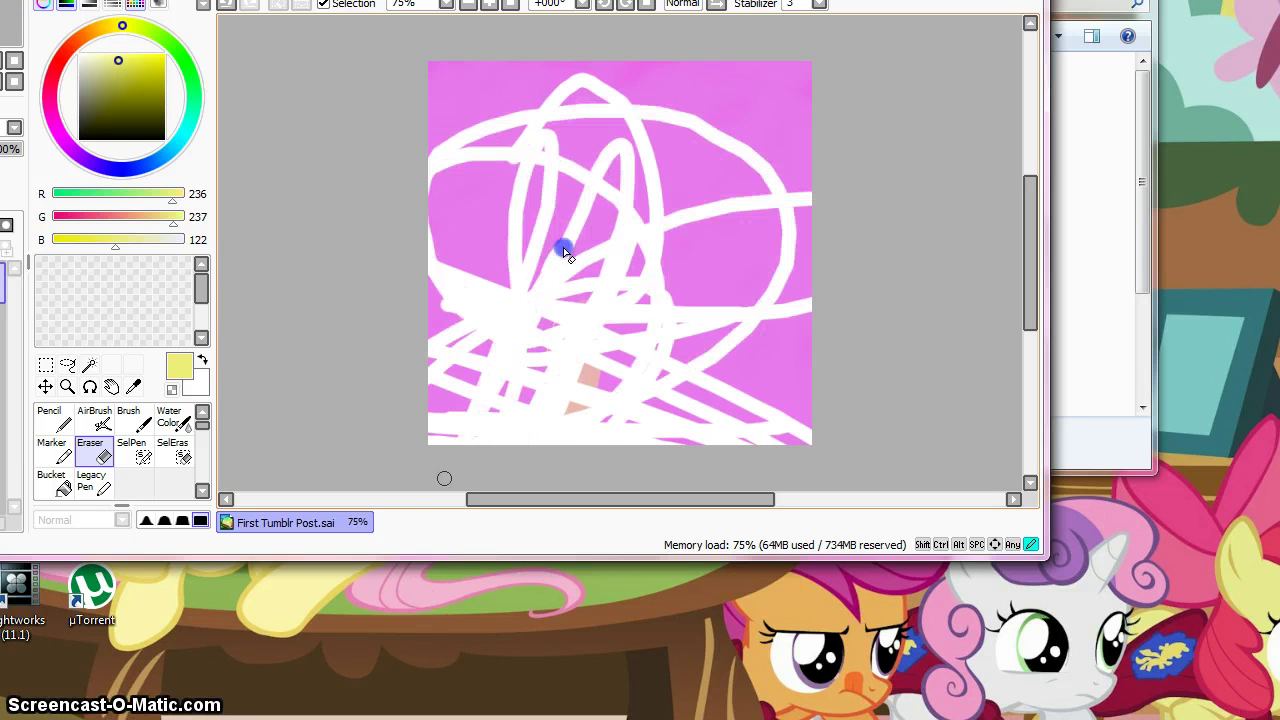
mouse_move(527, 394)
mouse_down()
mouse_move(448, 401)
mouse_move(470, 385)
mouse_move(441, 331)
mouse_move(519, 326)
mouse_move(463, 394)
mouse_move(557, 354)
mouse_move(651, 371)
mouse_move(669, 305)
mouse_move(1212, 335)
mouse_move(1279, 300)
mouse_move(497, 563)
mouse_move(529, 621)
mouse_move(812, 371)
mouse_move(203, 331)
mouse_move(829, 300)
mouse_move(862, 449)
mouse_move(118, 403)
mouse_move(1279, 195)
mouse_up()
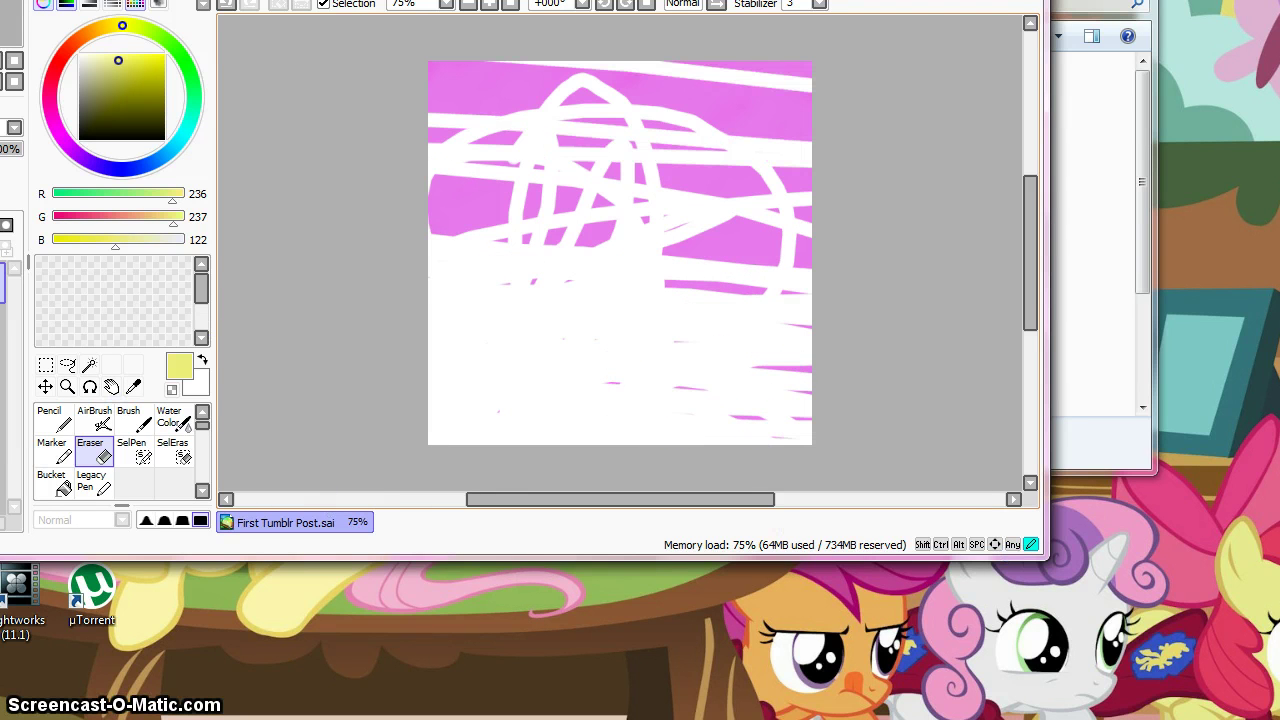
drag(440, 68, 873, 447)
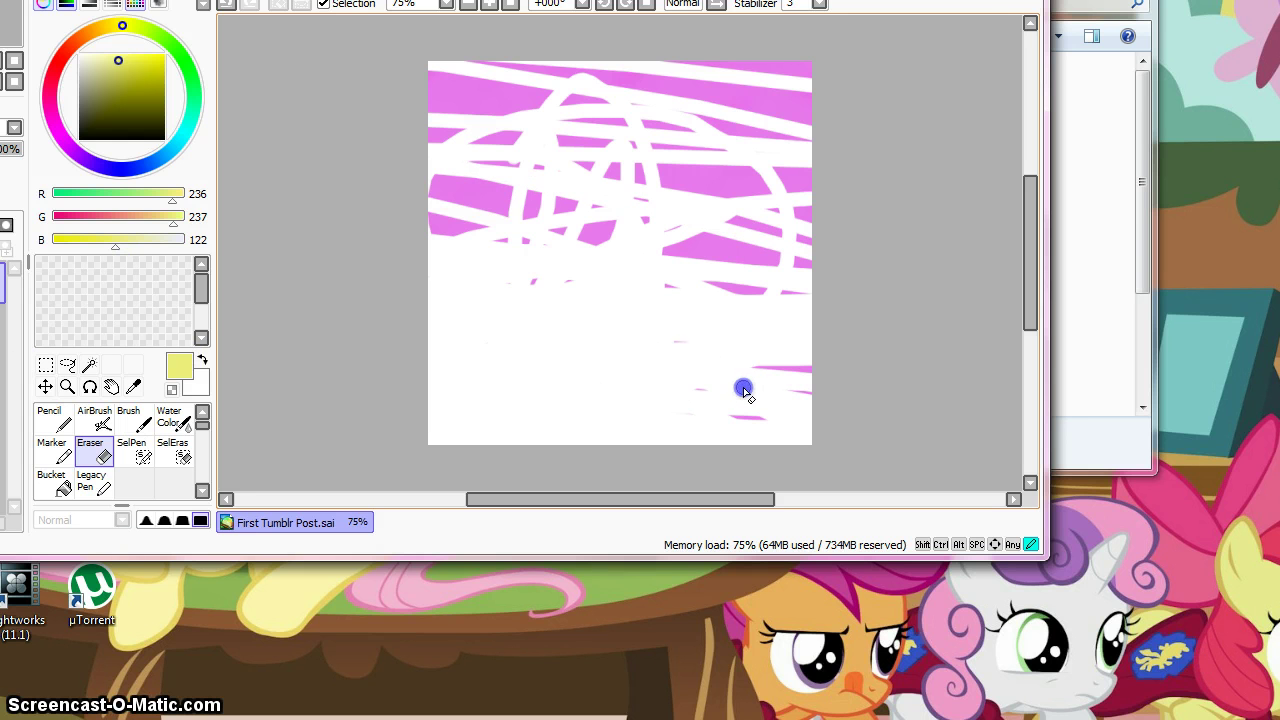
mouse_move(673, 437)
mouse_down()
mouse_move(692, 400)
mouse_move(779, 421)
mouse_move(804, 387)
mouse_move(811, 404)
mouse_move(791, 391)
mouse_move(807, 378)
mouse_move(759, 383)
mouse_move(810, 367)
mouse_move(790, 347)
mouse_move(584, 359)
mouse_move(643, 362)
mouse_move(790, 327)
mouse_move(612, 326)
mouse_move(658, 311)
mouse_move(990, 356)
mouse_move(887, 351)
mouse_move(691, 296)
mouse_move(288, 267)
mouse_move(497, 292)
mouse_move(829, 184)
mouse_move(599, 218)
mouse_move(592, 263)
mouse_move(452, 273)
mouse_move(862, 332)
mouse_move(596, 289)
mouse_move(496, 197)
mouse_move(658, 255)
mouse_move(720, 295)
mouse_move(407, 189)
mouse_move(745, 252)
mouse_move(483, 238)
mouse_move(746, 249)
mouse_up()
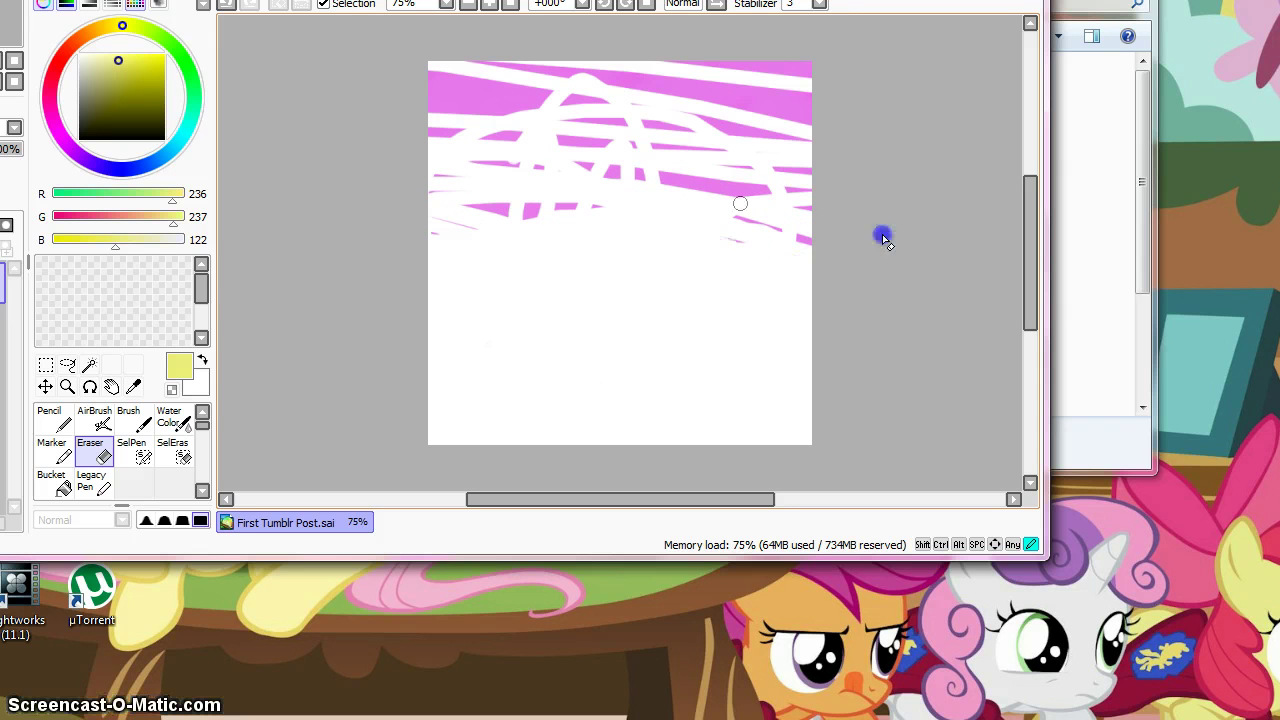
mouse_move(919, 252)
mouse_down()
mouse_move(662, 198)
mouse_move(855, 233)
mouse_move(697, 212)
mouse_move(761, 229)
mouse_move(694, 206)
mouse_move(737, 238)
mouse_move(698, 226)
mouse_move(754, 214)
mouse_move(511, 246)
mouse_up()
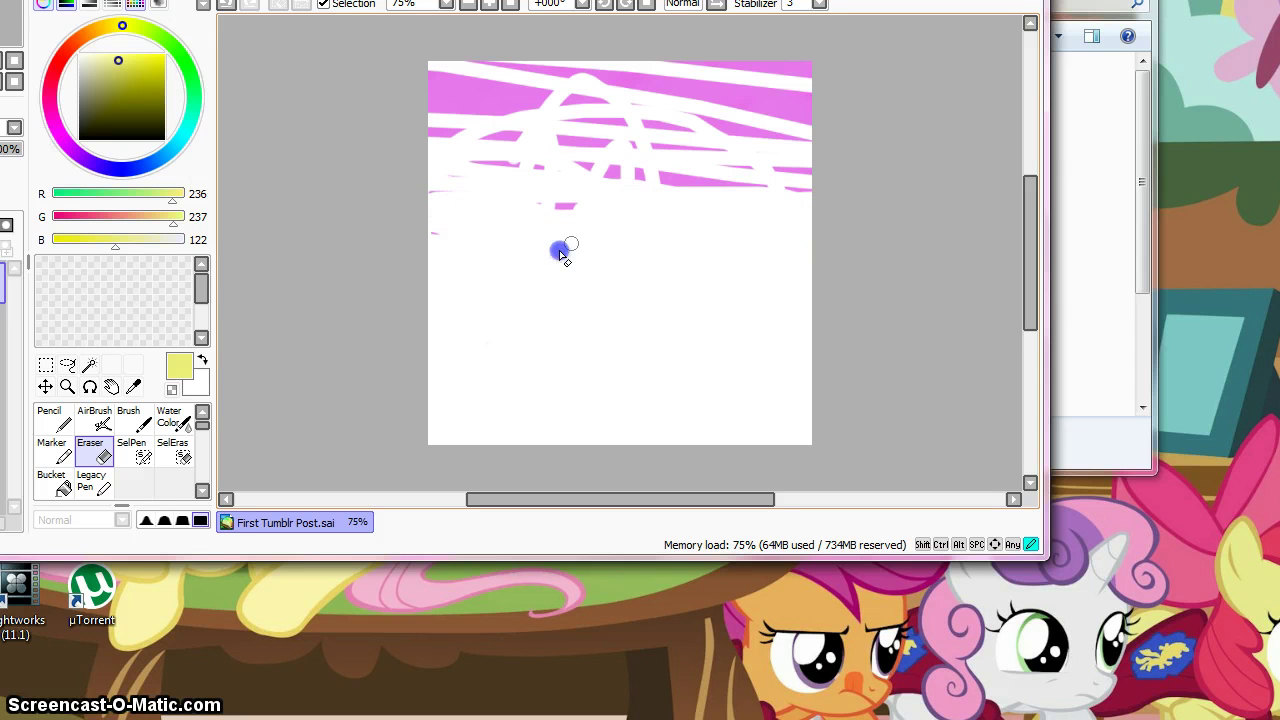
mouse_move(436, 216)
mouse_down()
mouse_move(392, 264)
mouse_move(309, 176)
mouse_move(695, 284)
mouse_move(842, 242)
mouse_up()
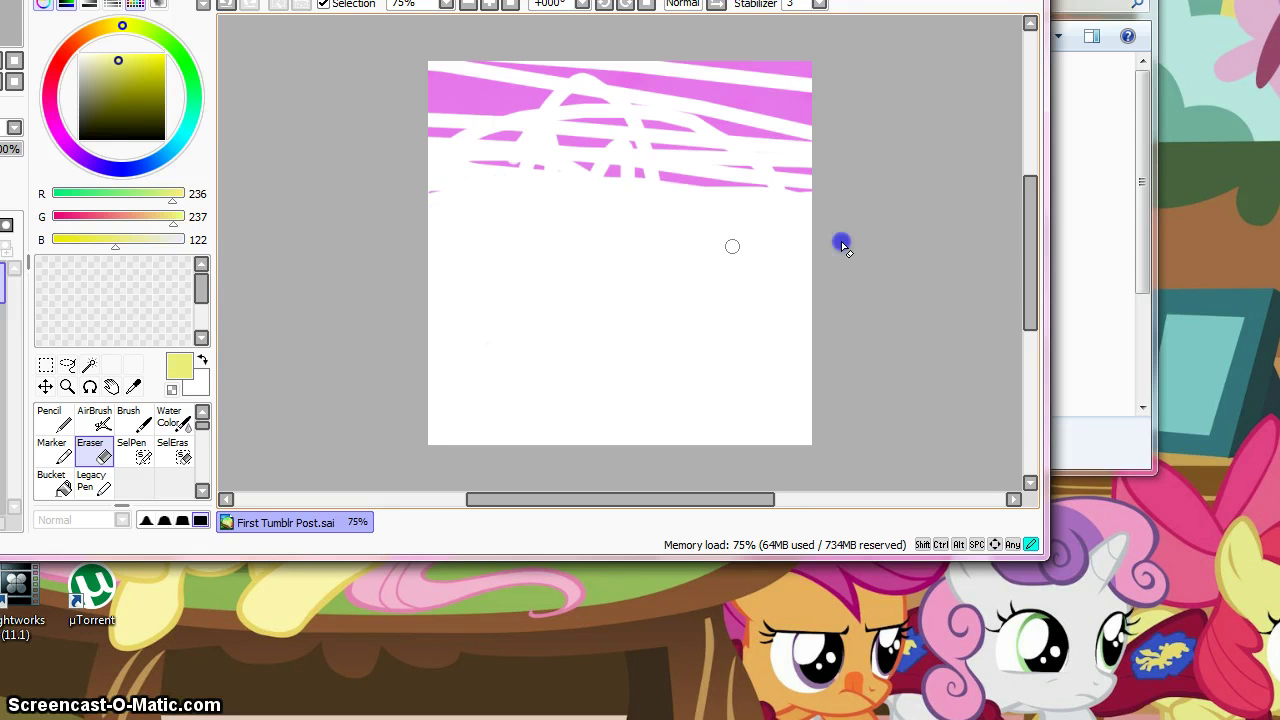
mouse_move(430, 201)
mouse_down()
mouse_move(565, 152)
mouse_move(706, 217)
mouse_up()
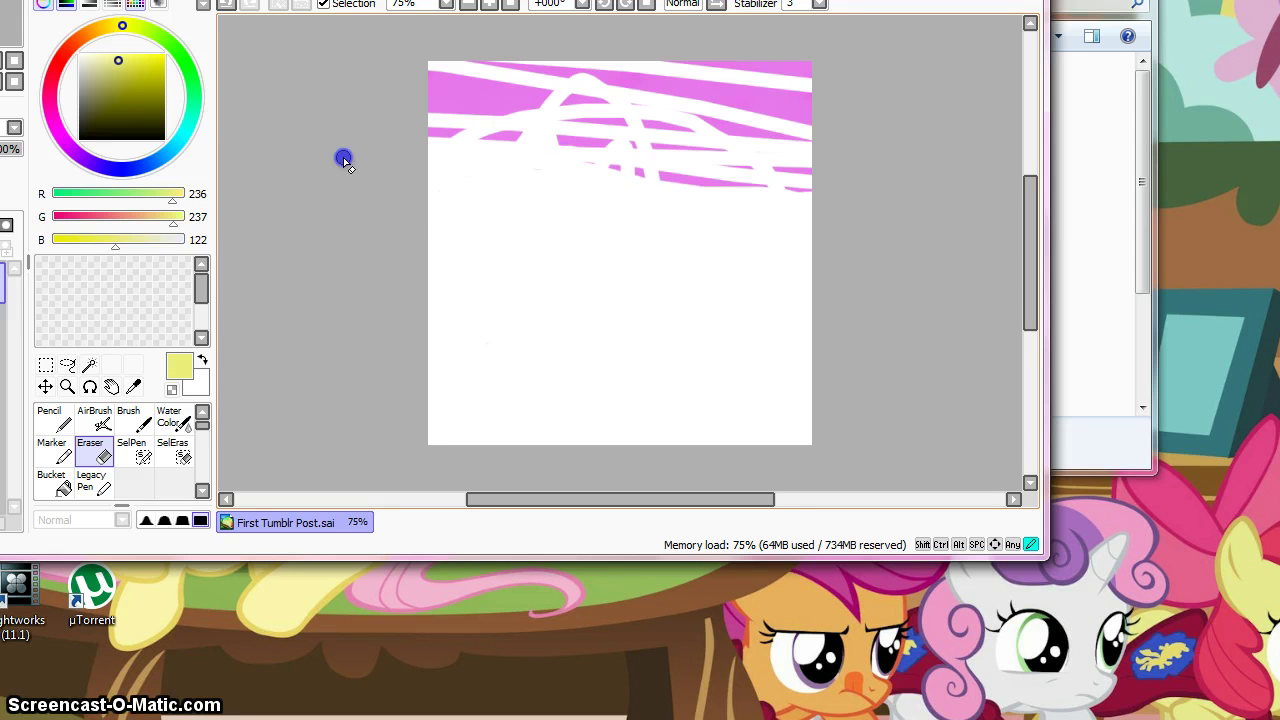
drag(826, 229, 617, 194)
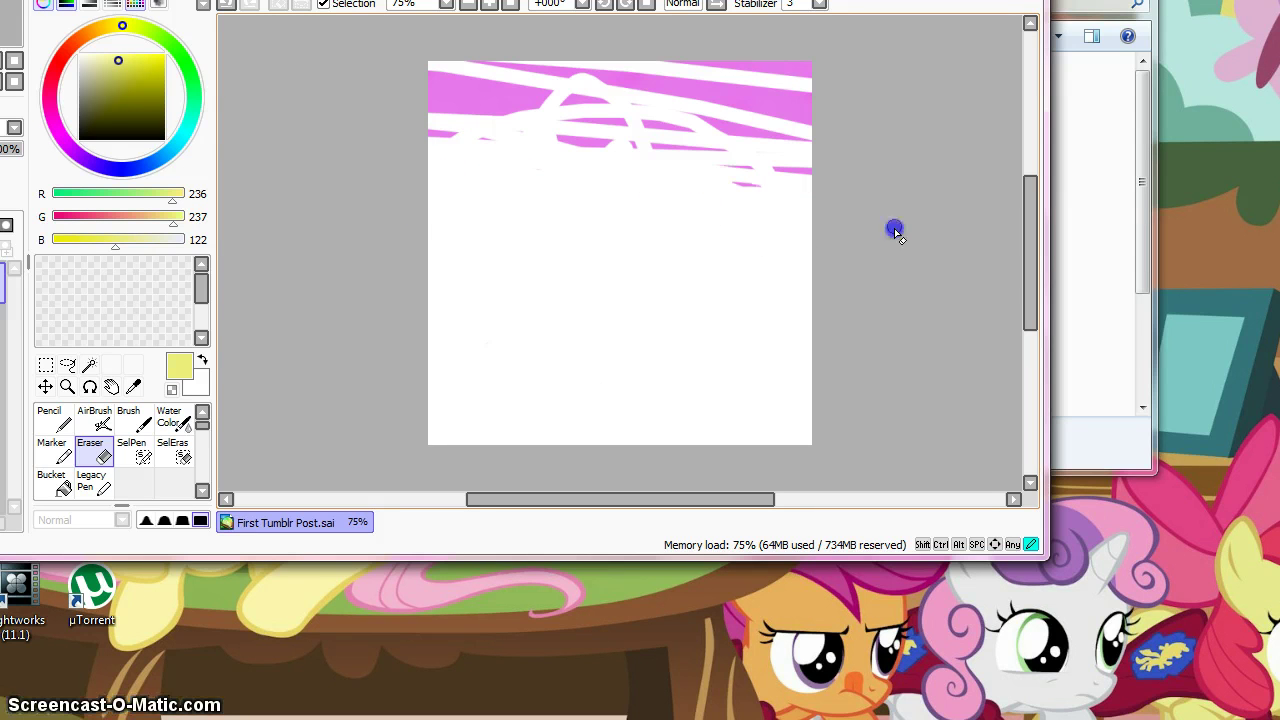
mouse_move(764, 194)
mouse_down()
mouse_move(687, 129)
mouse_move(737, 228)
mouse_move(634, 134)
mouse_move(596, 169)
mouse_move(816, 184)
mouse_move(765, 149)
mouse_move(927, 222)
mouse_move(631, 125)
mouse_move(629, 166)
mouse_move(246, 114)
mouse_move(639, 240)
mouse_move(227, 95)
mouse_move(110, 68)
mouse_move(736, 190)
mouse_move(682, 220)
mouse_move(111, 86)
mouse_up()
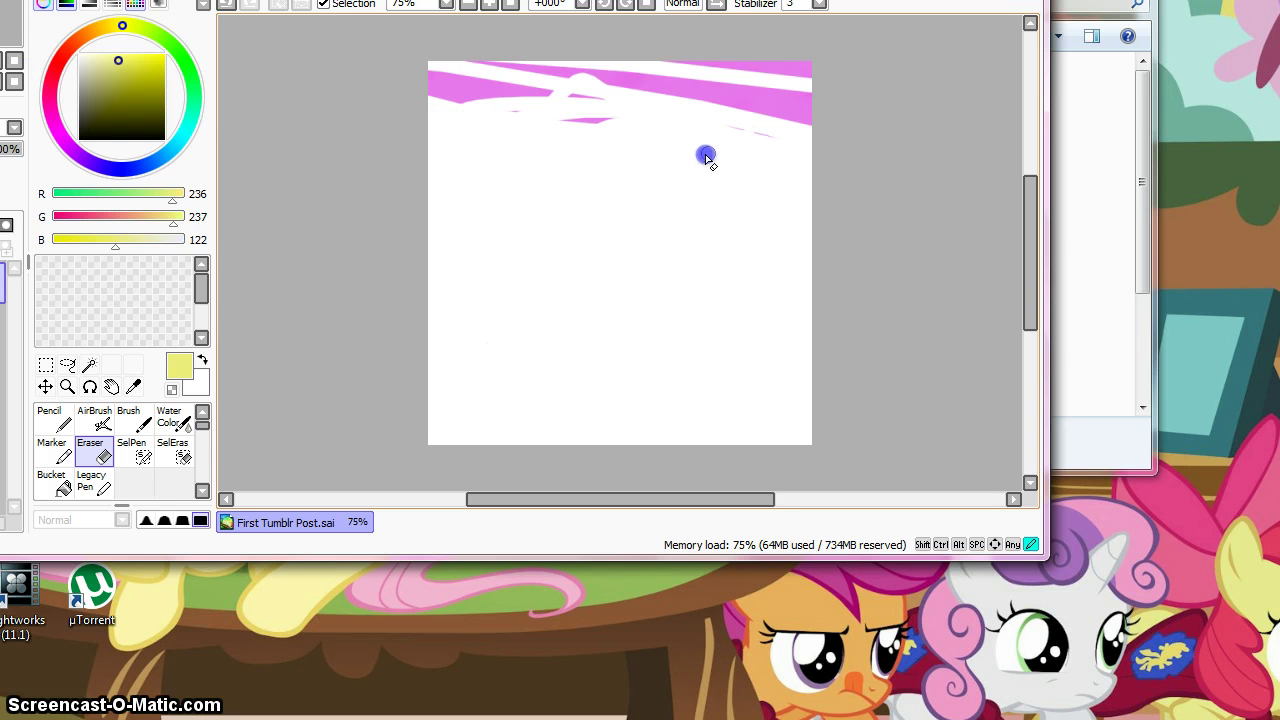
mouse_move(726, 122)
mouse_down()
mouse_move(783, 145)
mouse_move(837, 95)
mouse_move(751, 137)
mouse_move(828, 93)
mouse_move(827, 60)
mouse_move(968, 45)
mouse_move(911, 46)
mouse_move(570, 128)
mouse_up()
mouse_move(252, 120)
mouse_down()
mouse_move(606, 209)
mouse_move(663, 60)
mouse_move(412, 123)
mouse_move(452, 113)
mouse_up()
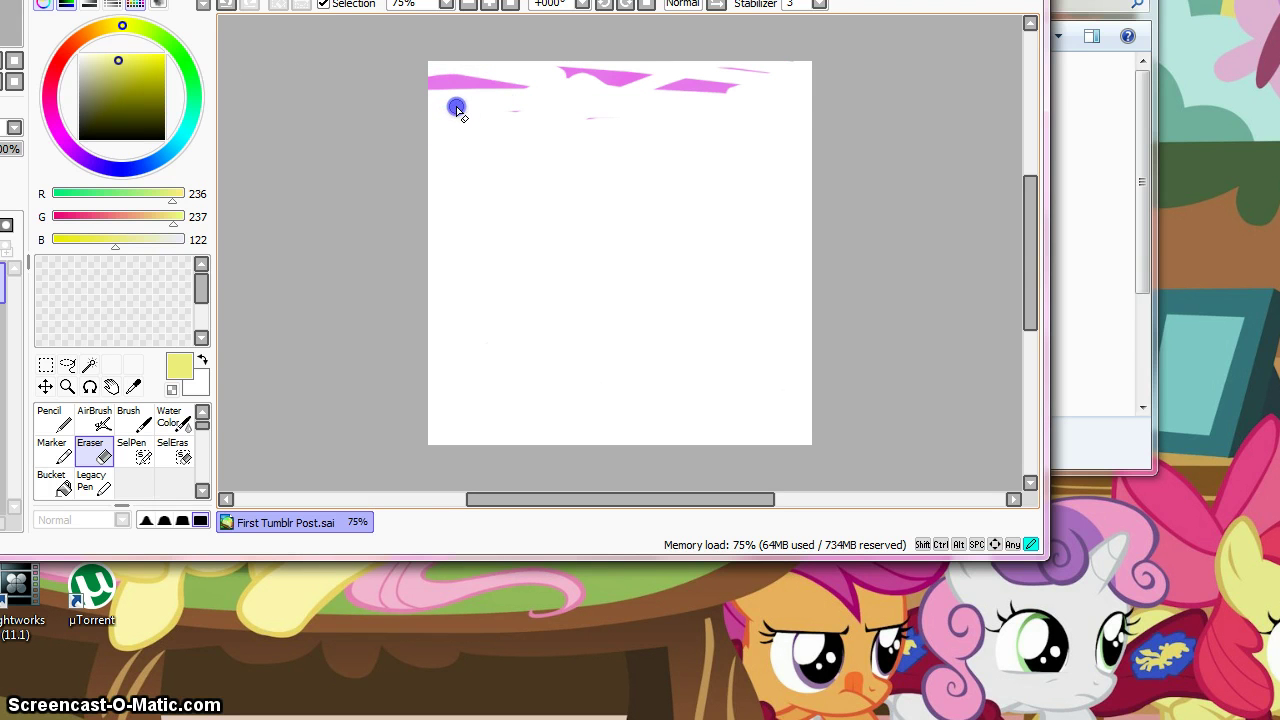
mouse_move(555, 90)
mouse_down()
mouse_move(883, 172)
mouse_move(653, 77)
mouse_move(652, 16)
mouse_move(593, 64)
mouse_up()
mouse_move(817, 112)
mouse_down()
mouse_move(373, 109)
mouse_move(577, 109)
mouse_move(462, 82)
mouse_up()
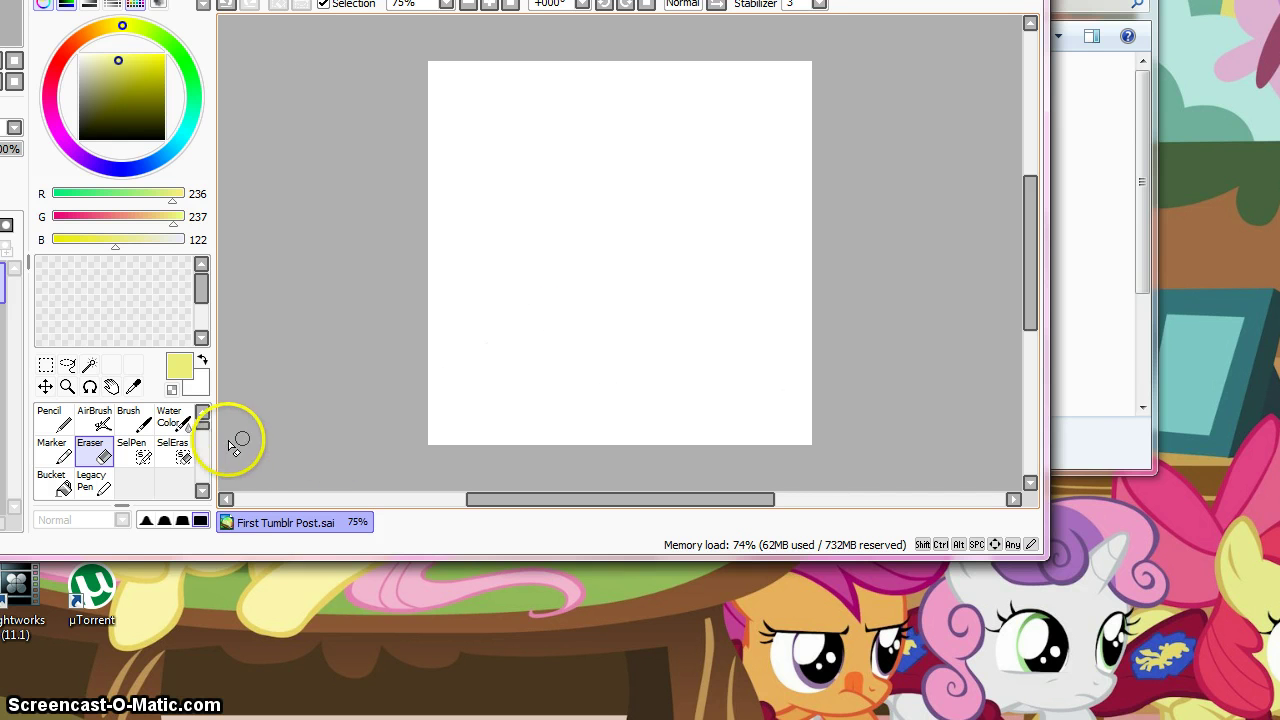
Step: Set the colour to light cyan (R 122, G 234, B 237) and fill the whole canvas with the Bucket
click(183, 136)
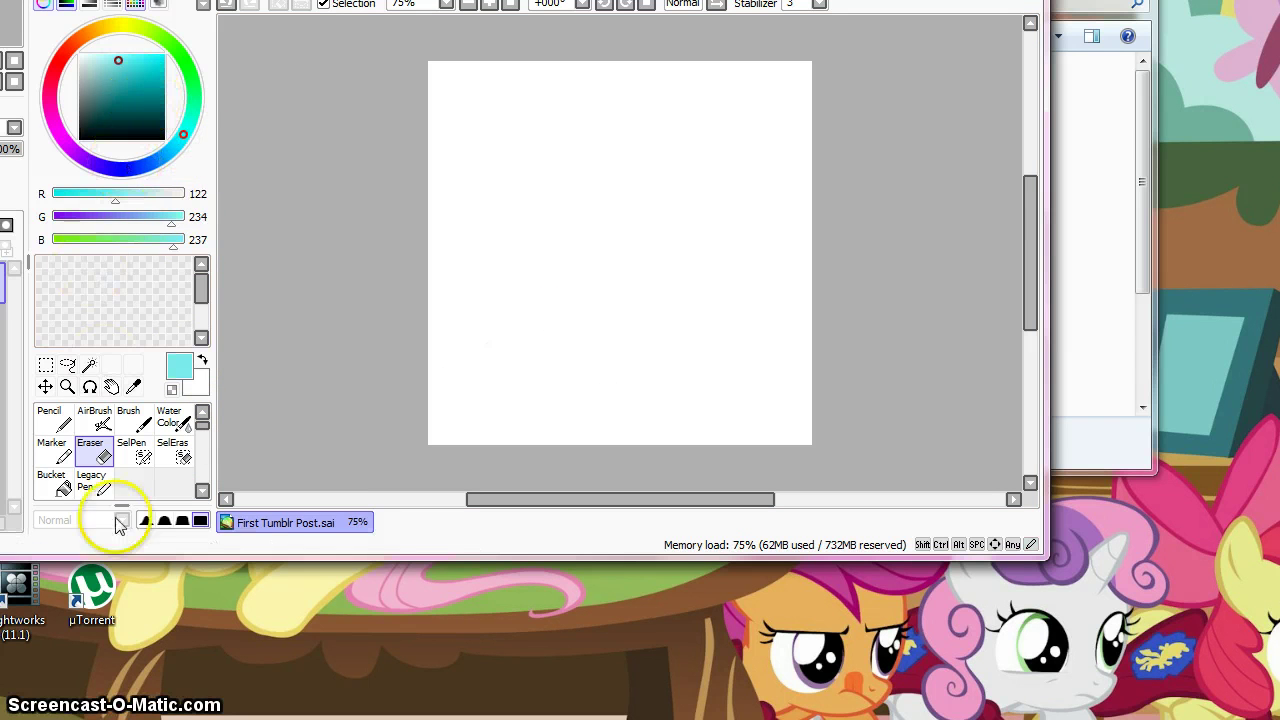
click(58, 482)
click(660, 171)
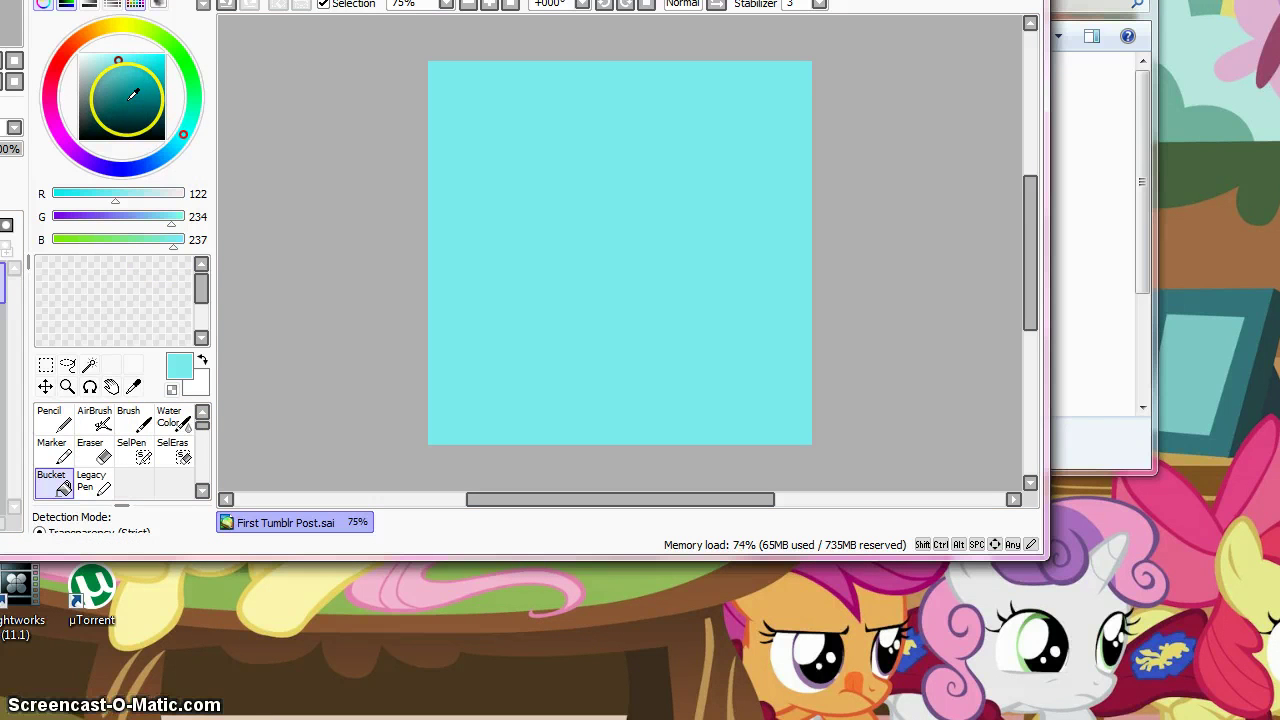
Step: Set the colour to golden yellow (R 234, G 196, B 73)
click(106, 31)
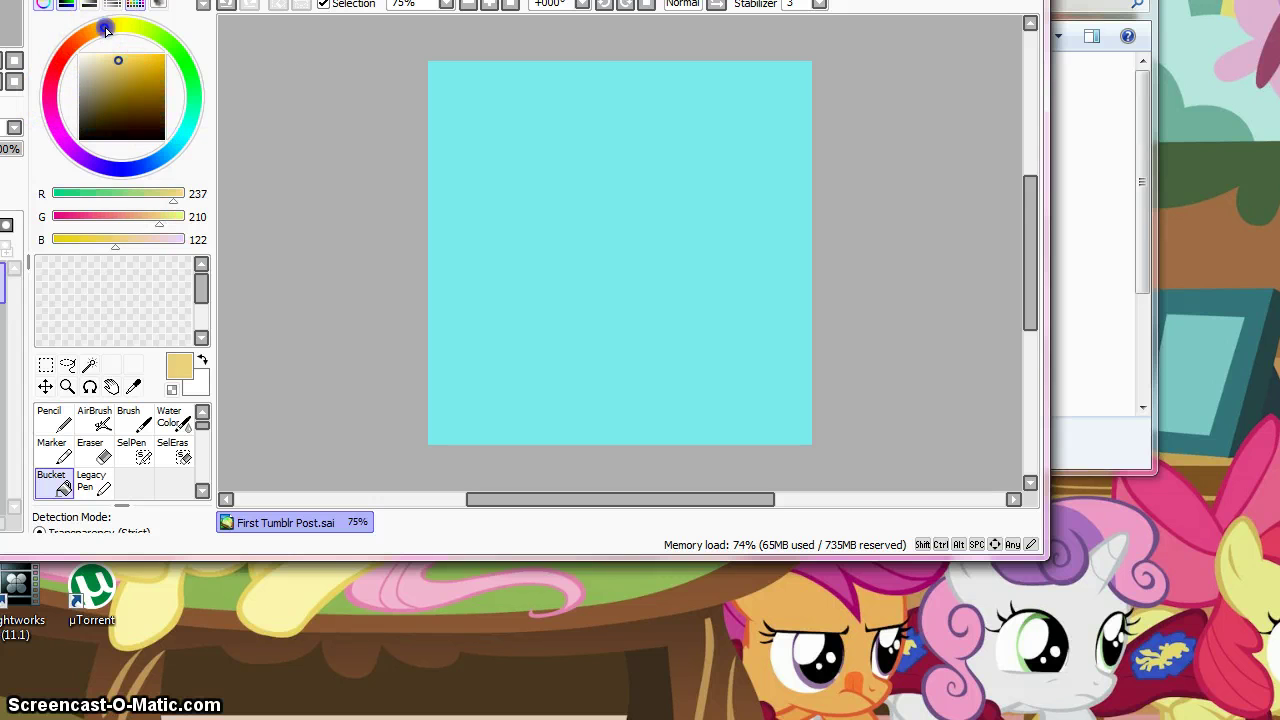
click(172, 123)
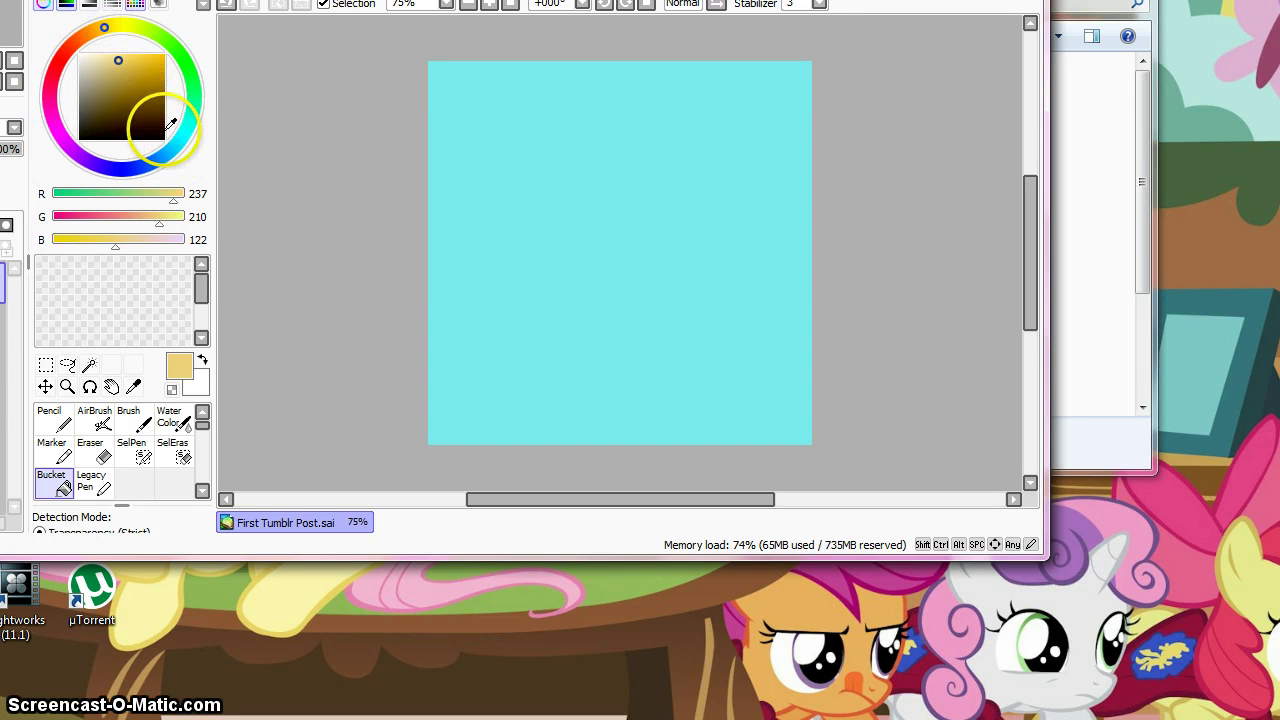
click(126, 62)
mouse_move(127, 62)
mouse_down()
mouse_move(134, 50)
mouse_move(130, 61)
mouse_up()
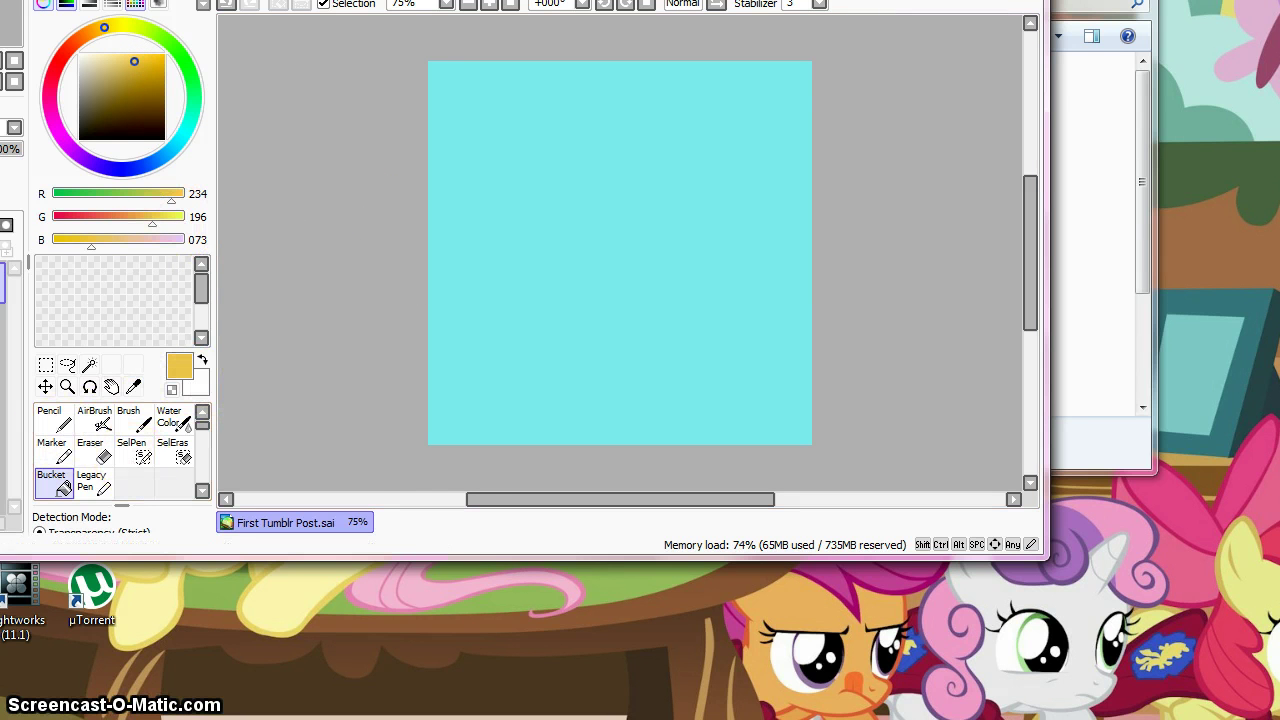
Step: Set the colour to bright yellow (R 252, G 255, B 100) and pencil a short thin curve in the canvas's upper part, left of centre
click(52, 419)
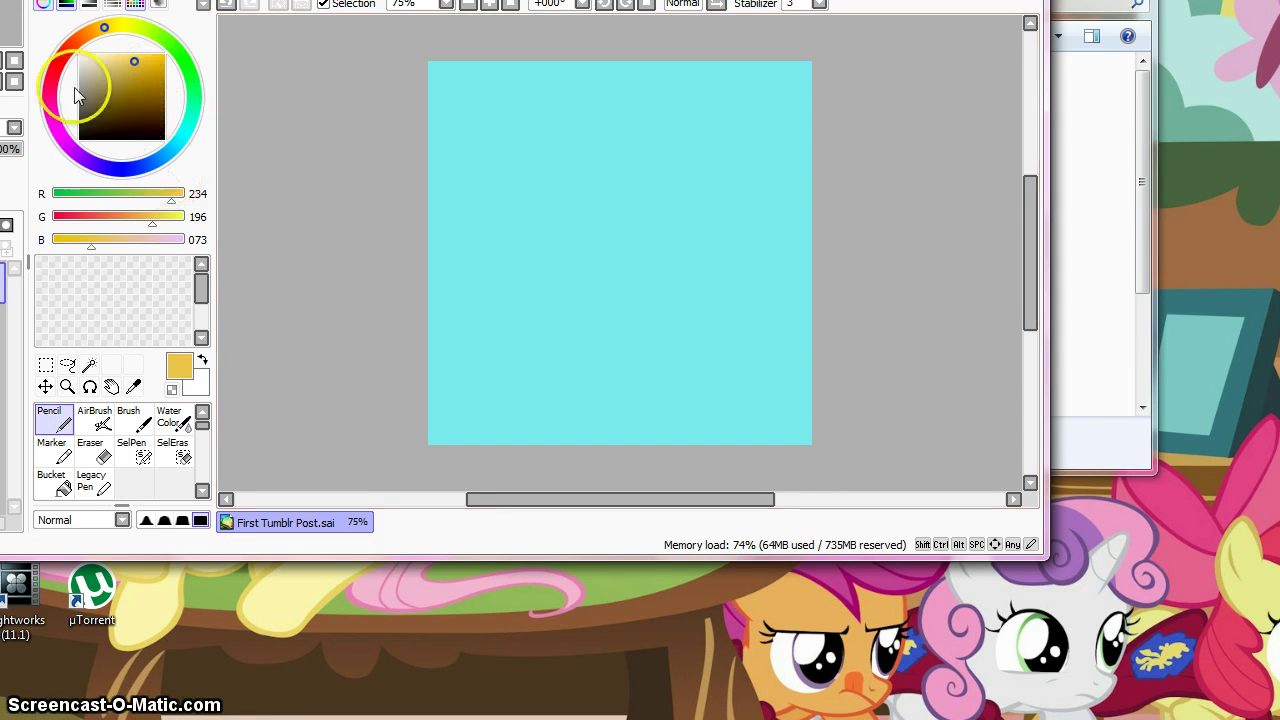
click(123, 25)
drag(141, 66, 138, 50)
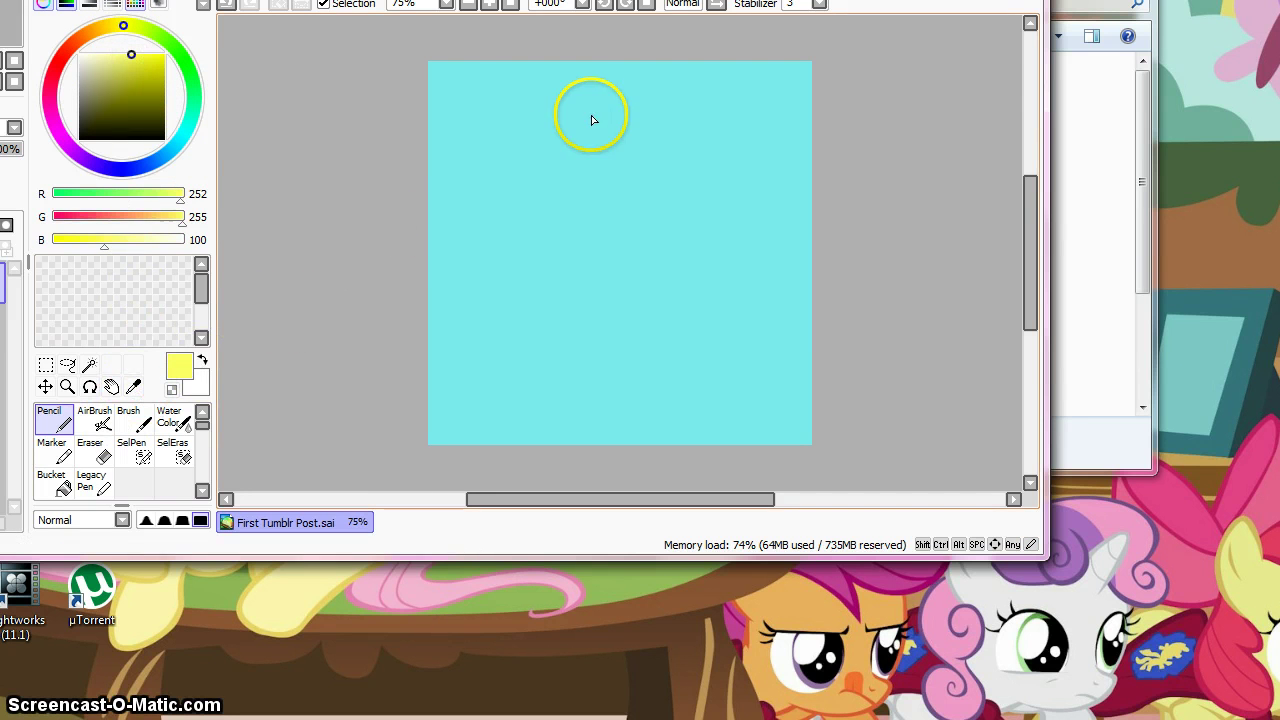
drag(590, 128, 535, 152)
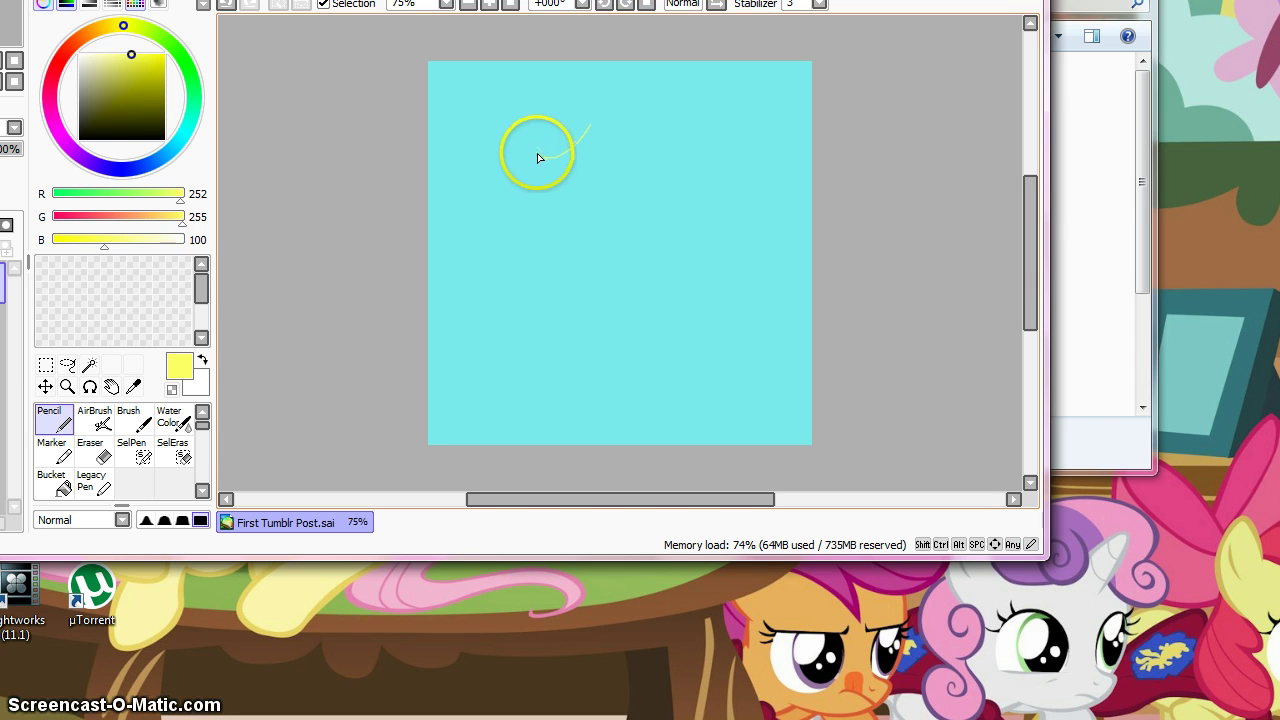
Step: Pencil a second bright yellow curve from the first curve's left end, bowing below it and rising to the right
click(537, 157)
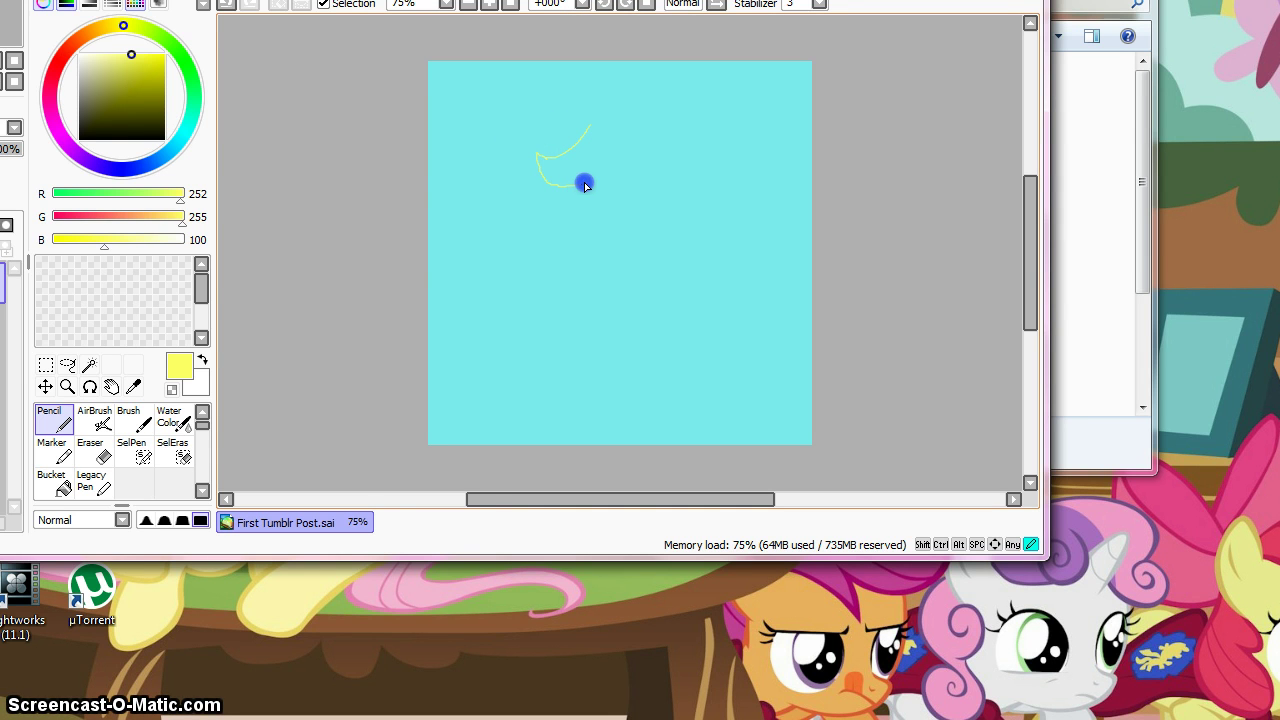
drag(600, 174, 625, 153)
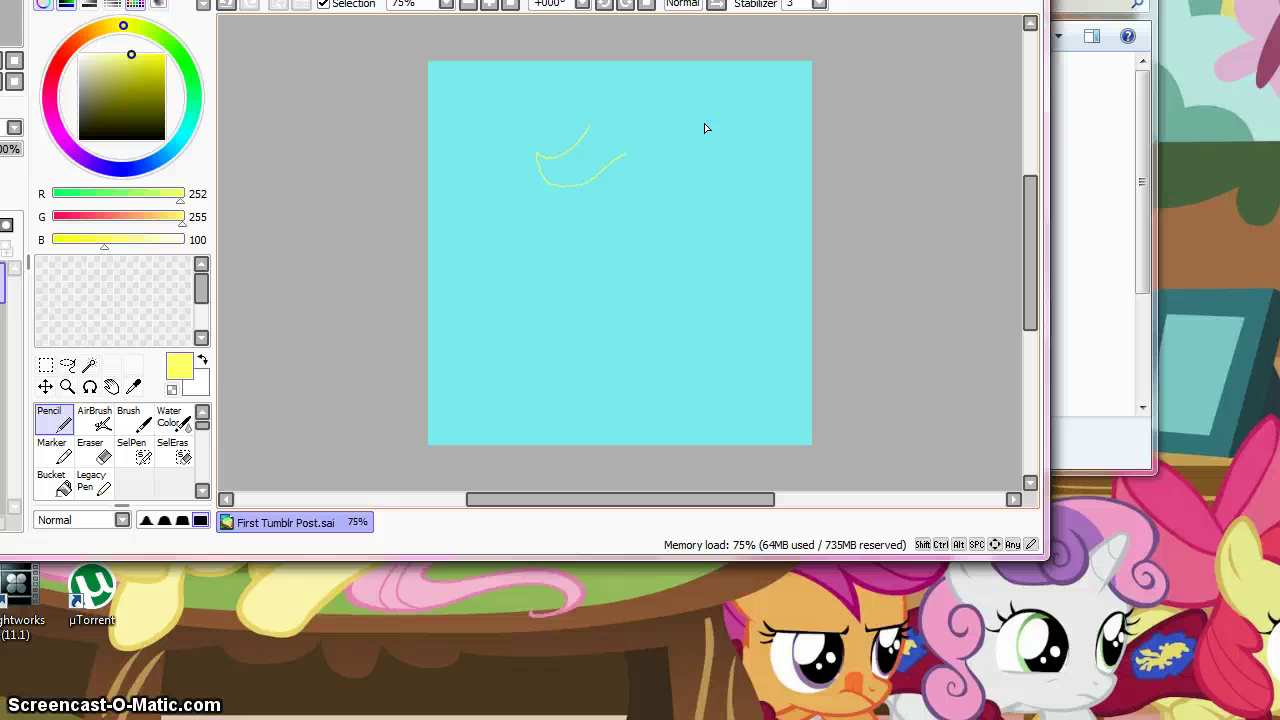
mouse_move(591, 127)
mouse_down()
mouse_move(618, 163)
mouse_move(626, 150)
mouse_up()
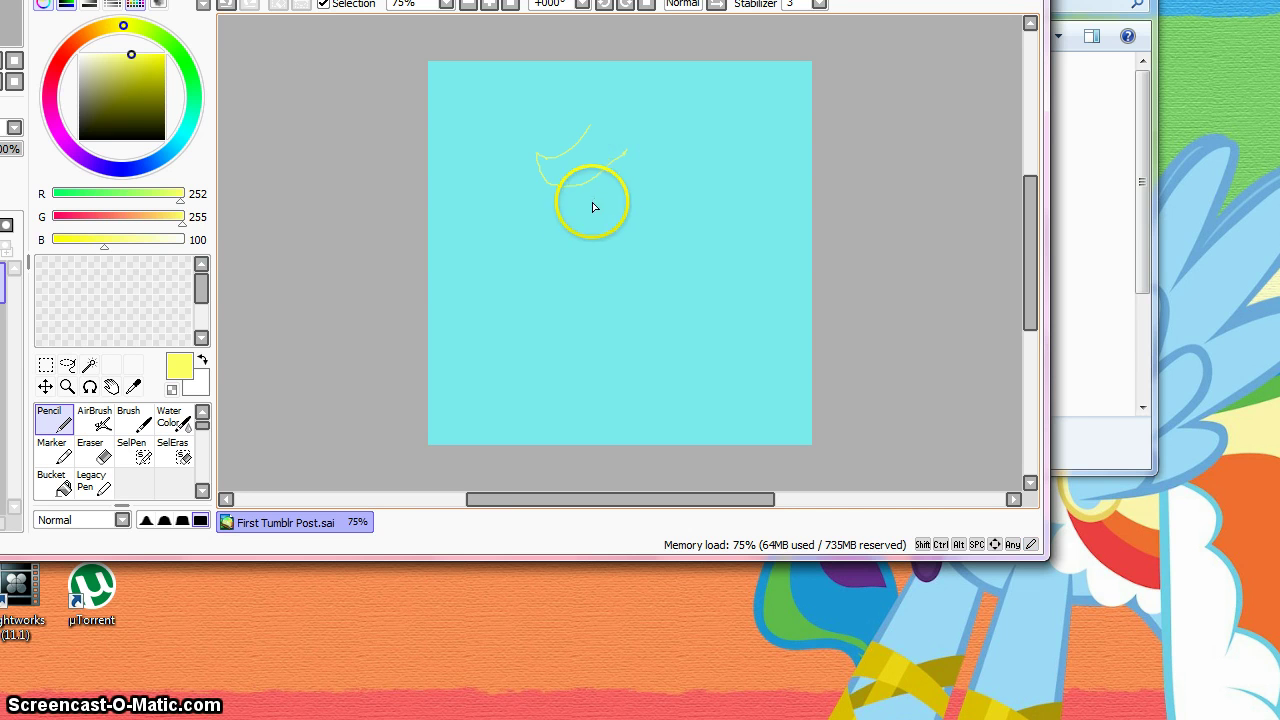
mouse_move(648, 216)
mouse_down()
mouse_move(686, 163)
mouse_move(583, 211)
mouse_move(583, 240)
mouse_move(611, 214)
mouse_move(623, 149)
mouse_move(588, 226)
mouse_up()
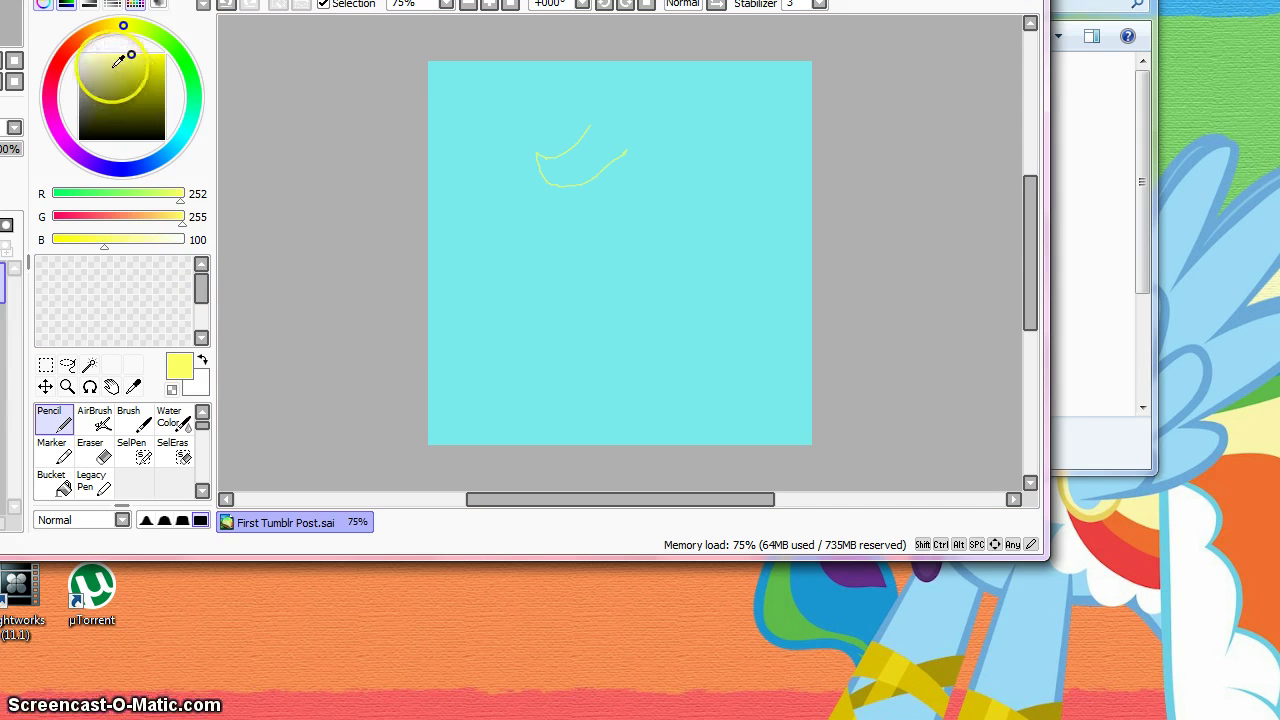
Step: Set the colour to orange (R 231, G 169, B 0) and pencil a short line down from the lower yellow curve
mouse_move(117, 26)
mouse_down()
mouse_move(89, 41)
mouse_move(93, 31)
mouse_move(122, 56)
mouse_move(101, 64)
mouse_up()
click(126, 56)
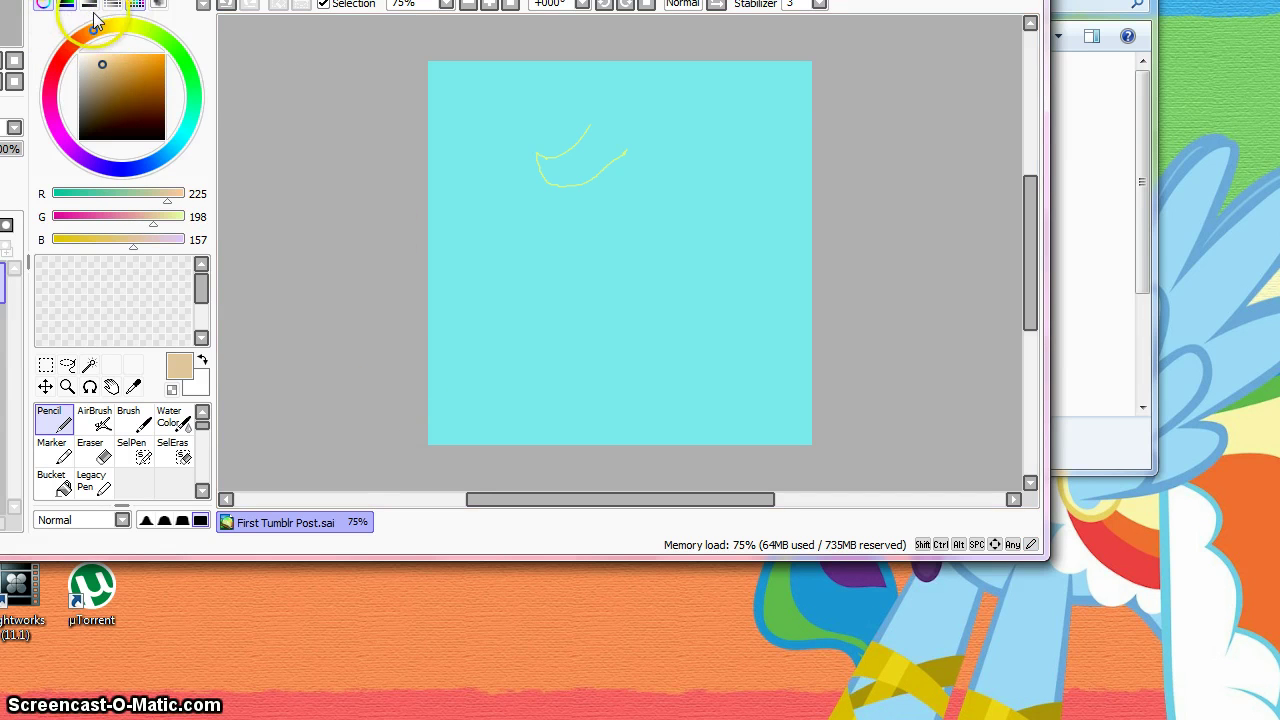
mouse_move(97, 27)
mouse_down()
mouse_move(108, 61)
mouse_move(185, 63)
mouse_up()
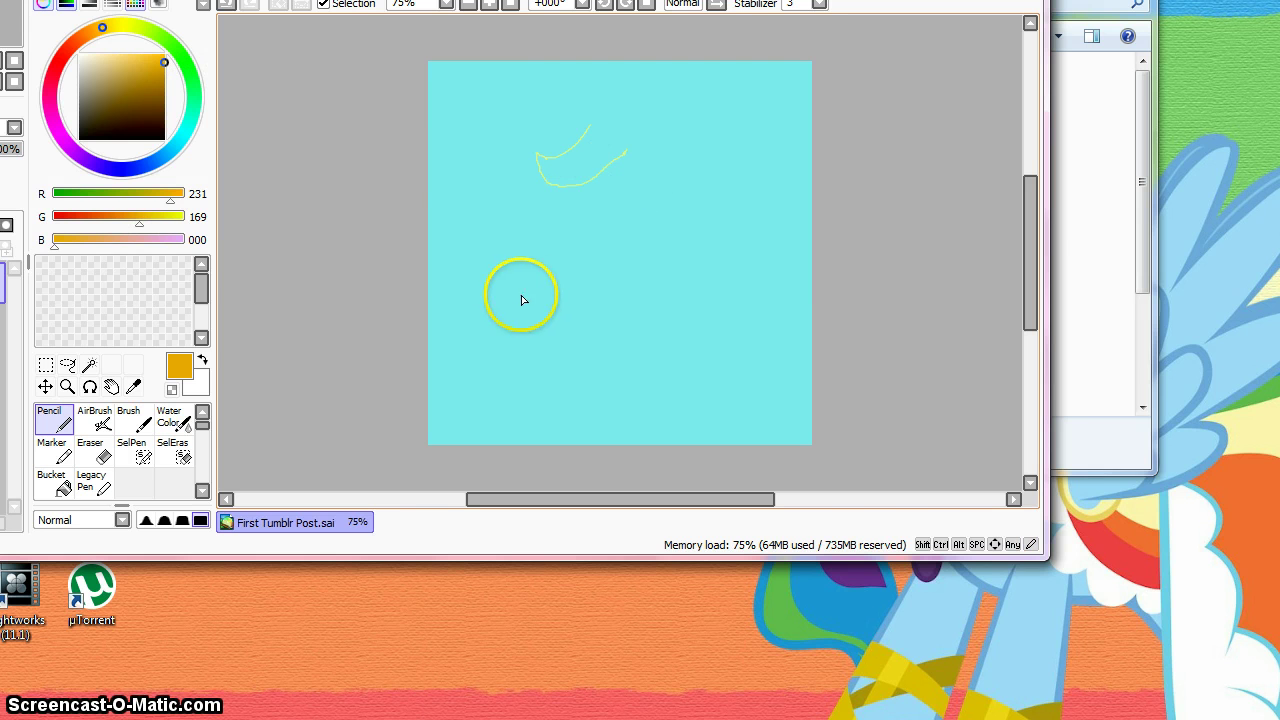
click(585, 183)
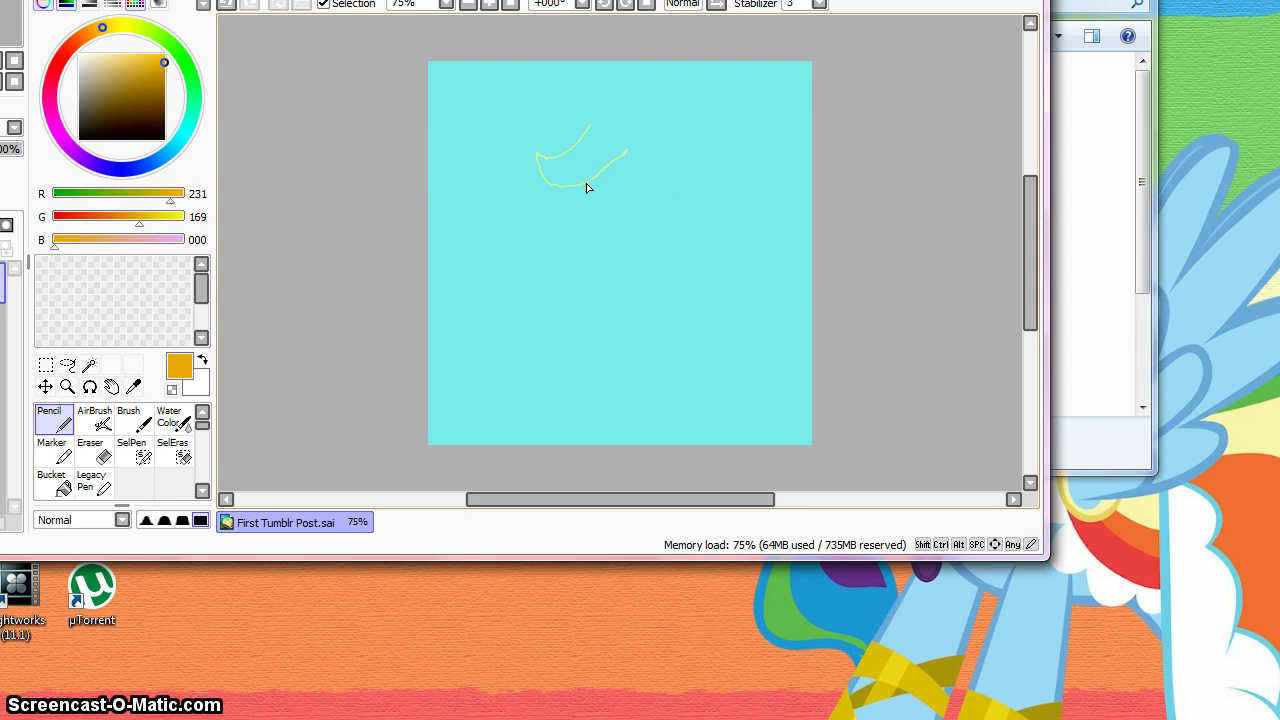
drag(586, 184, 572, 225)
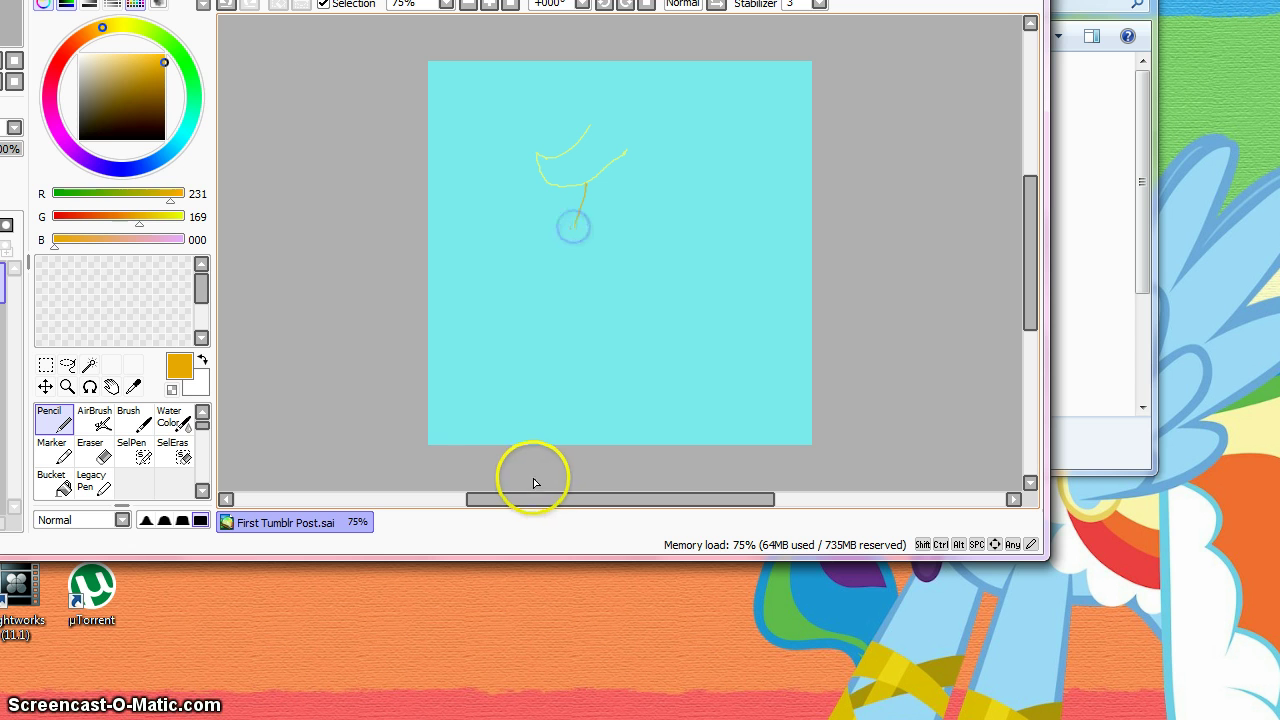
Step: Set the colour to bright cyan (R 0, G 231, B 226) and scribble over the orange line and its surroundings
click(198, 136)
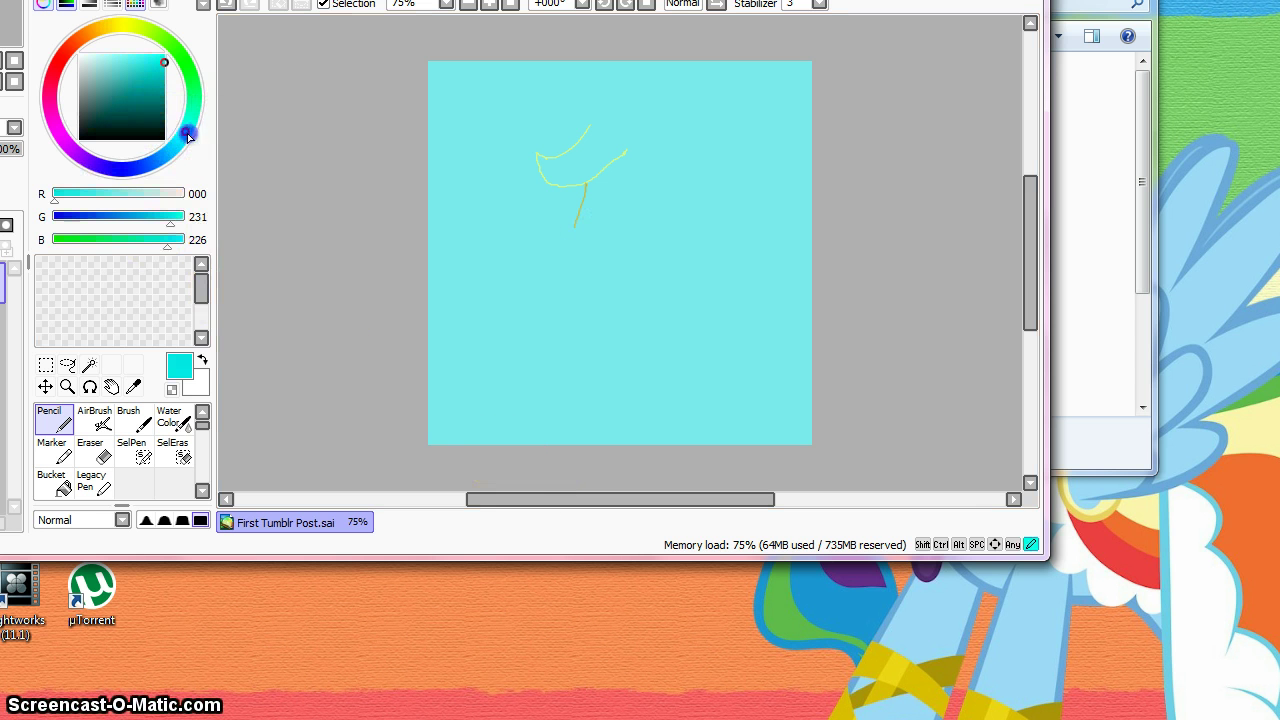
mouse_move(597, 222)
mouse_down()
mouse_move(555, 251)
mouse_move(595, 229)
mouse_move(536, 240)
mouse_move(594, 230)
mouse_up()
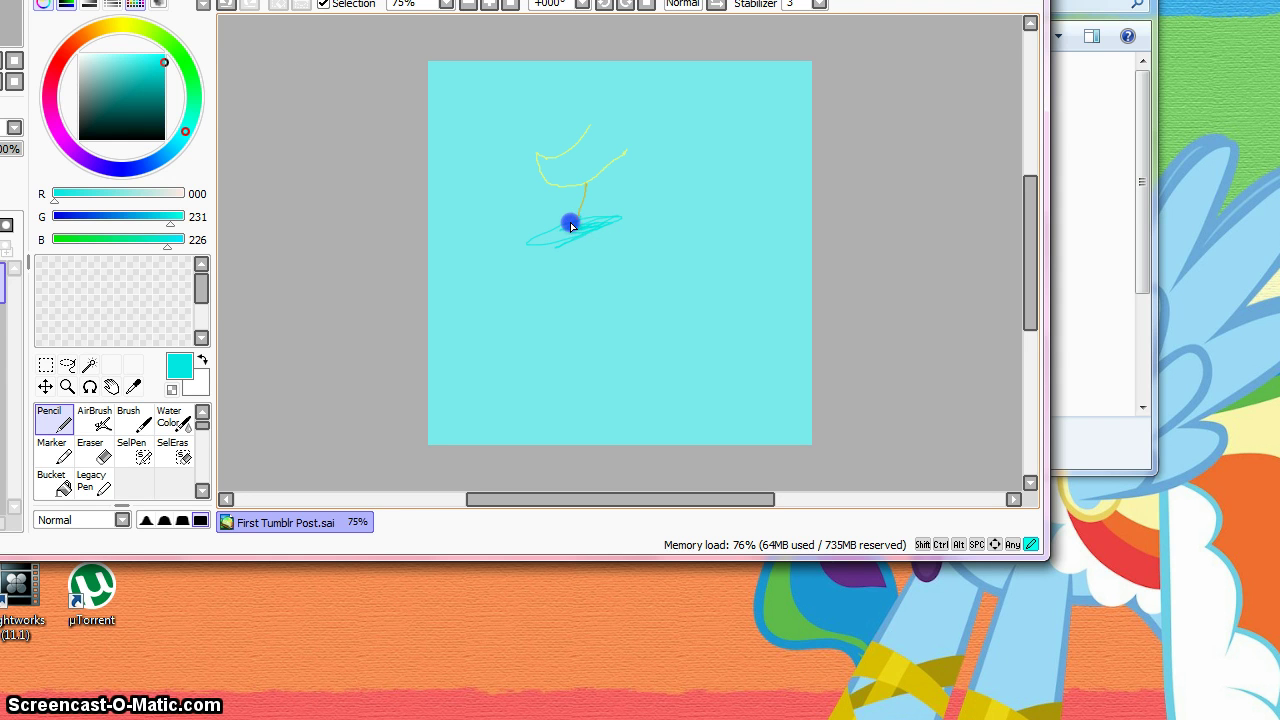
drag(583, 212, 577, 211)
click(587, 193)
mouse_move(587, 193)
mouse_down()
mouse_move(581, 276)
mouse_move(584, 213)
mouse_move(575, 230)
mouse_move(610, 218)
mouse_up()
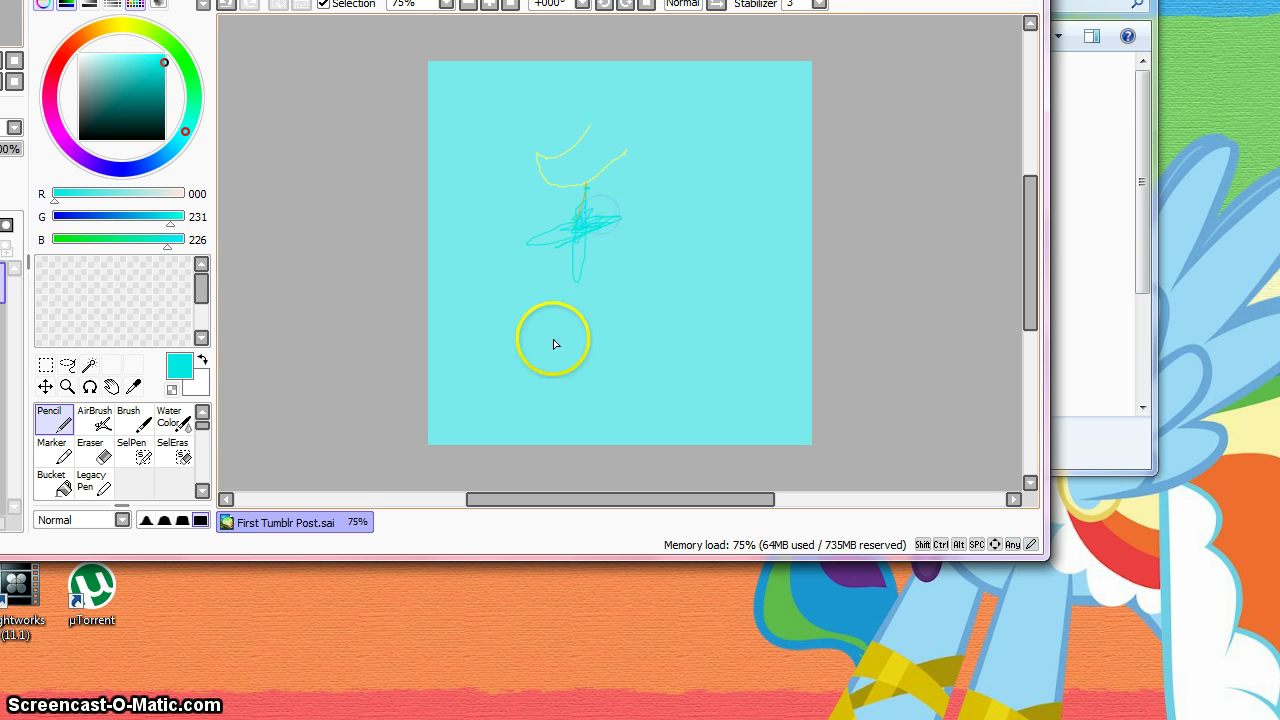
Step: Set the colour to lighter cyan (R 60, G 246, B 242) and scribble around the lower end of the cyan strokes
click(157, 62)
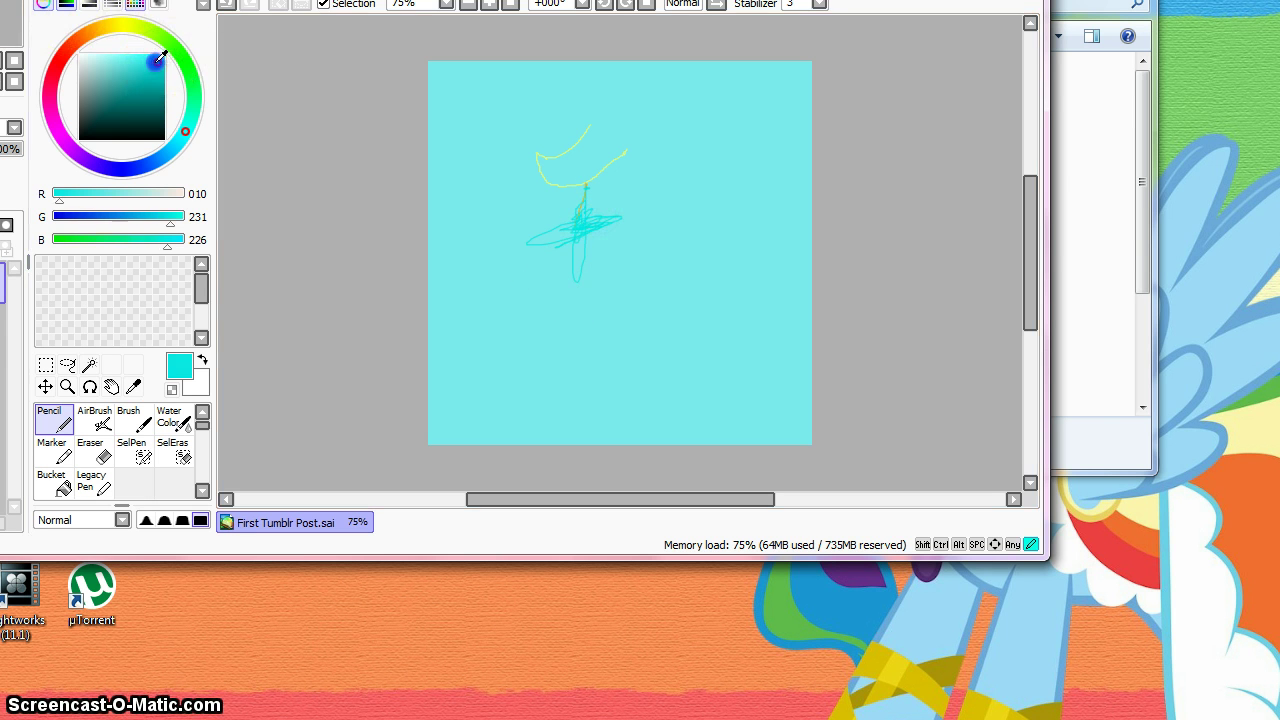
drag(157, 62, 142, 57)
click(586, 260)
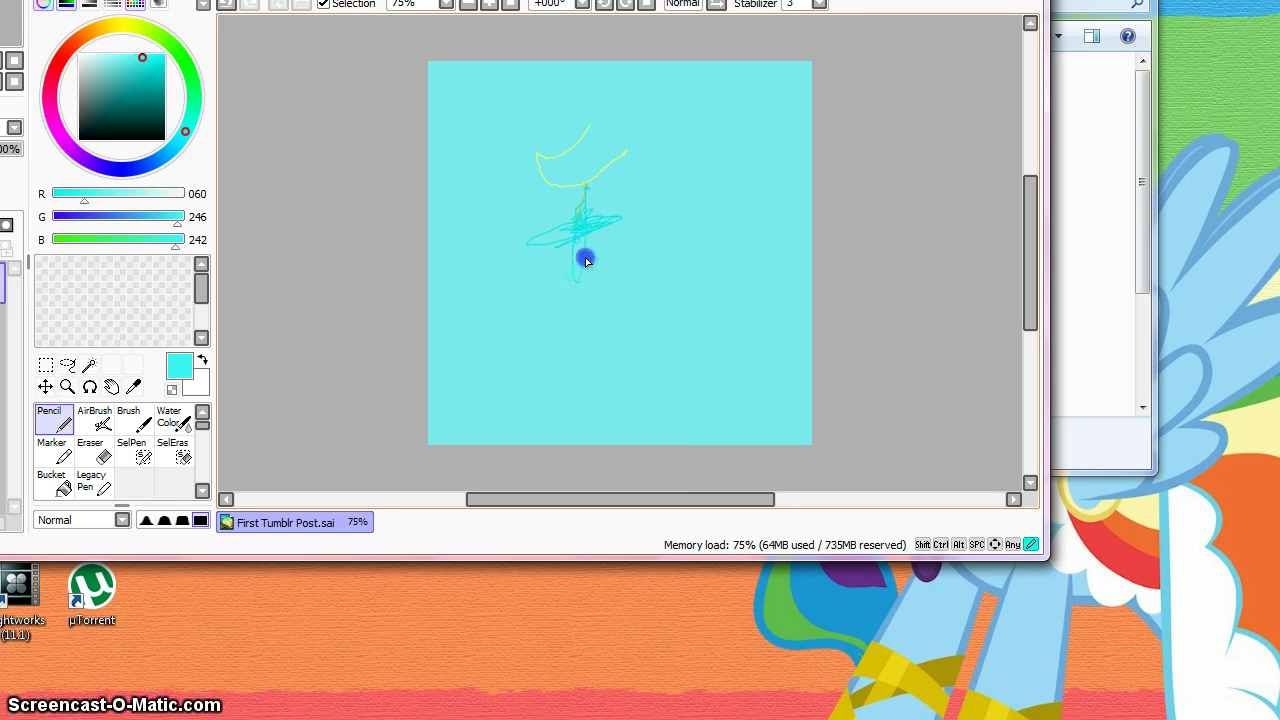
mouse_move(586, 260)
mouse_down()
mouse_move(560, 289)
mouse_move(540, 283)
mouse_up()
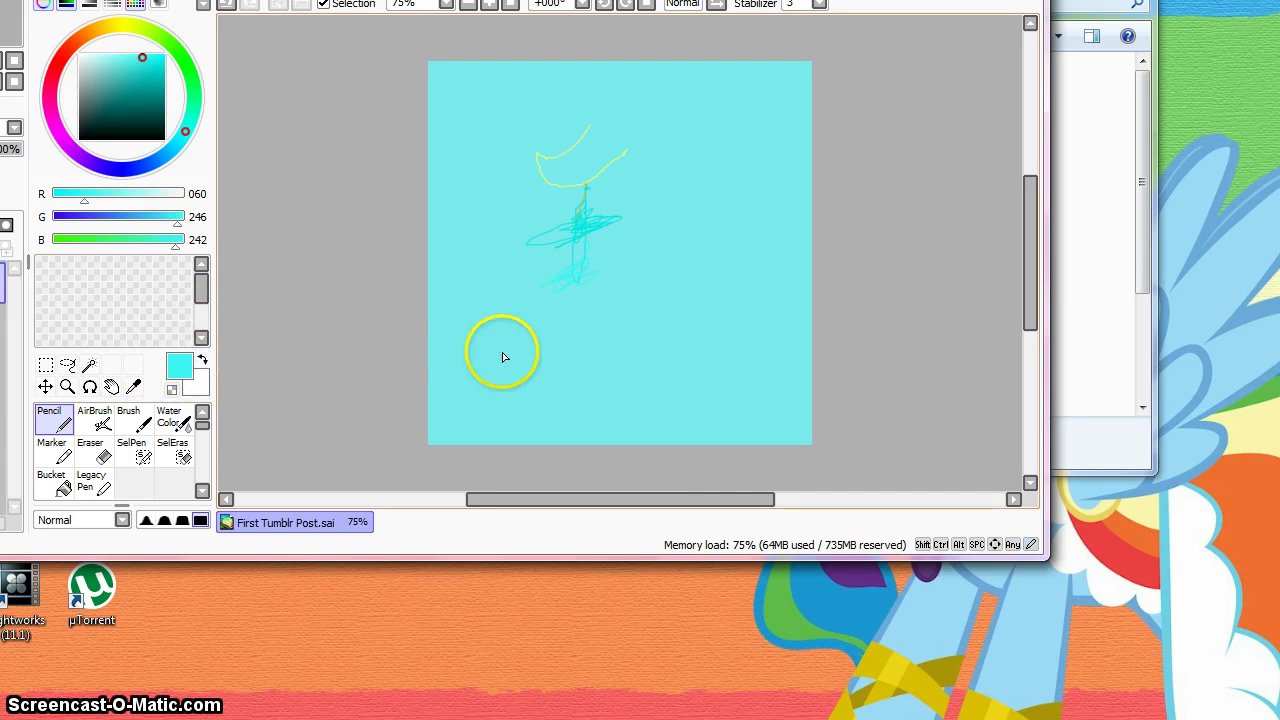
drag(606, 258, 606, 237)
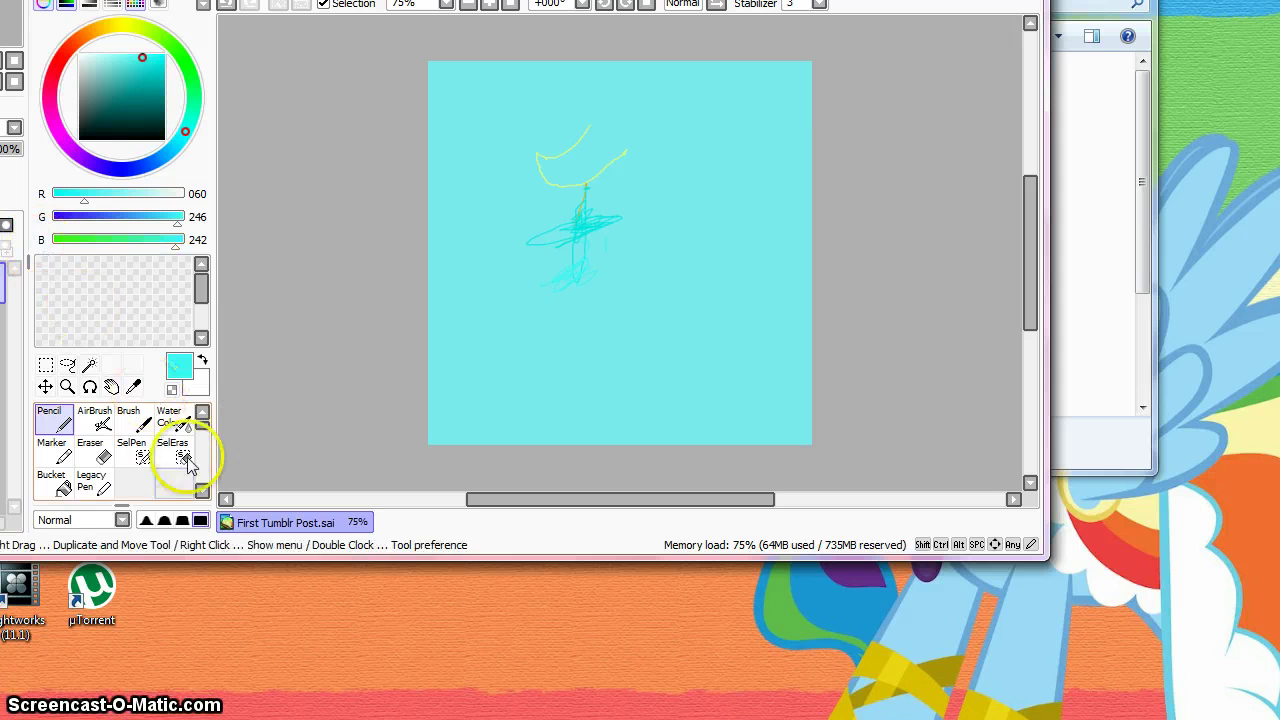
Step: Sample the light cyan background colour and use the Bucket to fill over the yellow, orange and cyan strokes
click(133, 387)
click(517, 352)
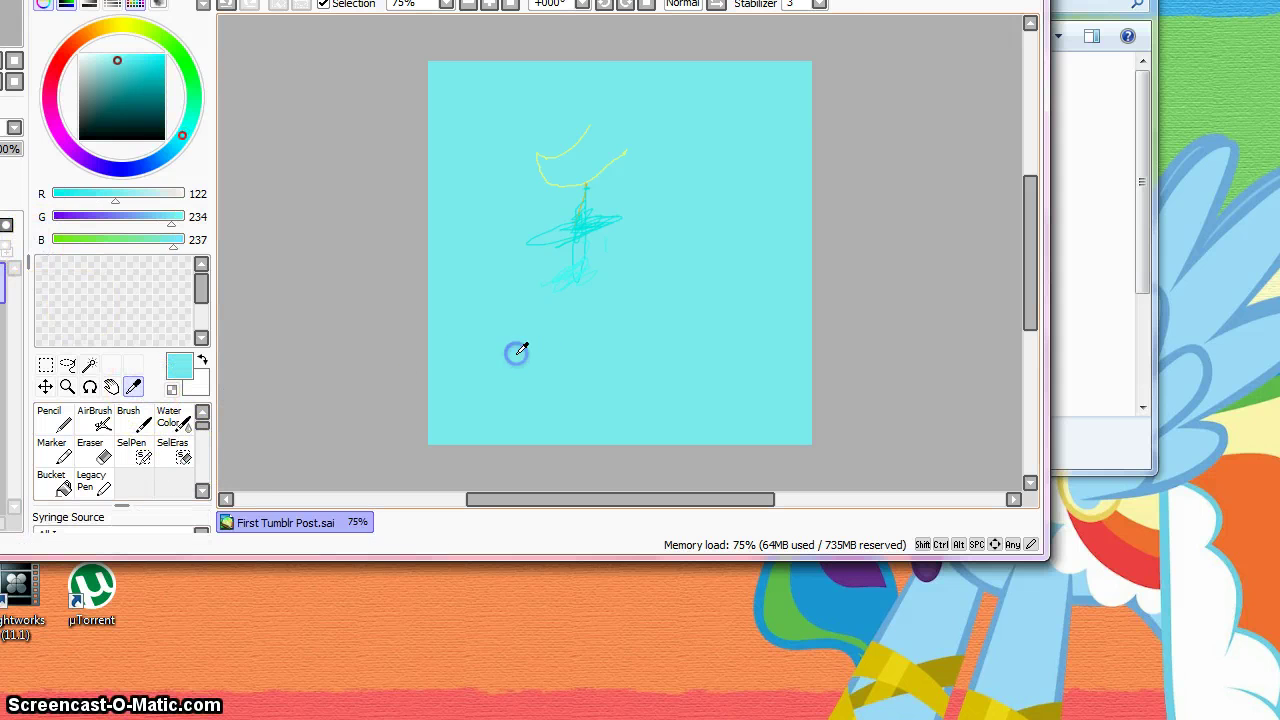
click(57, 482)
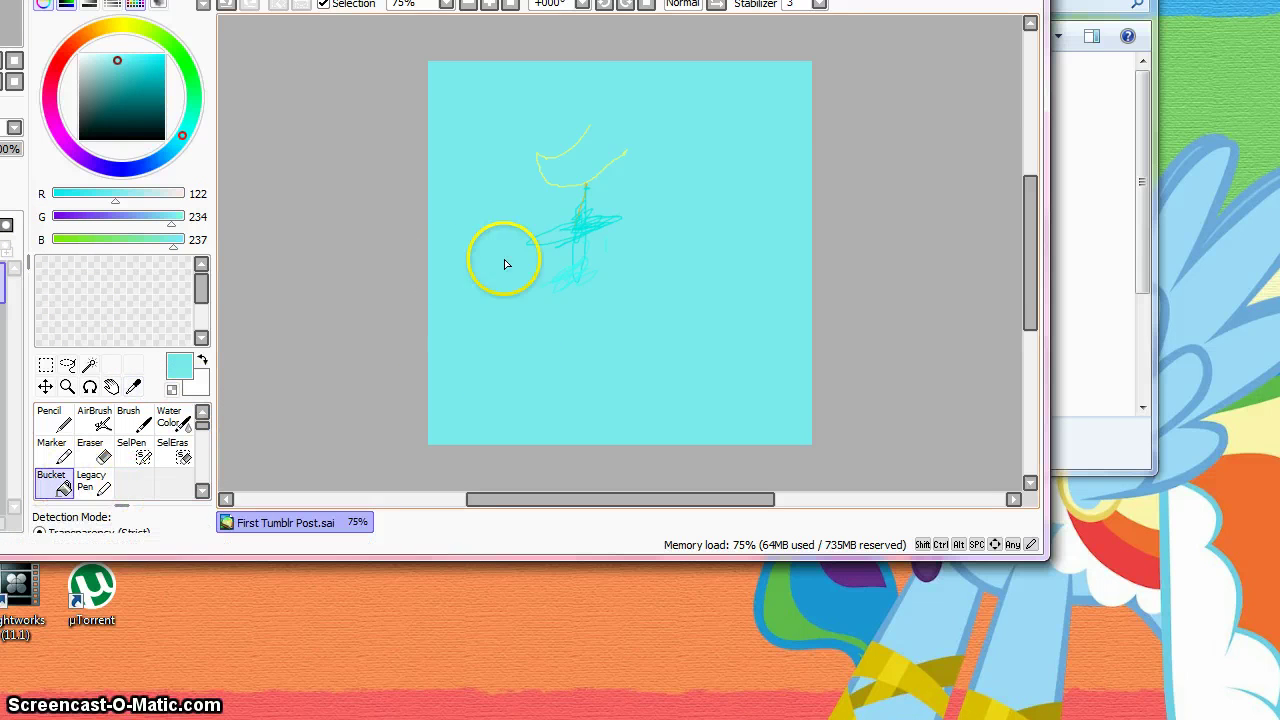
click(559, 250)
click(628, 298)
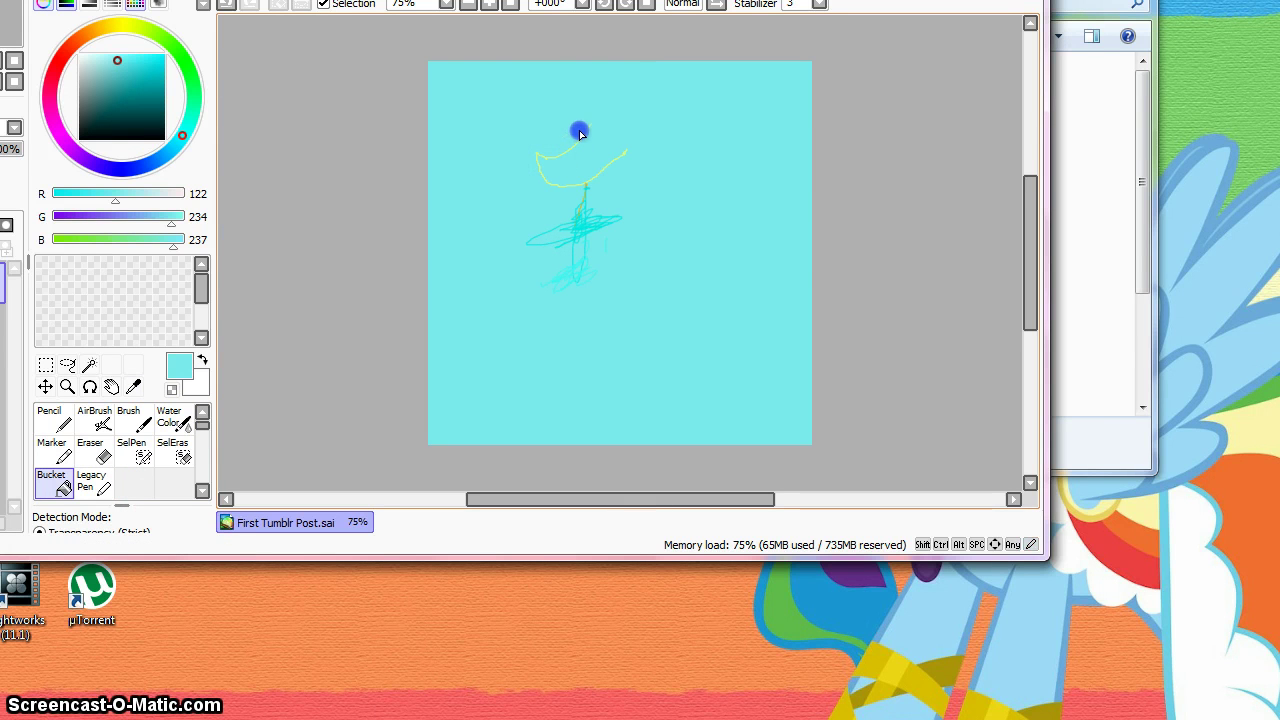
mouse_move(579, 131)
mouse_down()
mouse_move(518, 240)
mouse_move(664, 99)
mouse_move(536, 385)
mouse_up()
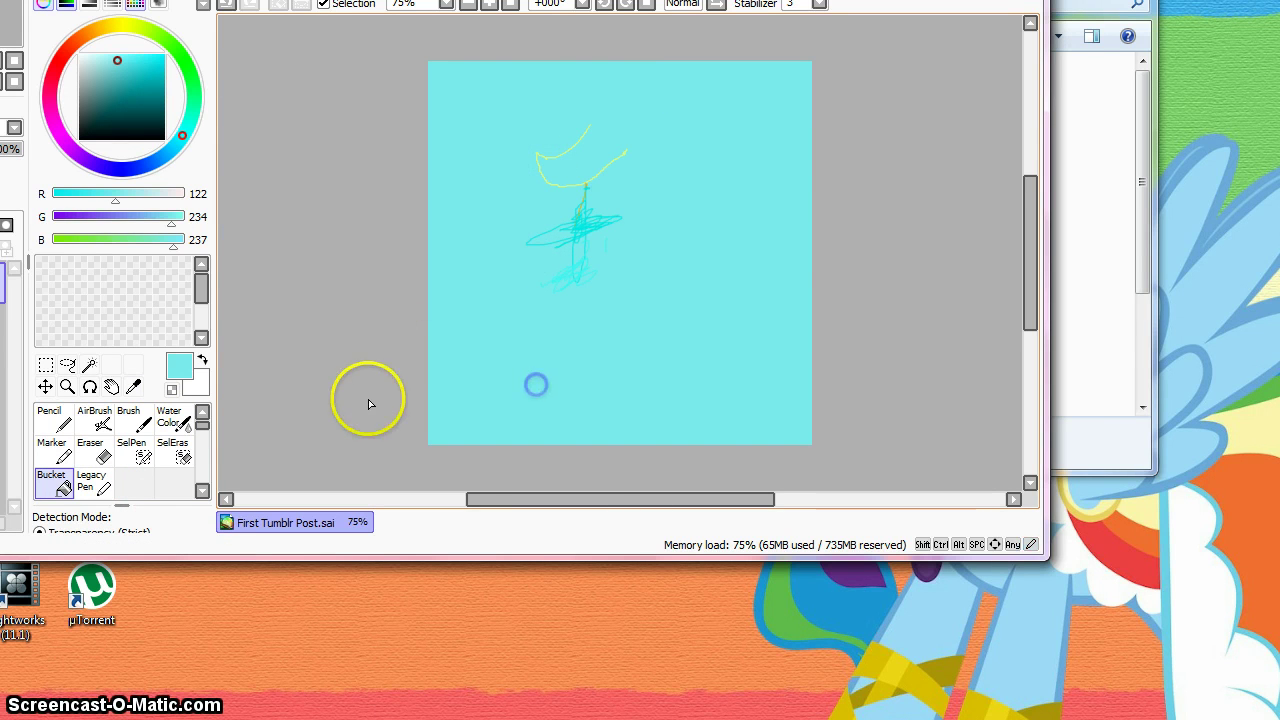
click(586, 271)
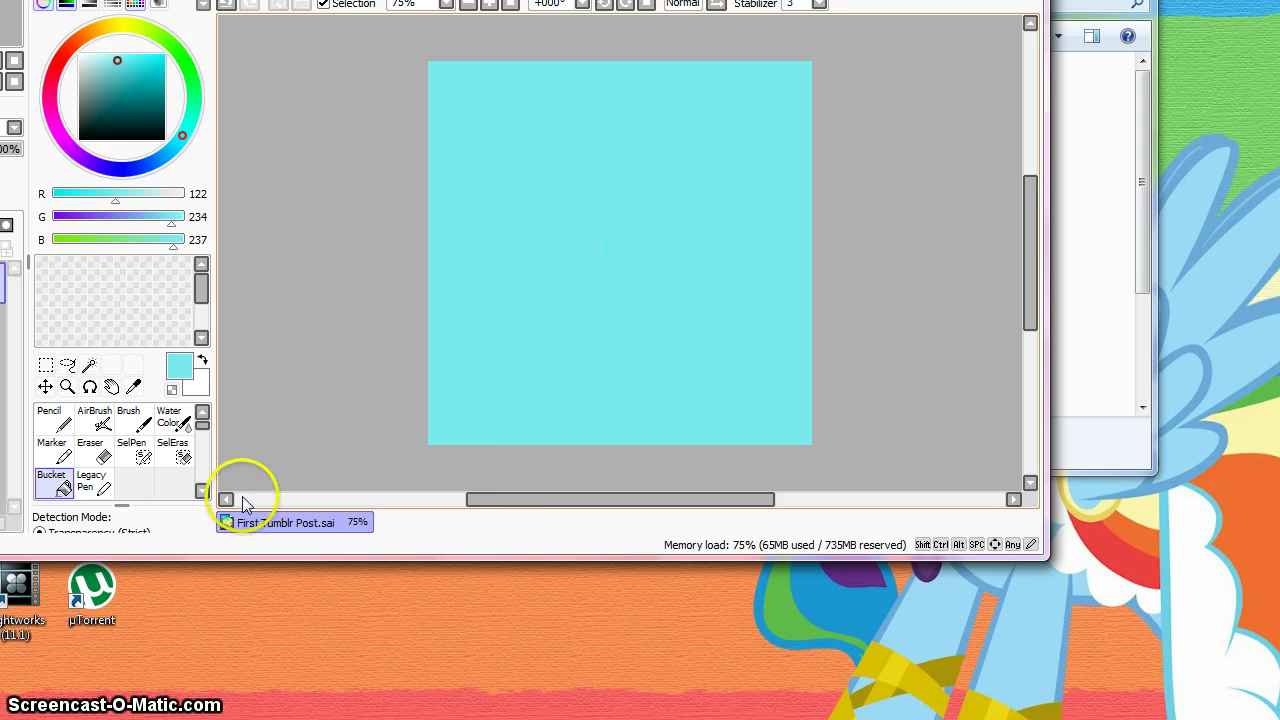
Step: Resample the background colour and fill the small leftover cyan mark near the canvas centre with the Bucket
click(134, 387)
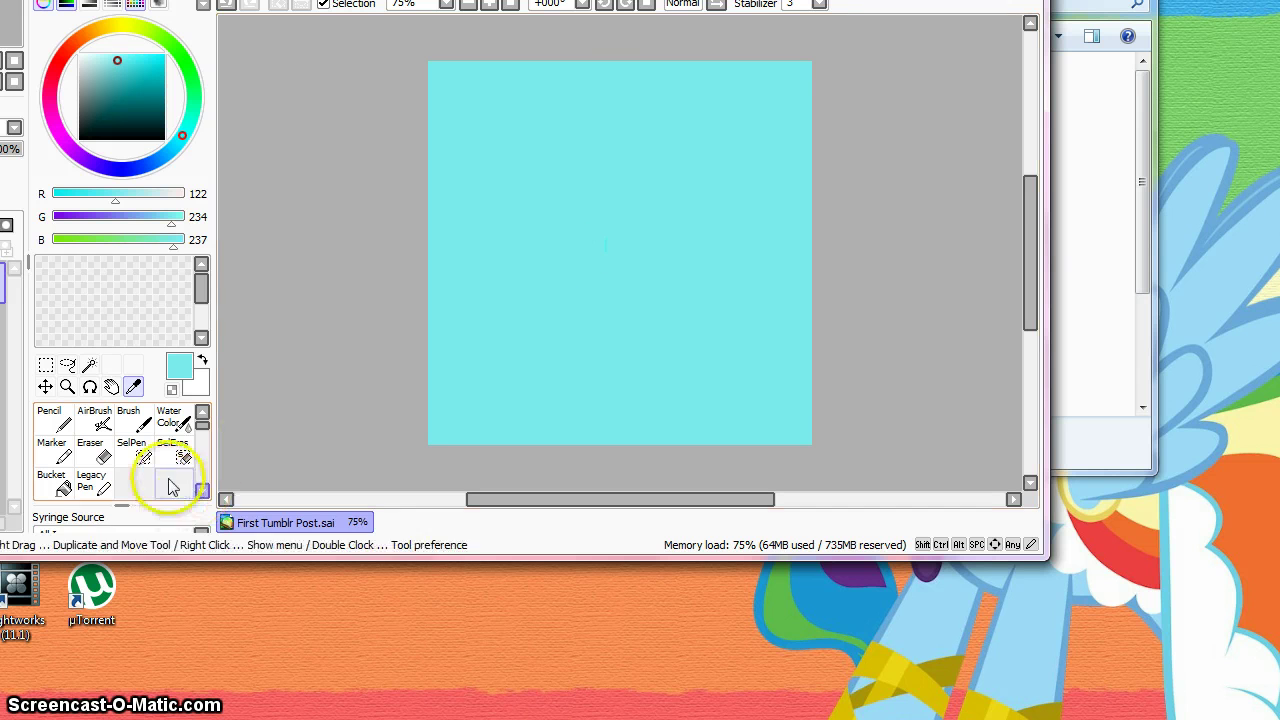
click(508, 292)
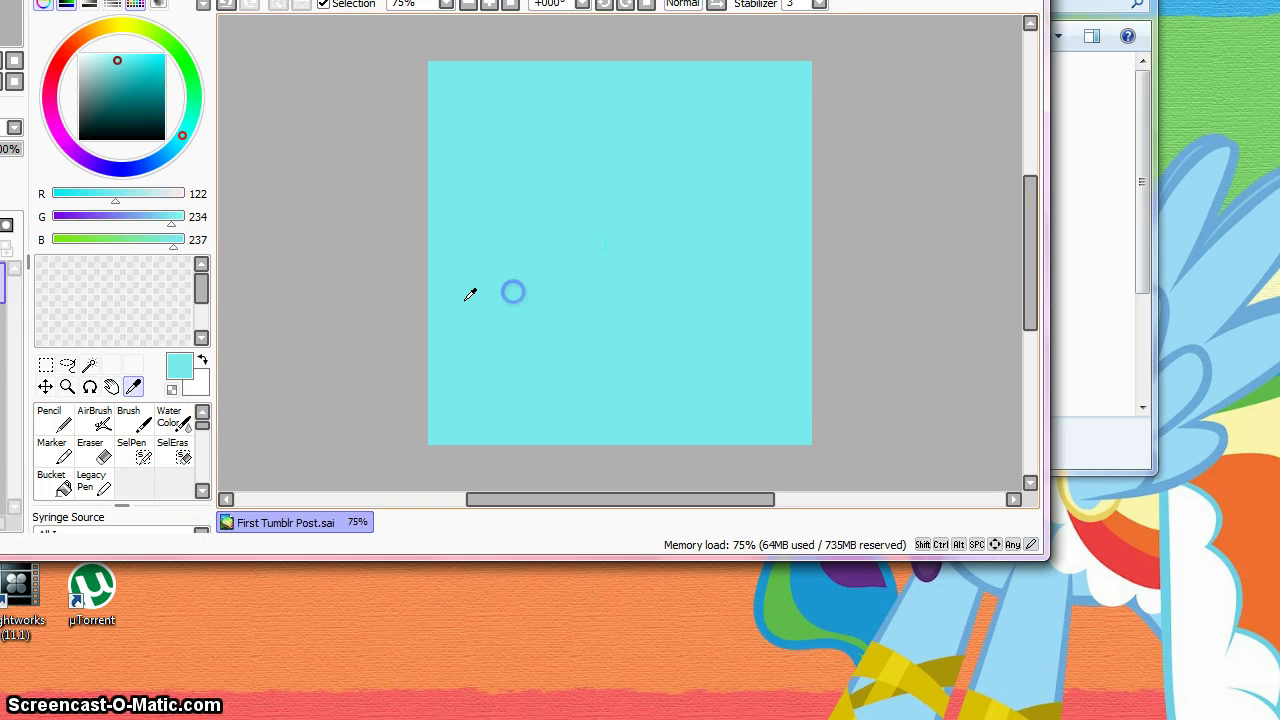
click(50, 482)
click(605, 250)
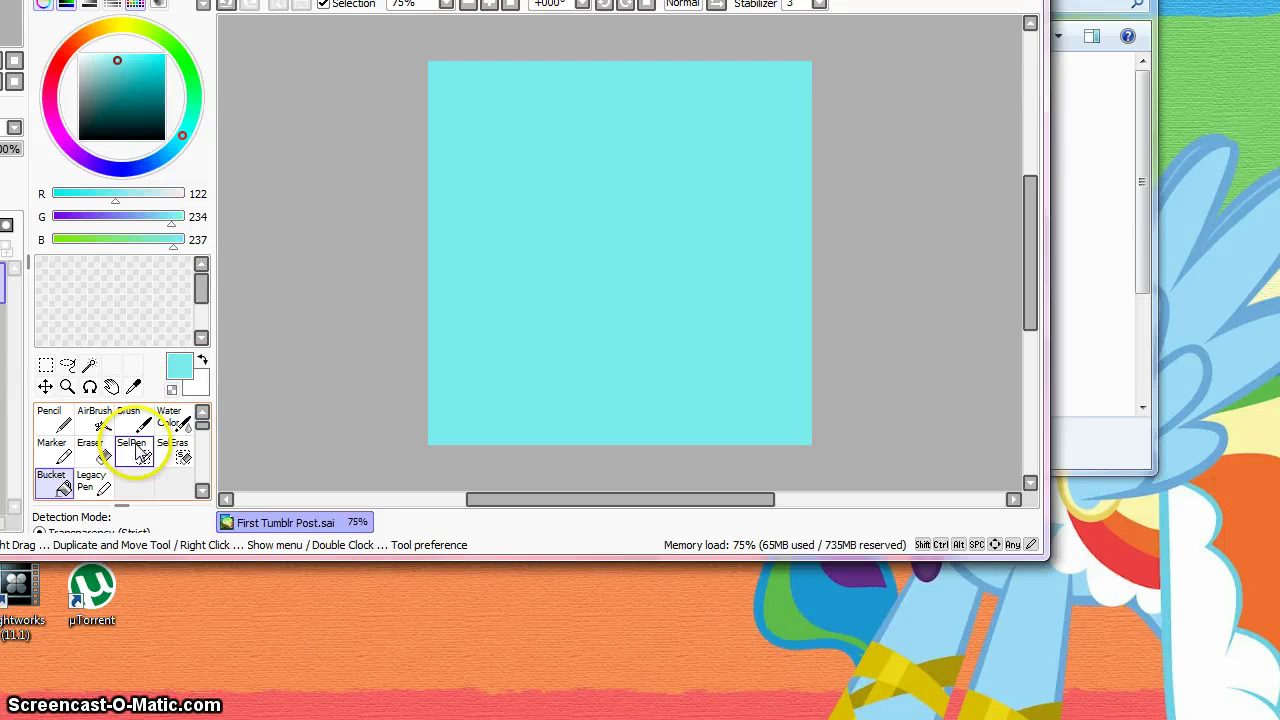
click(134, 387)
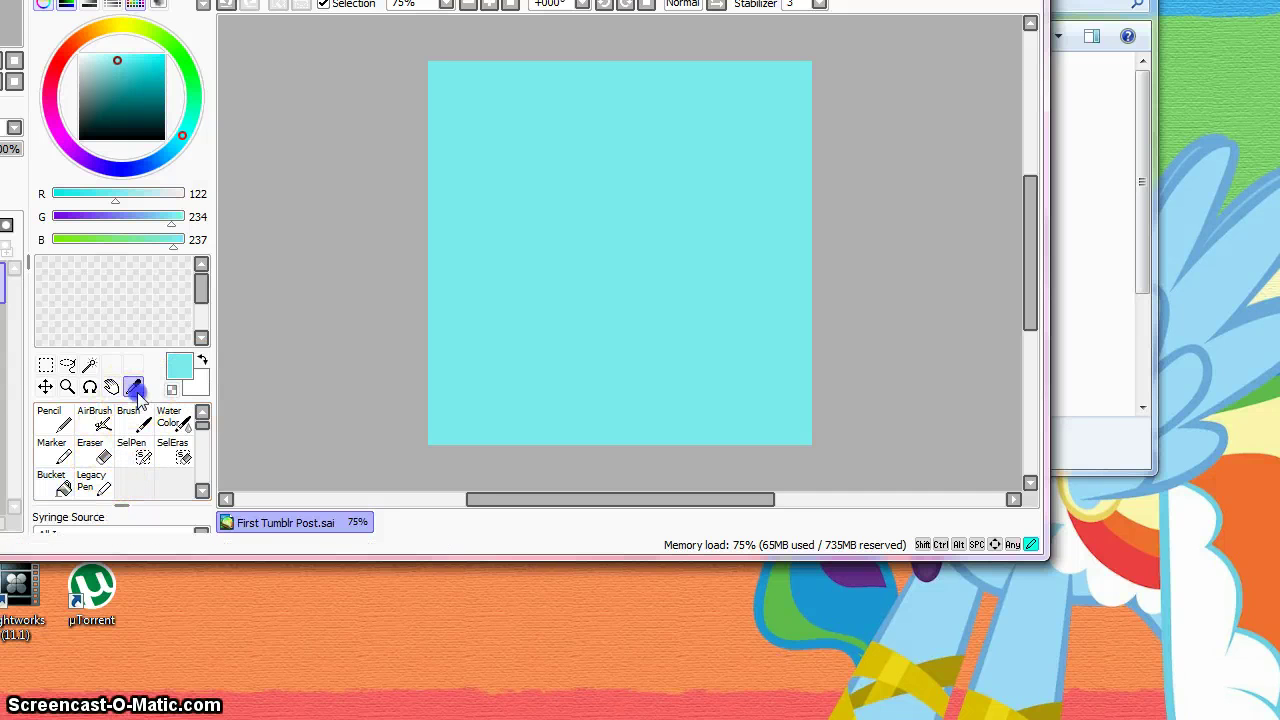
click(279, 168)
click(265, 240)
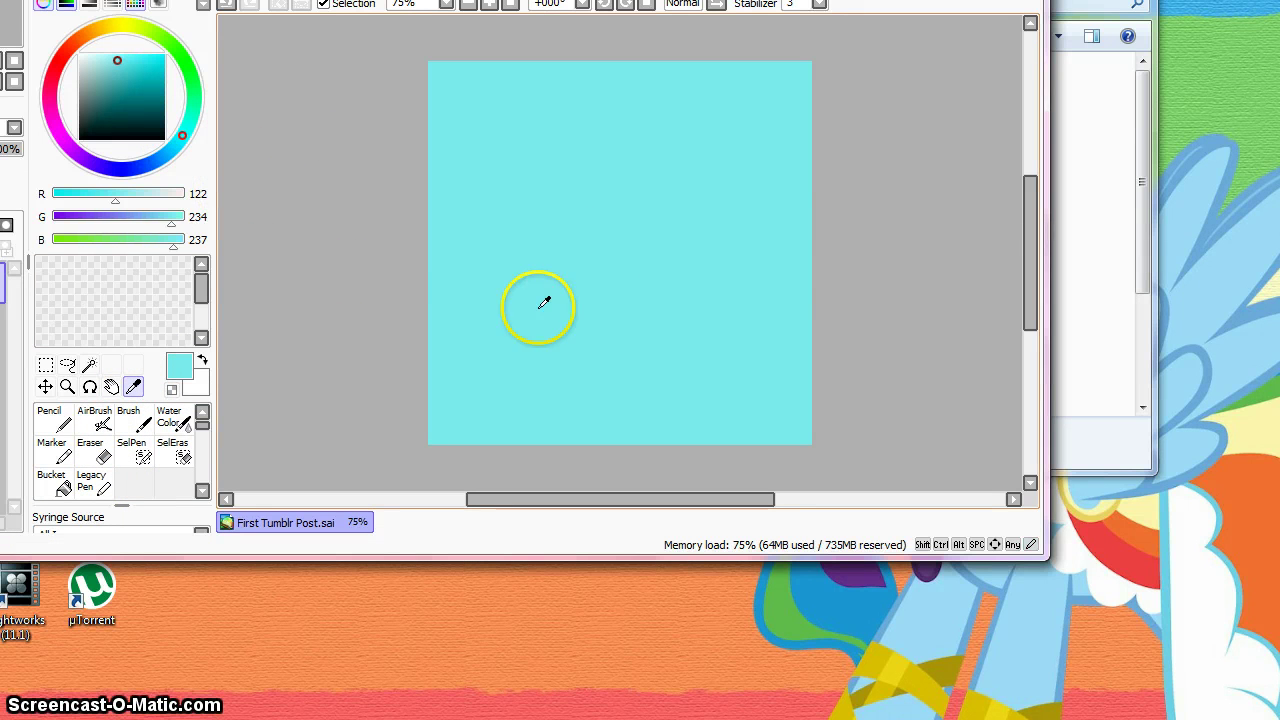
Step: Choose the Eraser and set its edge shape to the second-hardest option, the trapezoid profile
click(98, 460)
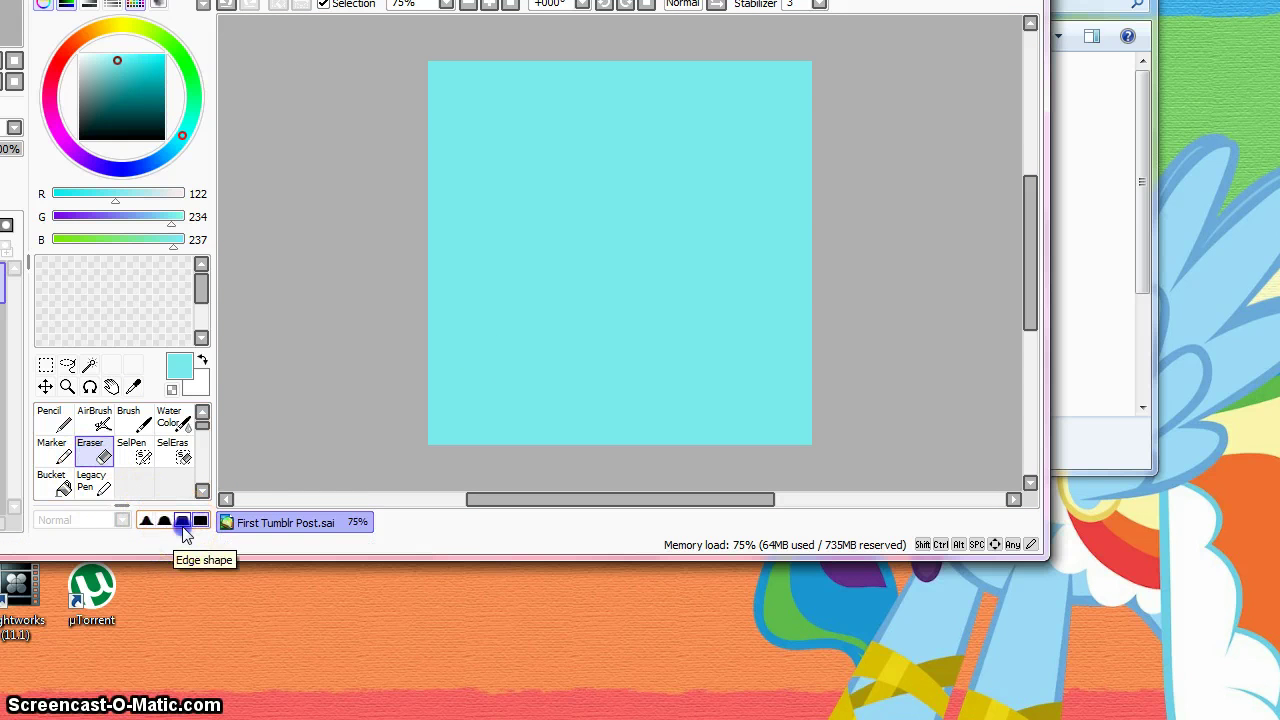
click(182, 525)
click(200, 521)
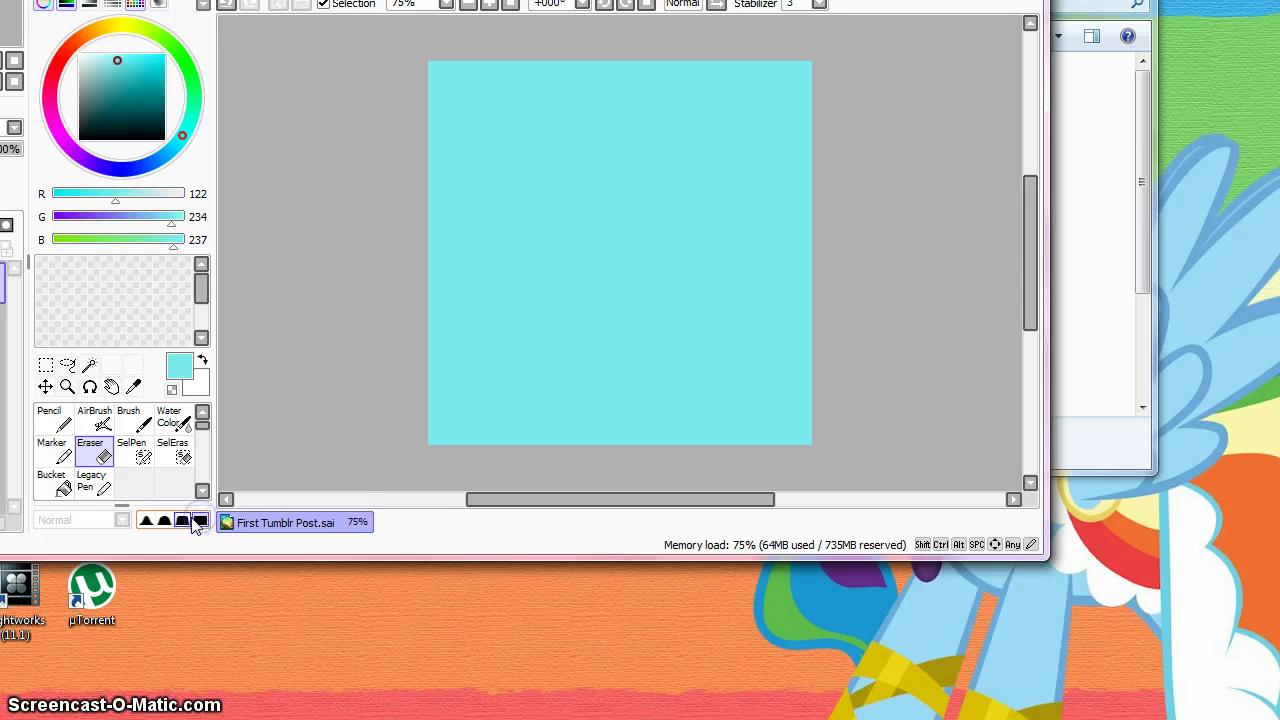
click(182, 525)
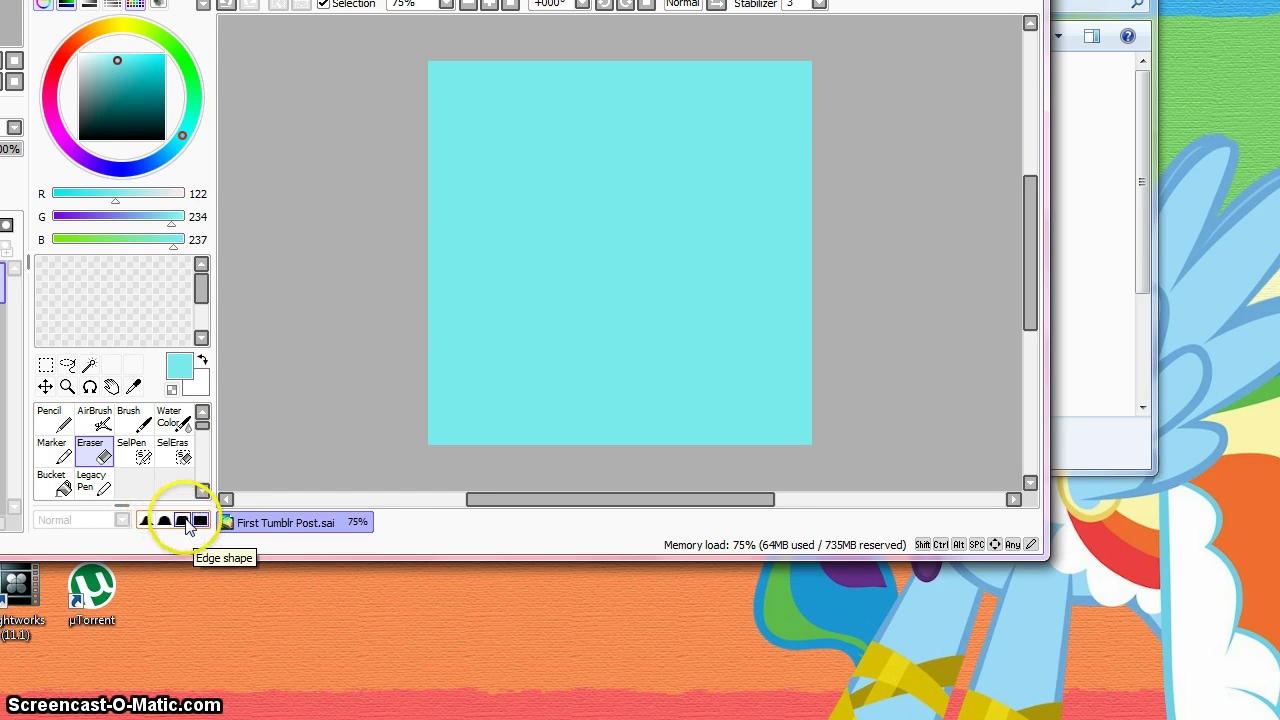
Step: Erase the light cyan fill from the whole canvas with broad back-and-forth Eraser strokes
drag(722, 296, 585, 360)
mouse_move(481, 393)
mouse_down()
mouse_move(600, 263)
mouse_move(991, 200)
mouse_move(472, 331)
mouse_up()
mouse_move(296, 303)
mouse_down()
mouse_move(494, 480)
mouse_move(97, 380)
mouse_move(620, 300)
mouse_move(1088, 162)
mouse_up()
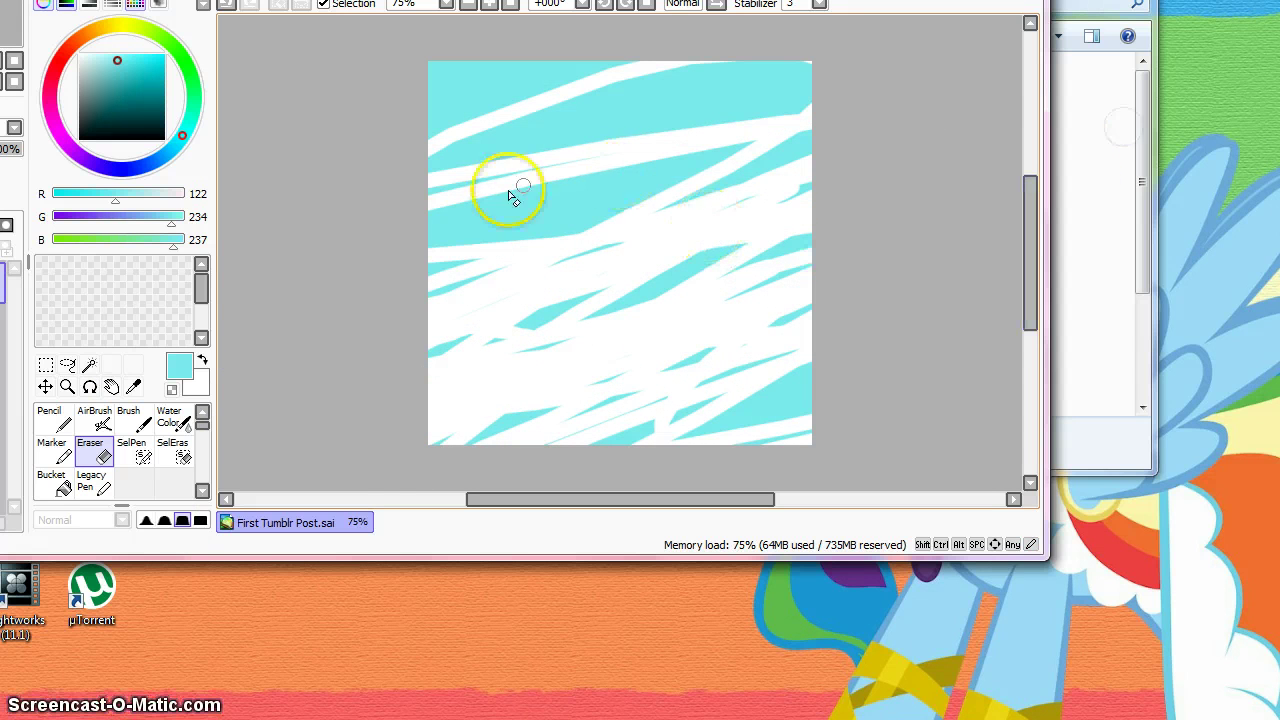
mouse_move(757, 286)
mouse_down()
mouse_move(1195, 348)
mouse_move(983, 222)
mouse_move(674, 457)
mouse_move(1006, 630)
mouse_up()
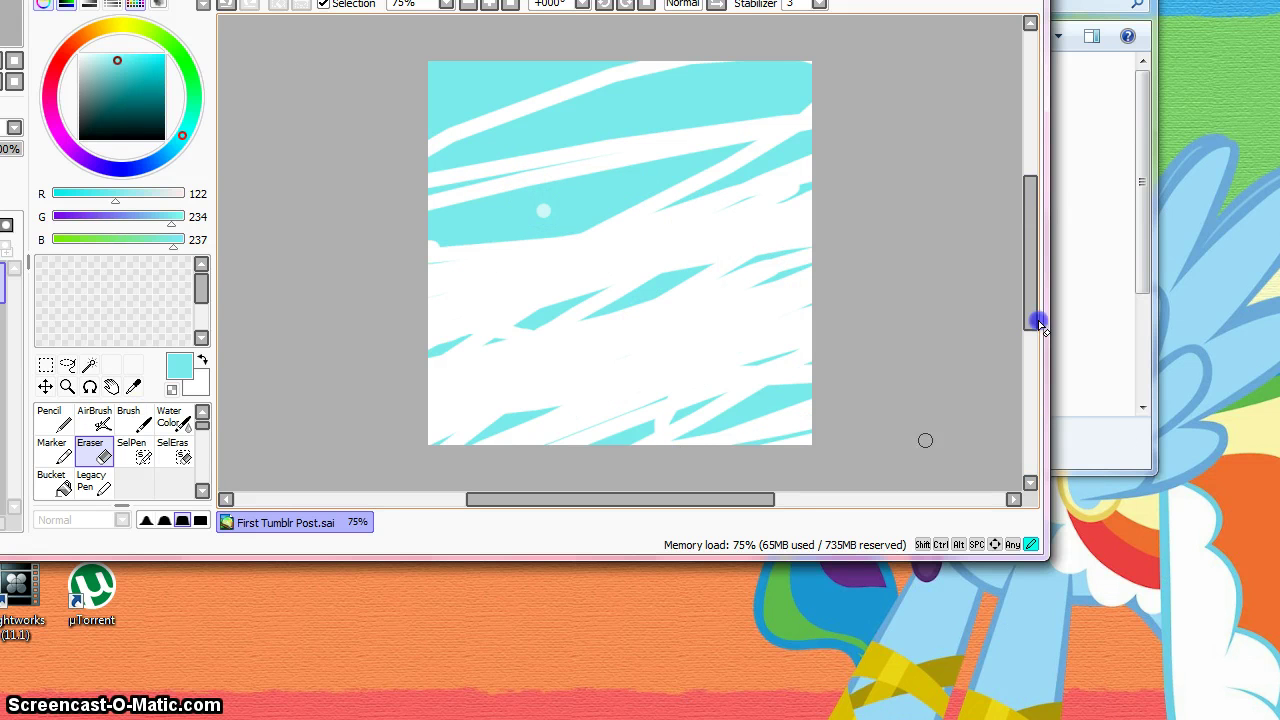
mouse_move(679, 378)
mouse_down()
mouse_move(409, 464)
mouse_move(549, 451)
mouse_up()
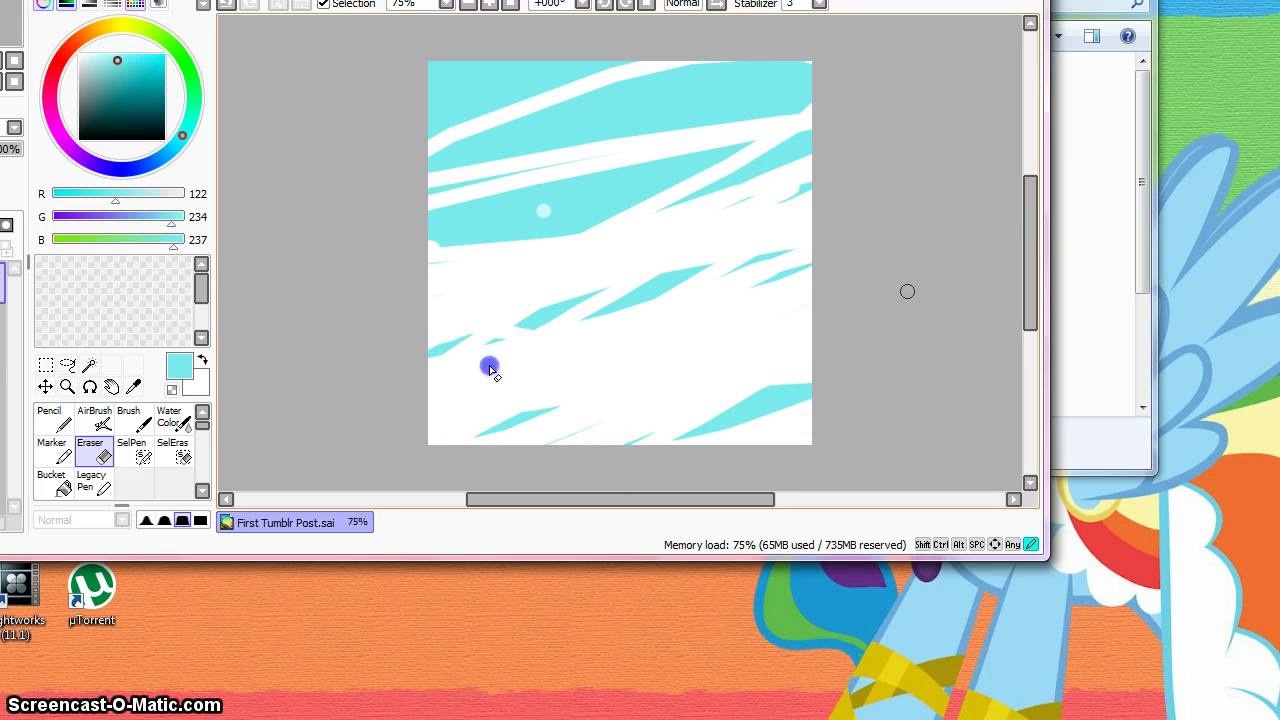
drag(530, 315, 435, 235)
drag(732, 280, 760, 418)
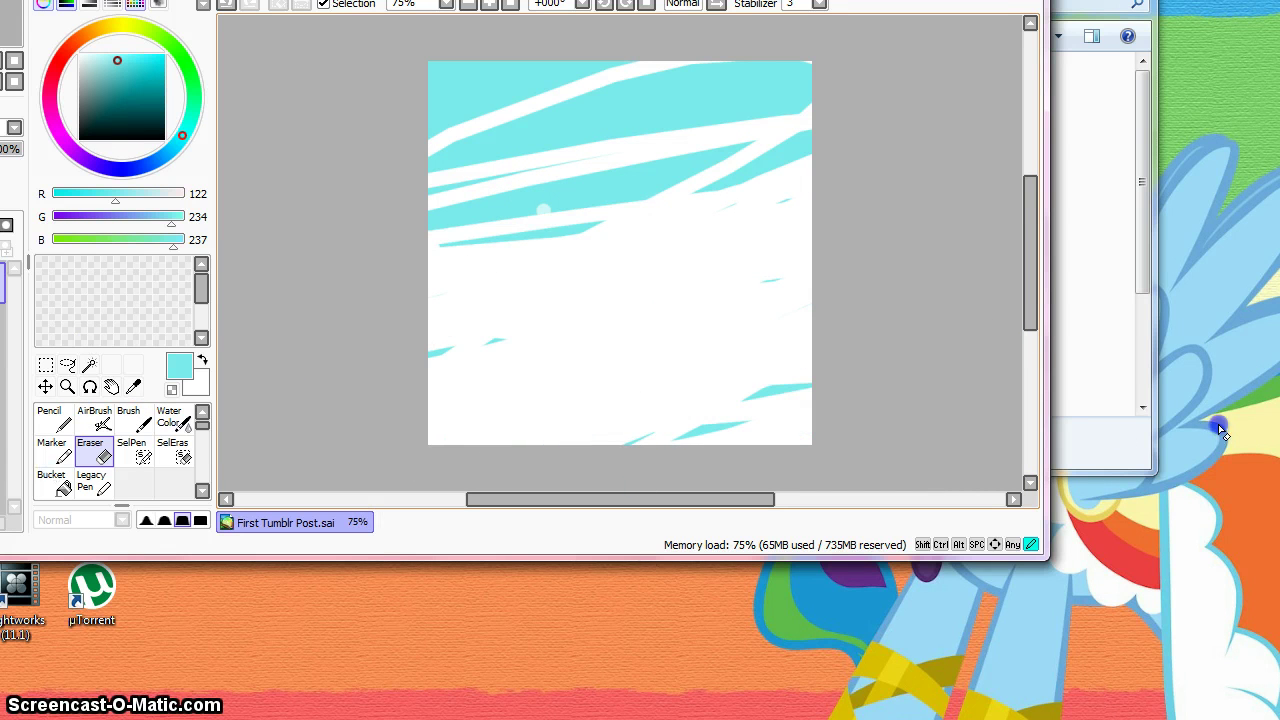
mouse_move(690, 271)
mouse_down()
mouse_move(477, 350)
mouse_move(319, 476)
mouse_move(280, 546)
mouse_move(285, 332)
mouse_move(603, 384)
mouse_up()
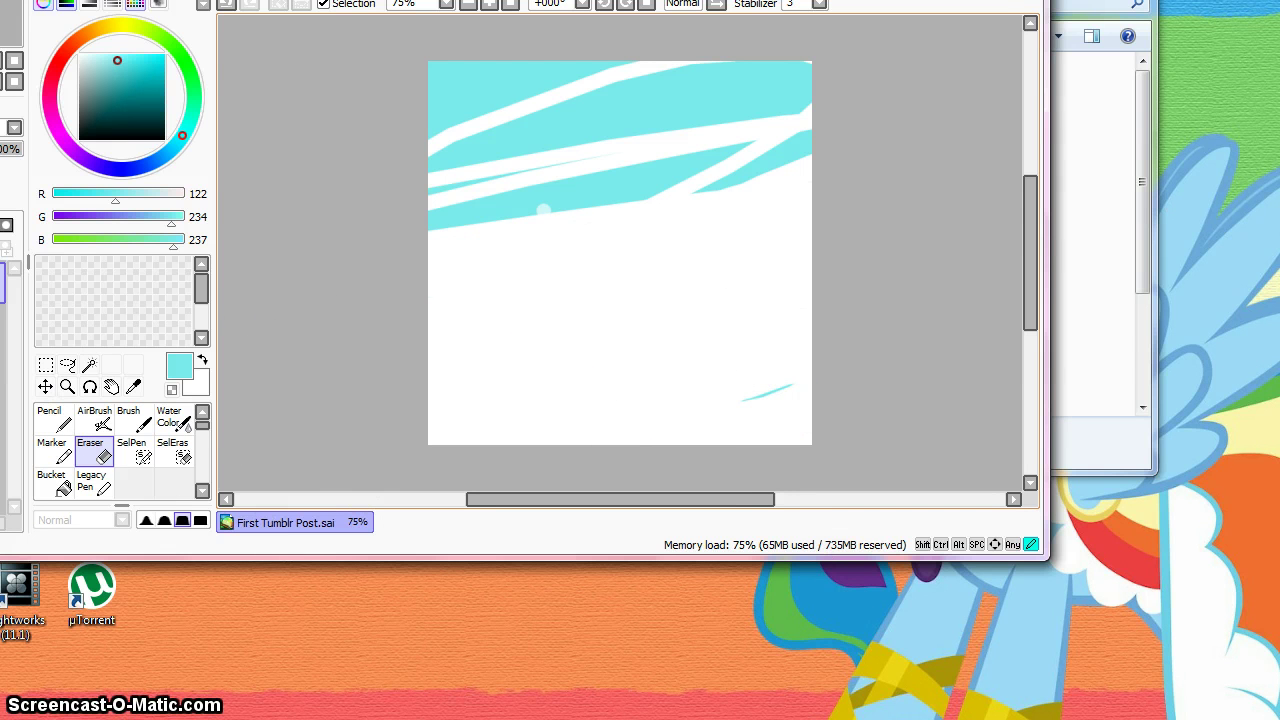
mouse_move(658, 210)
mouse_down()
mouse_move(527, 240)
mouse_move(271, 233)
mouse_move(508, 104)
mouse_move(763, 202)
mouse_move(537, 211)
mouse_move(825, 150)
mouse_move(758, 157)
mouse_move(905, 107)
mouse_move(851, 106)
mouse_up()
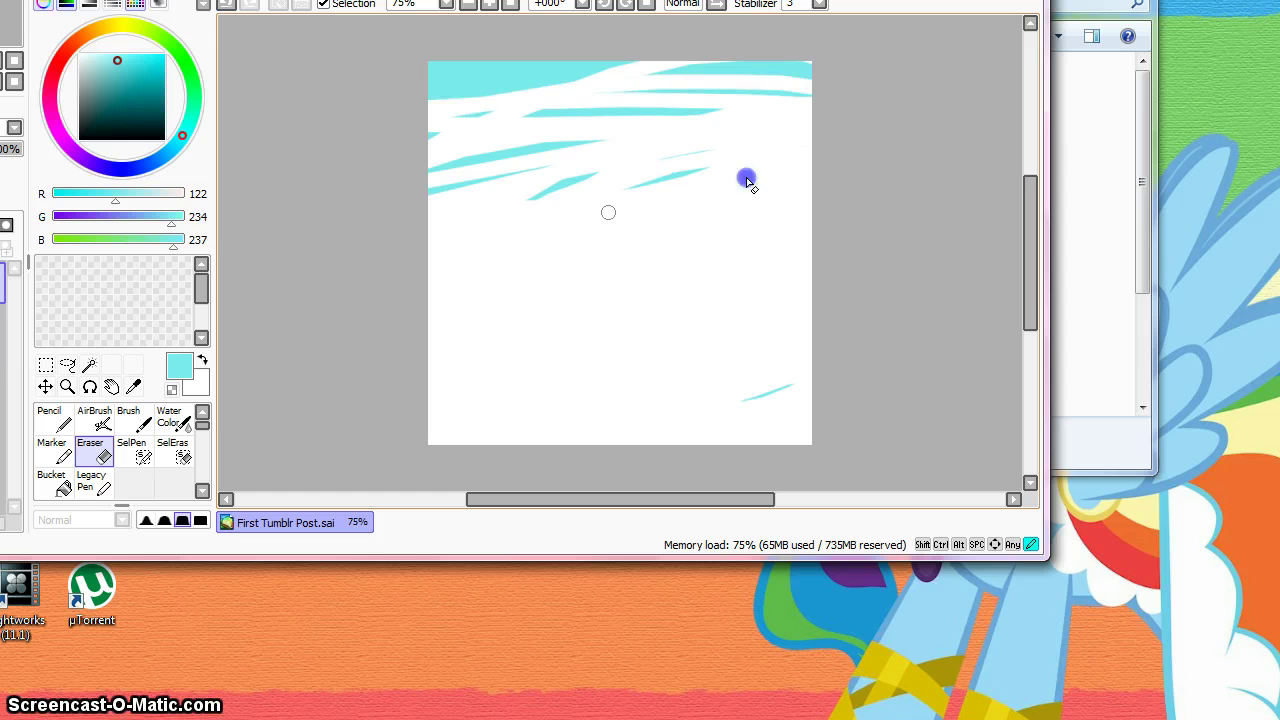
mouse_move(762, 168)
mouse_down()
mouse_move(657, 129)
mouse_move(612, 189)
mouse_move(755, 127)
mouse_move(343, 190)
mouse_up()
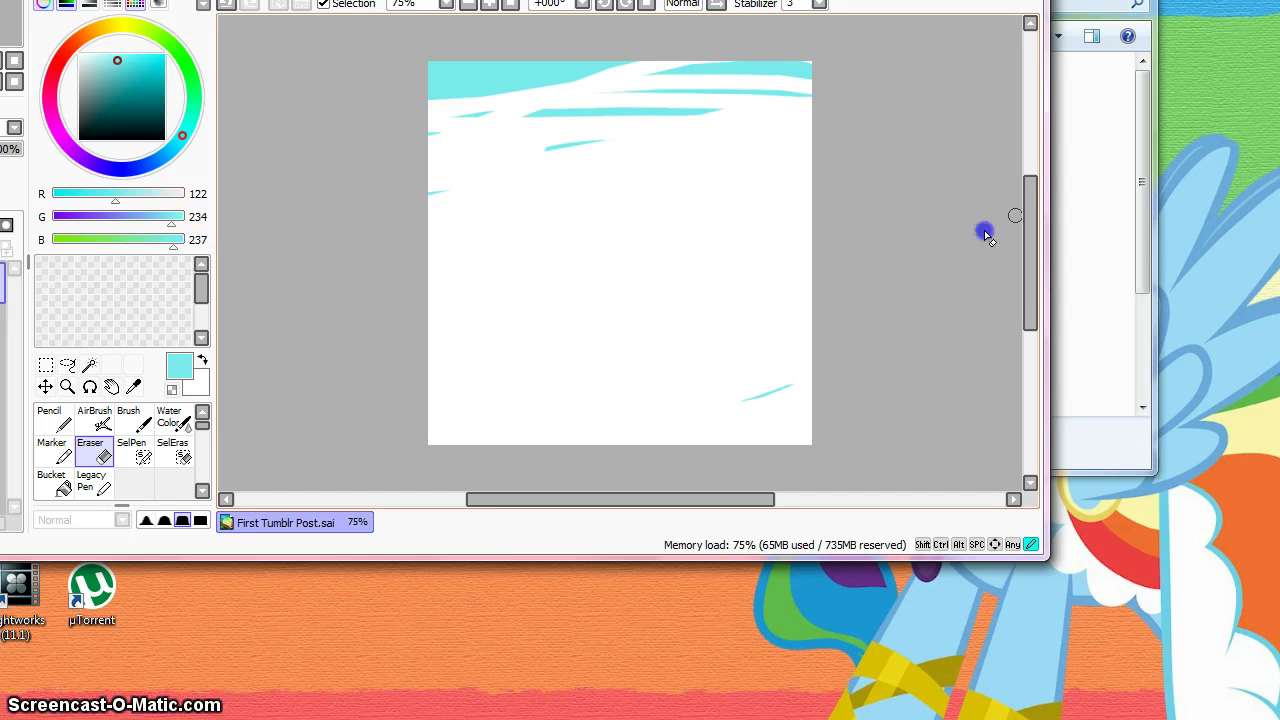